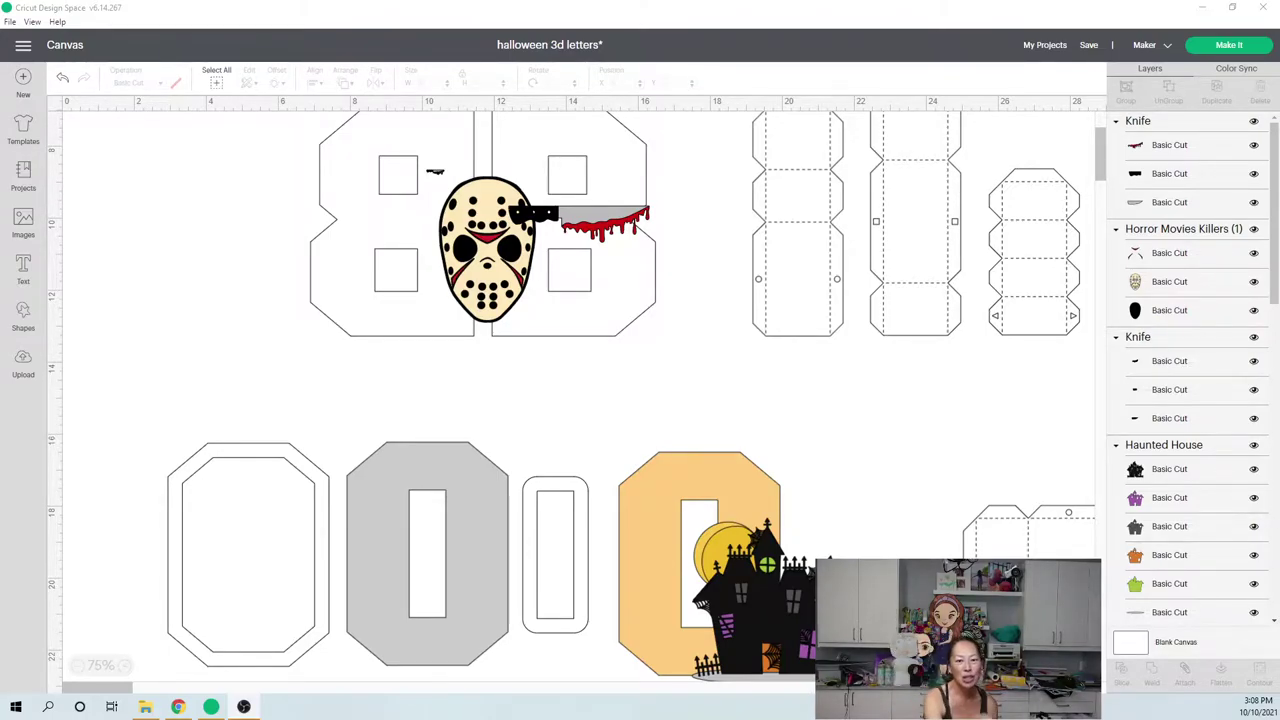
Zoom the canvas out from 75% to 50% to show all the BOO pieces
left_click(78, 666)
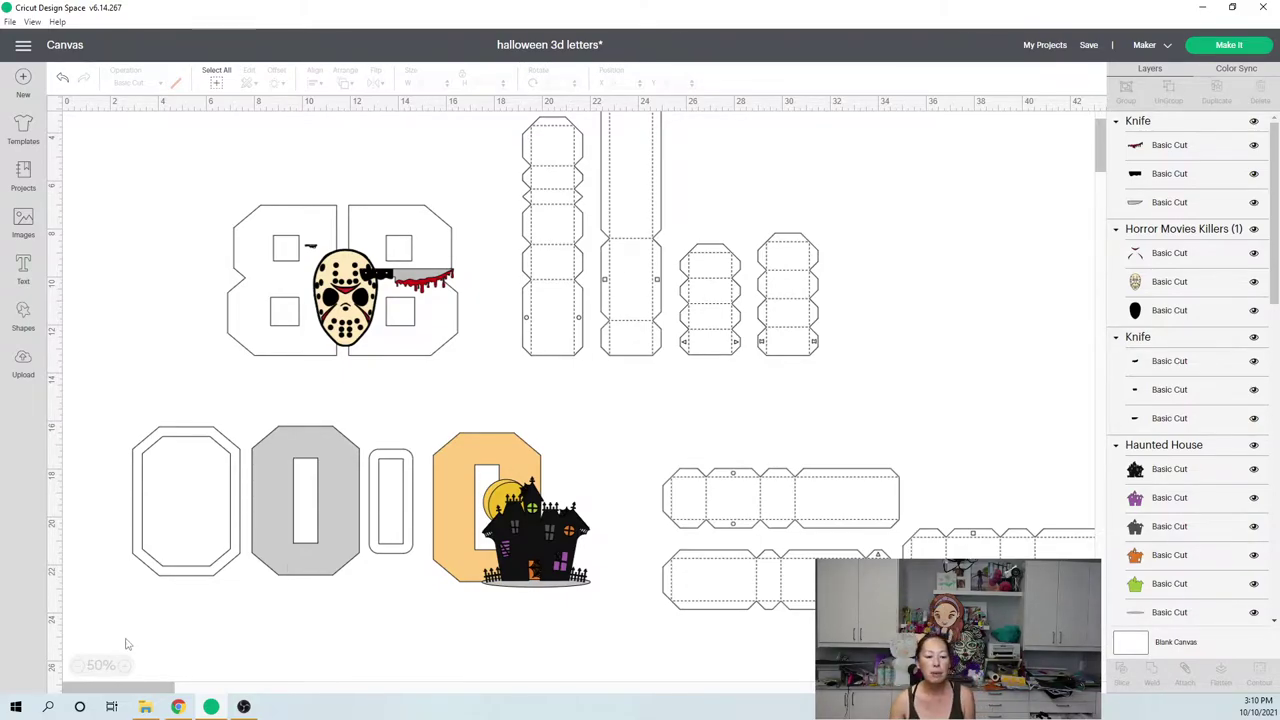
left_click(178, 706)
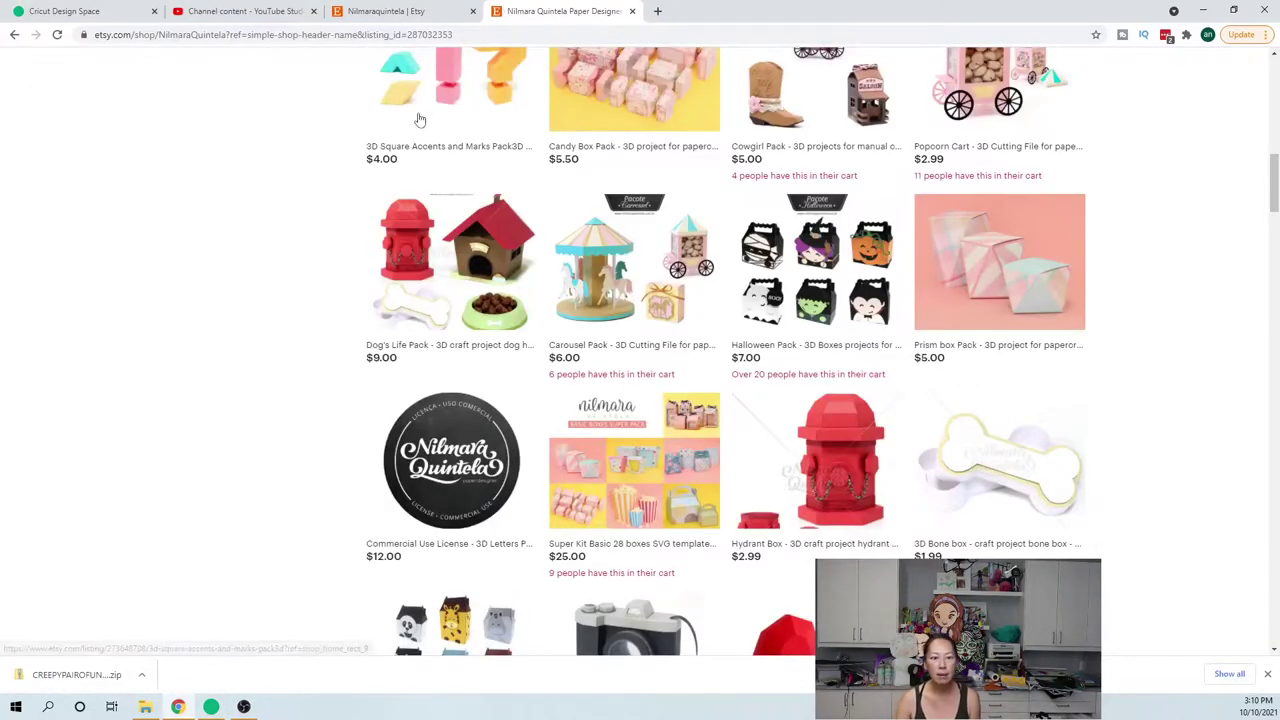
scroll(414, 129, "up", 10)
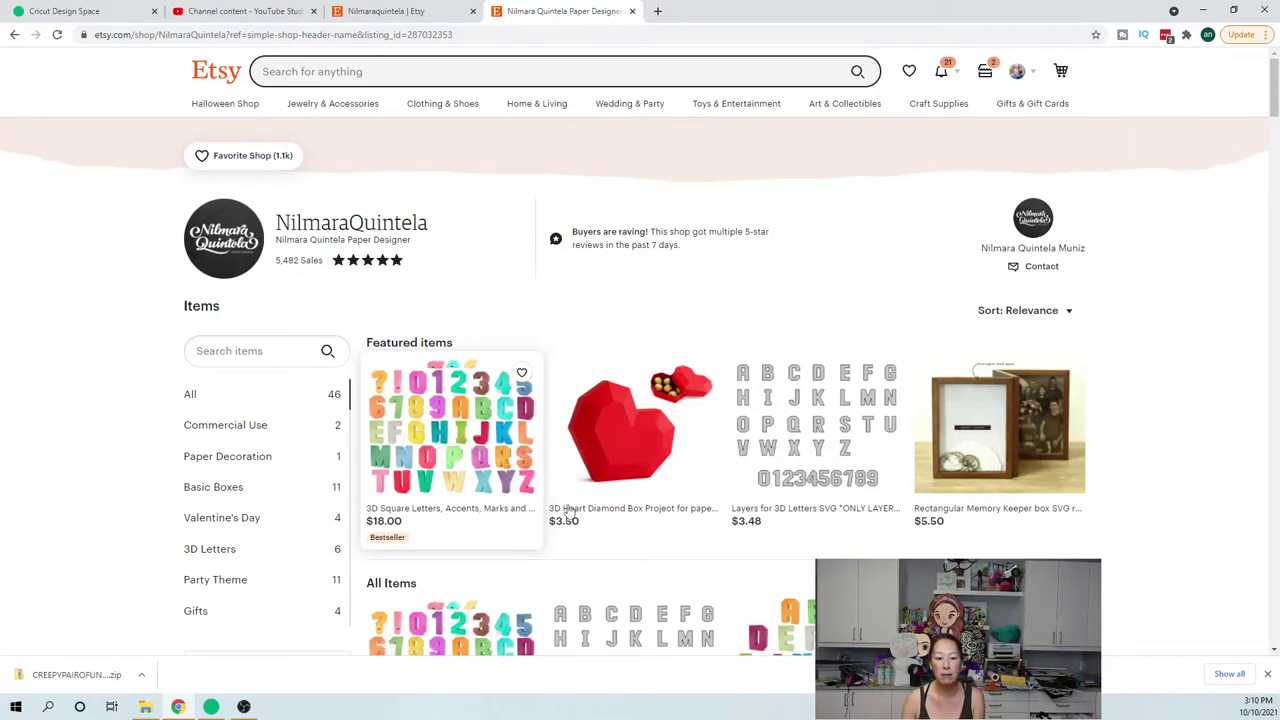
scroll(566, 511, "down", 2)
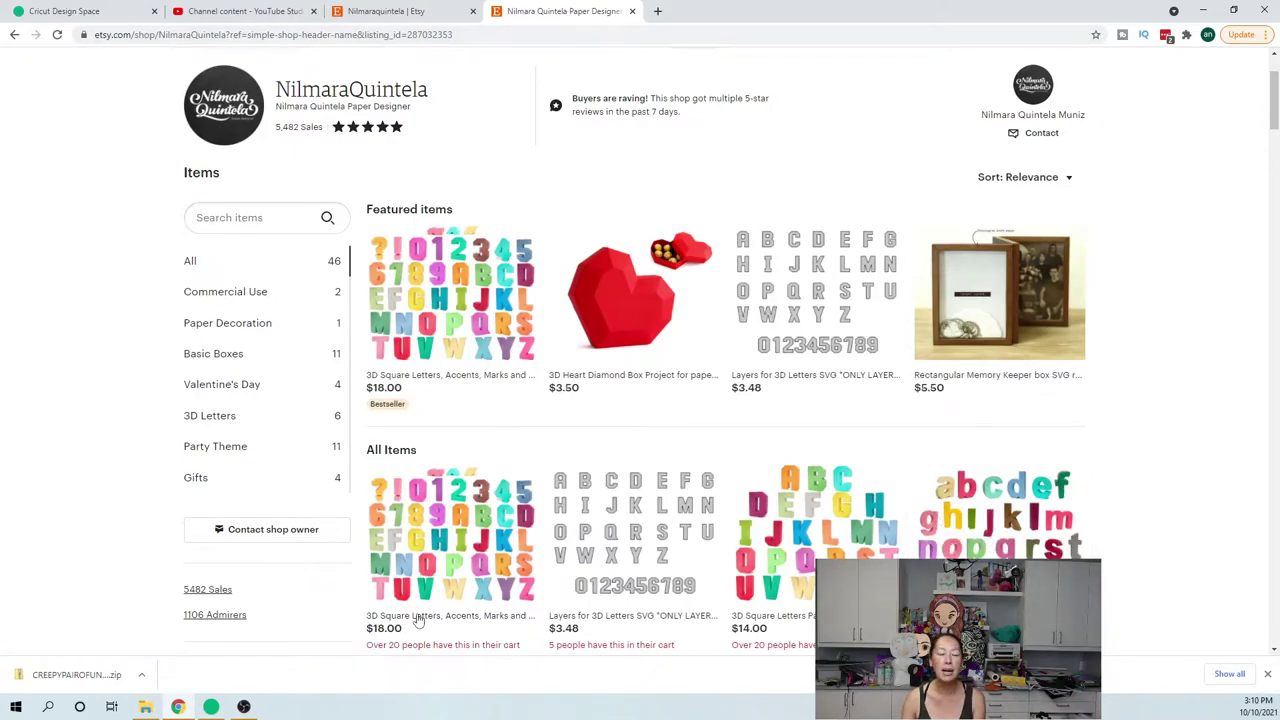
left_click(211, 706)
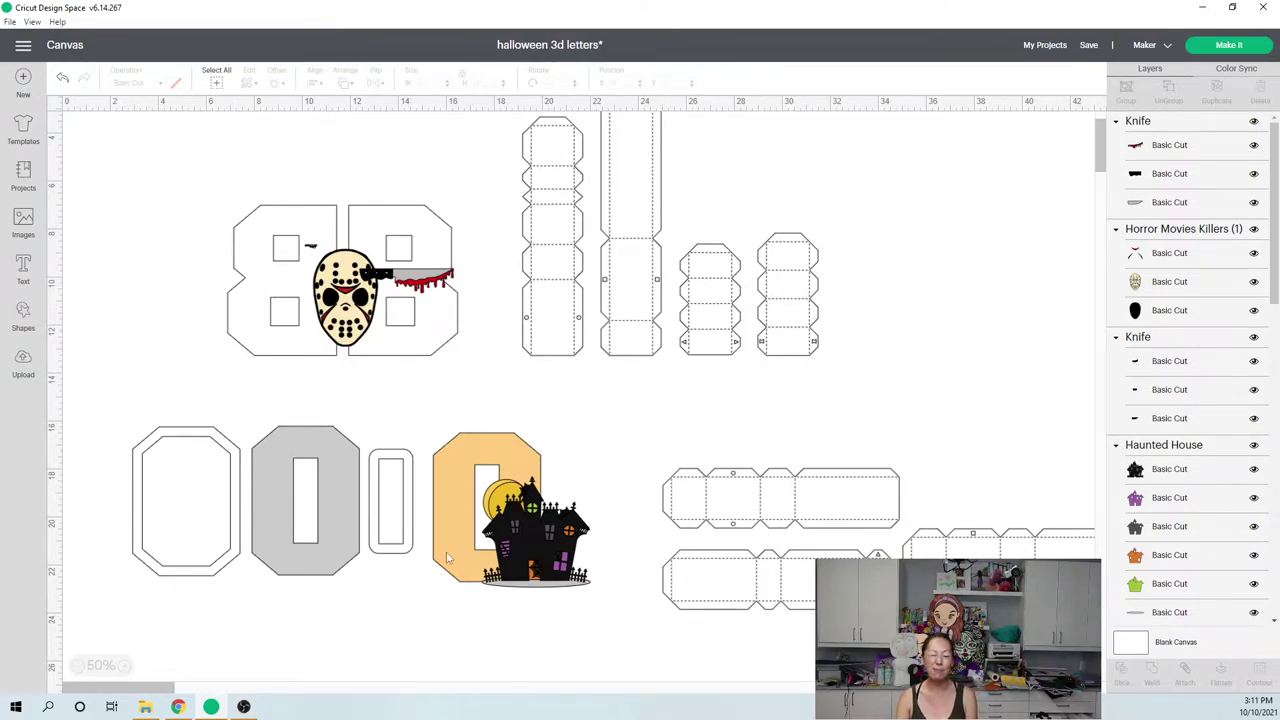
Open File Explorer on the Desktop folder and scroll through its files
left_click(145, 707)
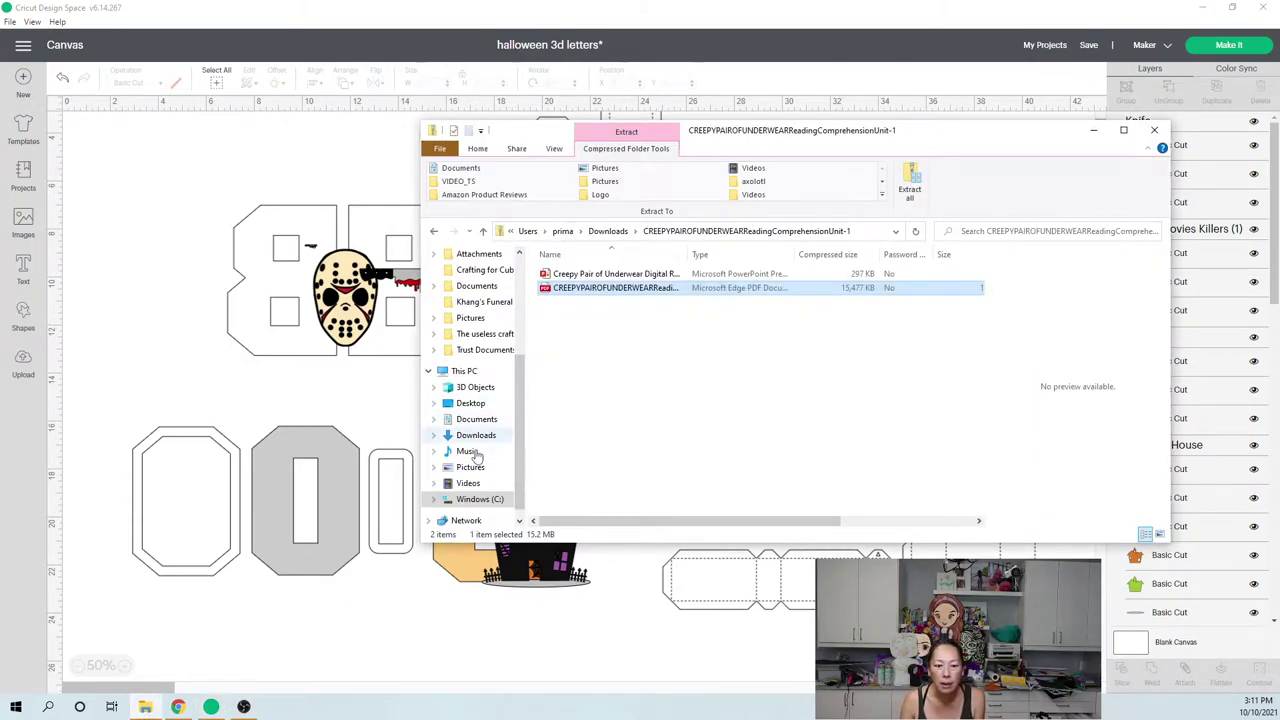
left_click(468, 403)
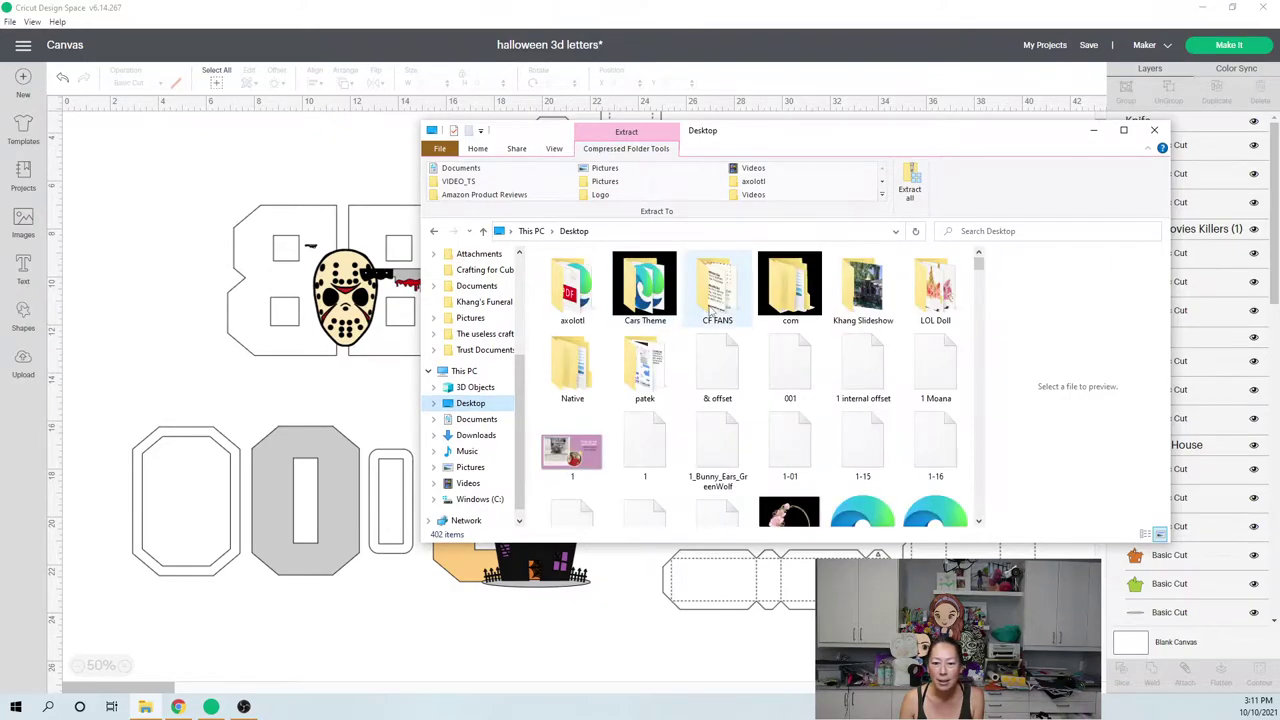
scroll(760, 320, "down", 5)
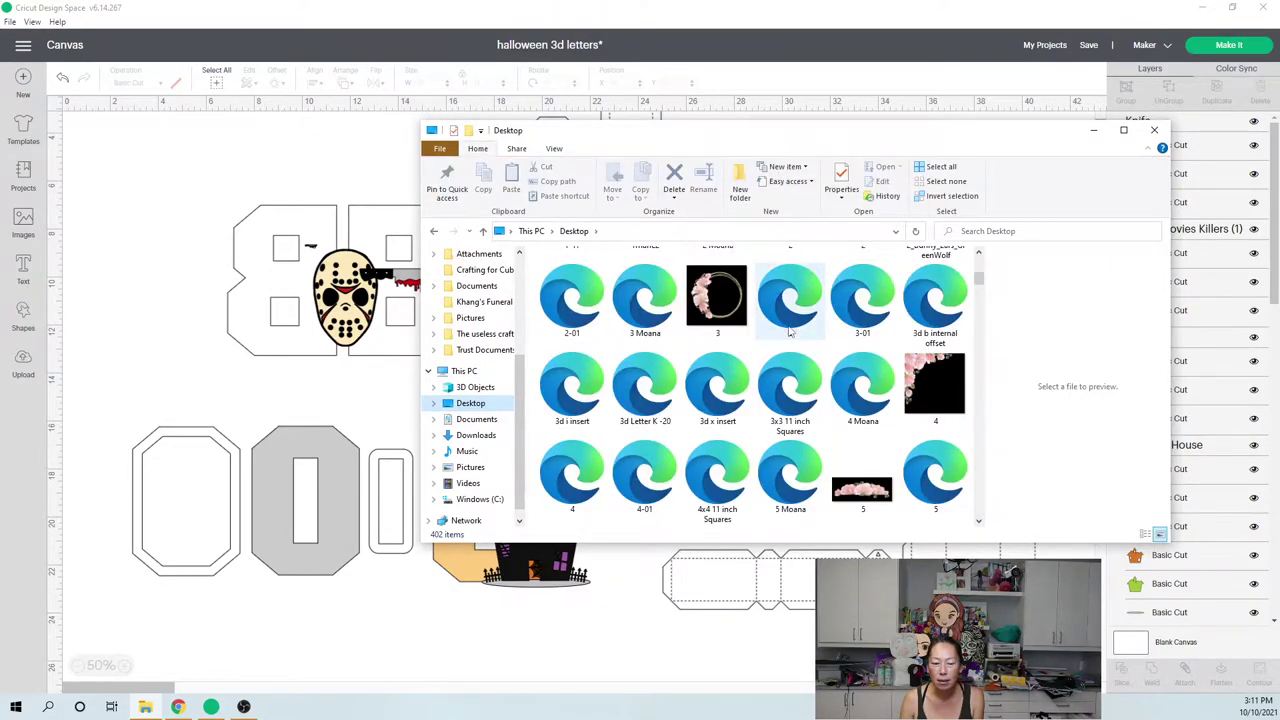
scroll(790, 333, "down", 2)
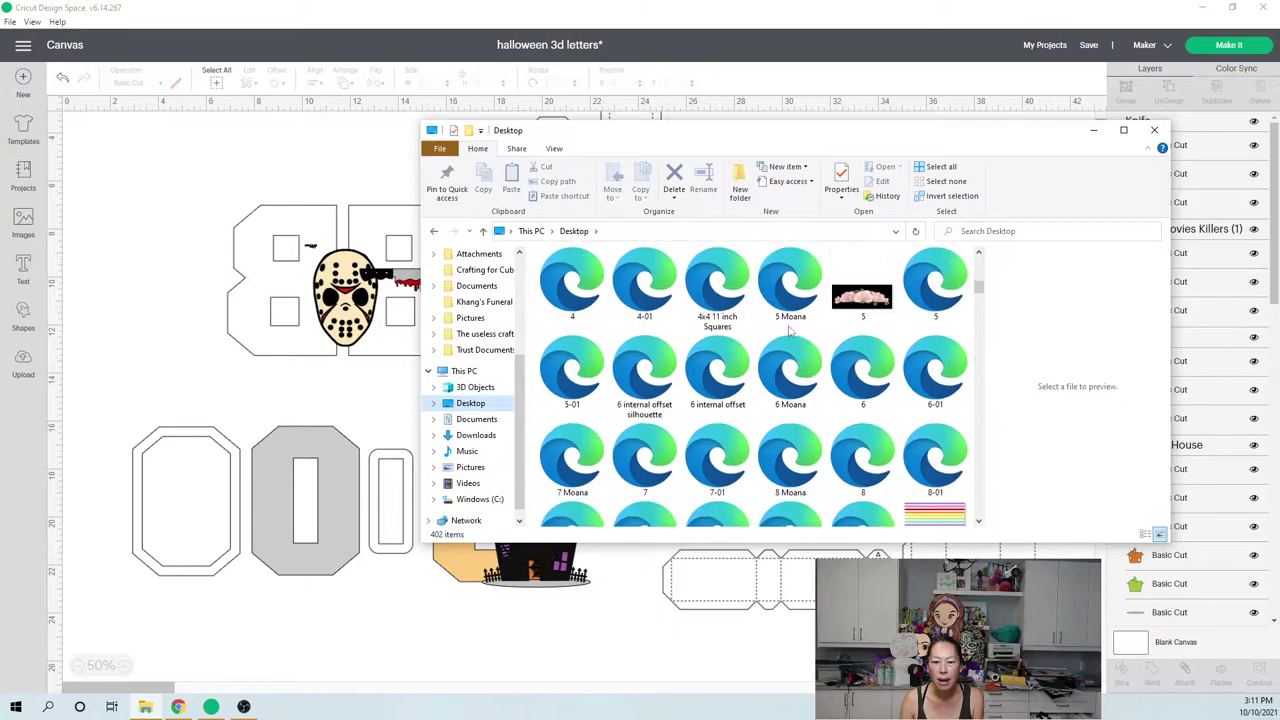
scroll(790, 333, "down", 2)
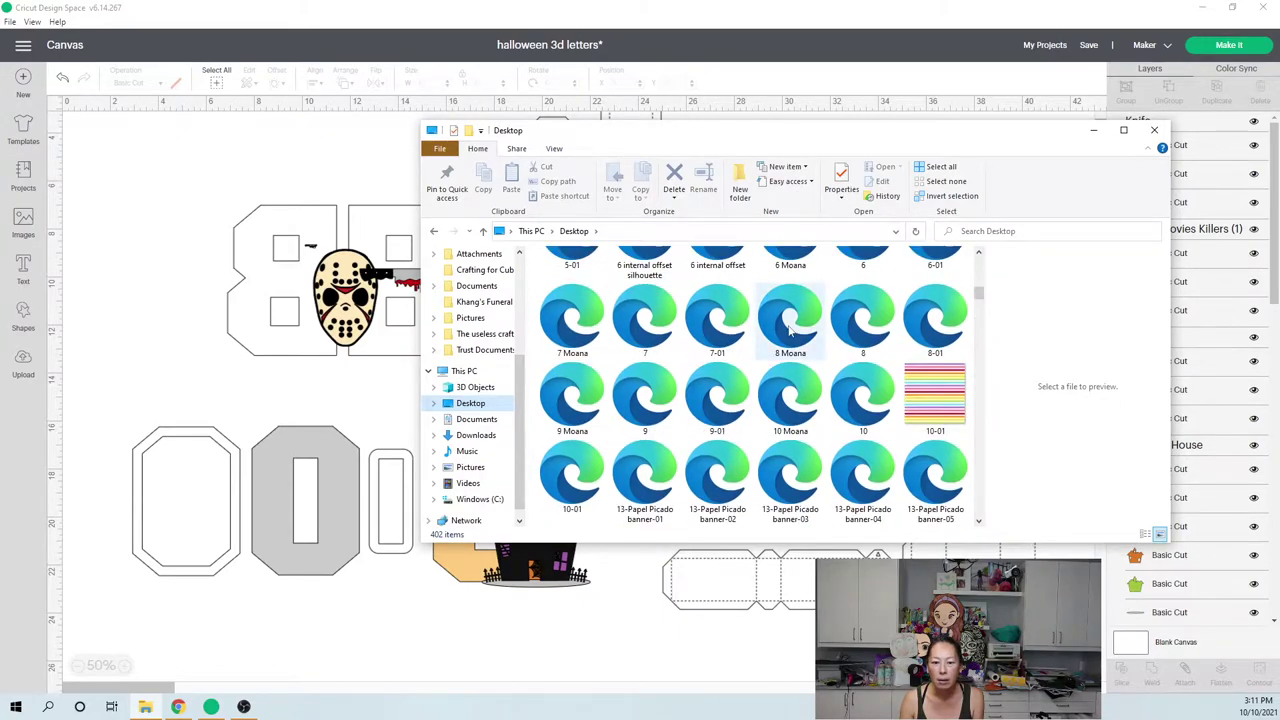
scroll(790, 333, "up", 3)
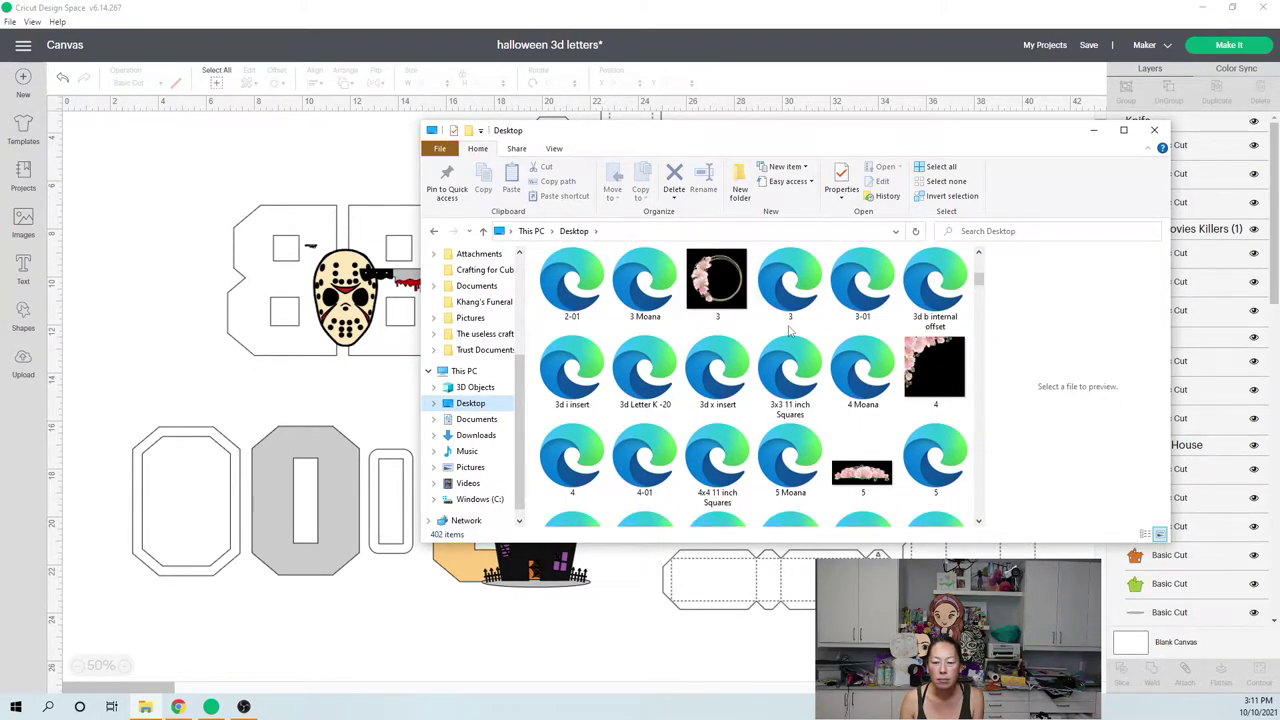
Select the 3d Letter K -20 file, browse down the list, and close File Explorer
left_click(655, 395)
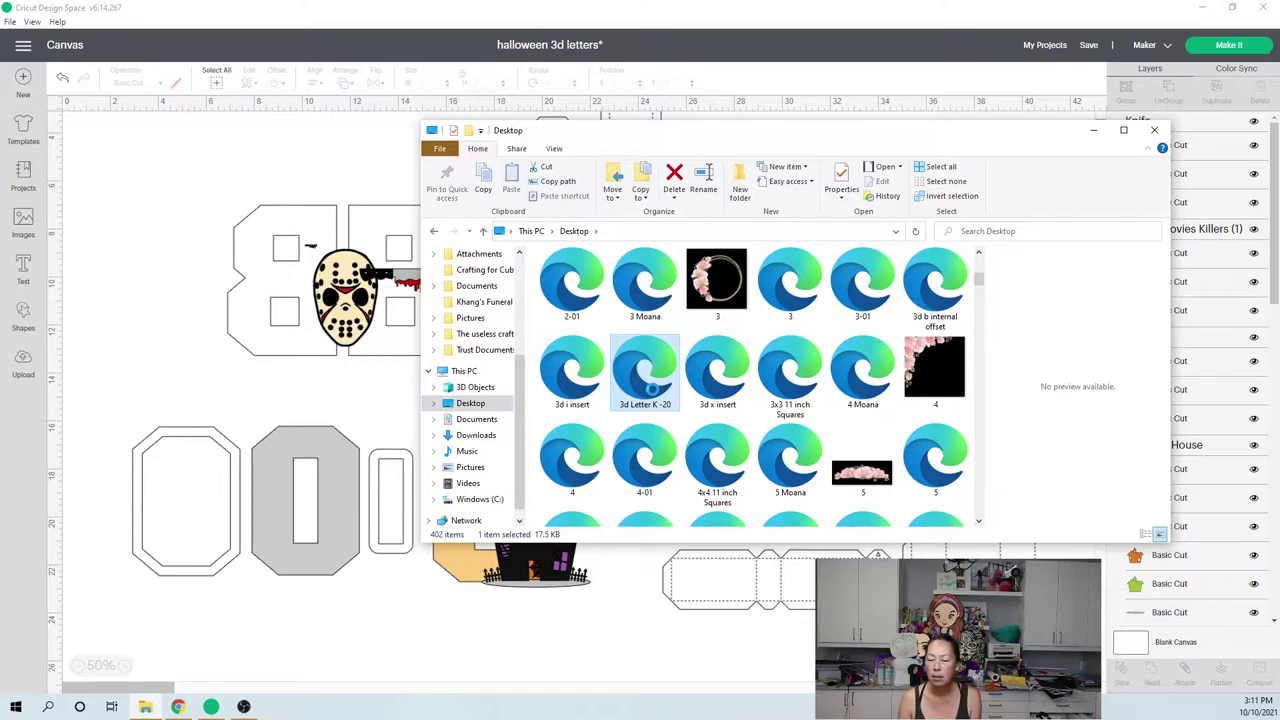
scroll(660, 395, "down", 1)
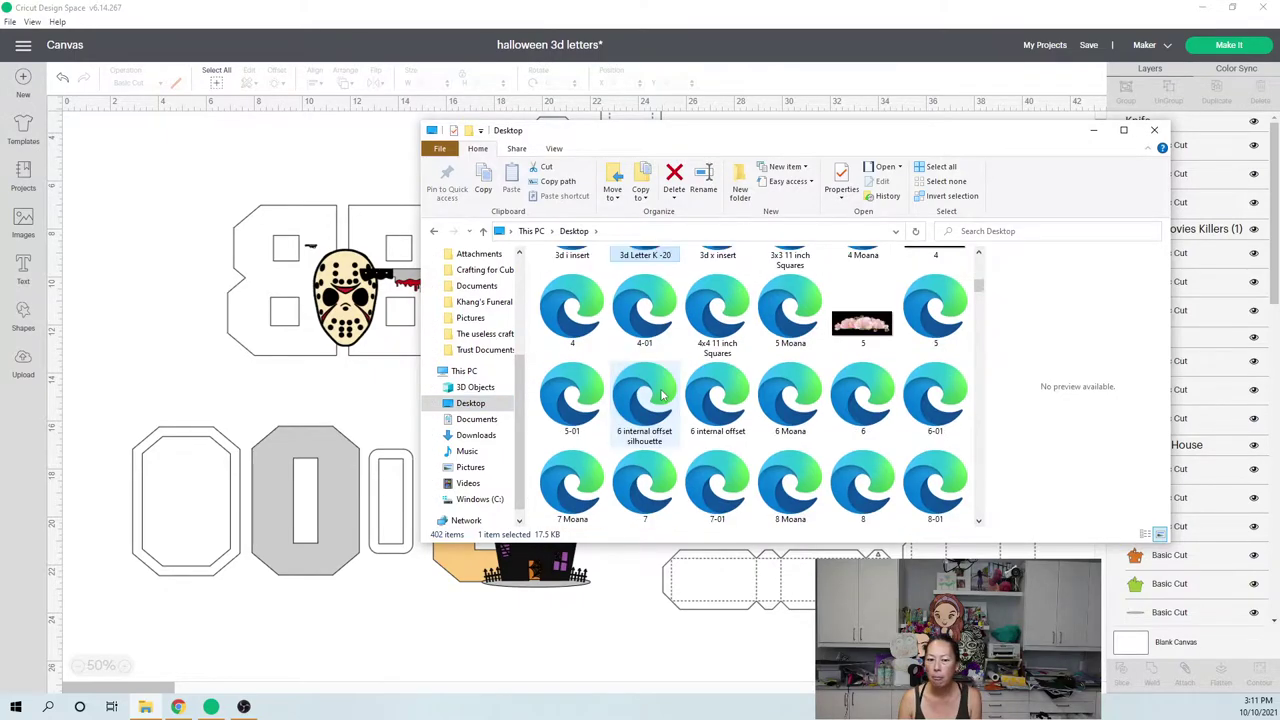
scroll(660, 395, "down", 5)
scroll(660, 395, "down", 15)
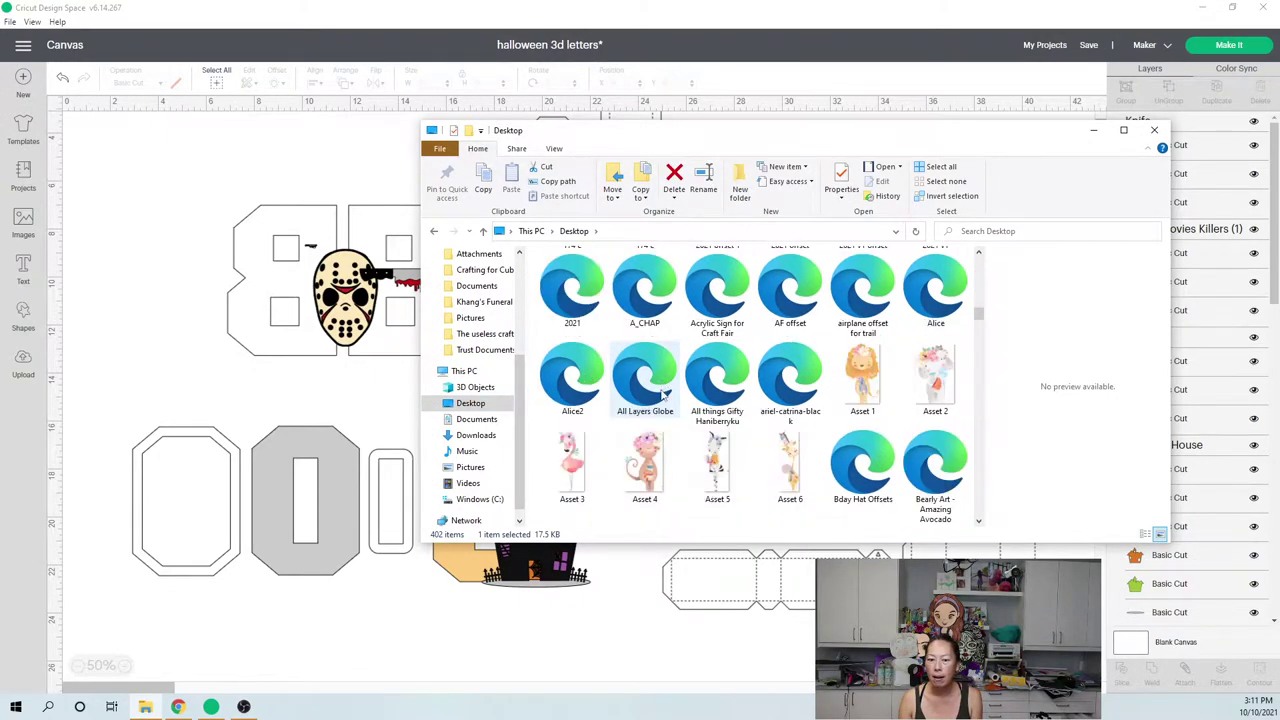
scroll(660, 395, "down", 10)
scroll(661, 396, "down", 1)
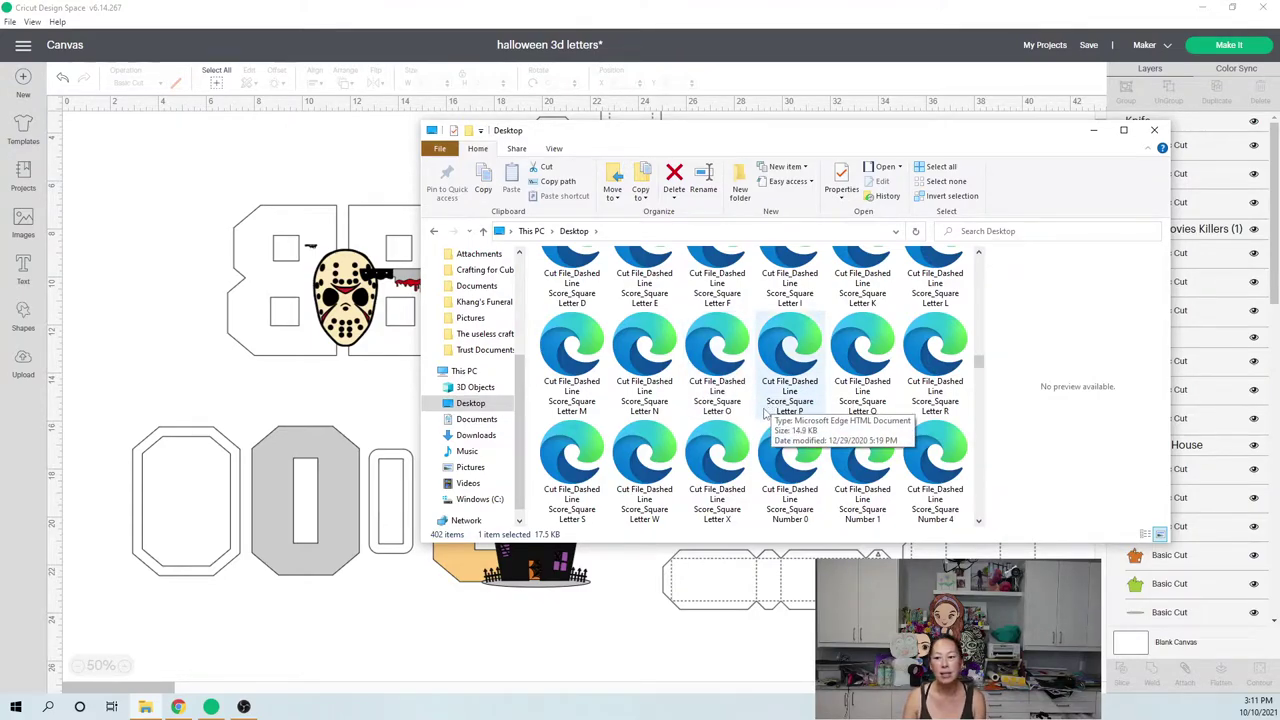
left_click(1155, 132)
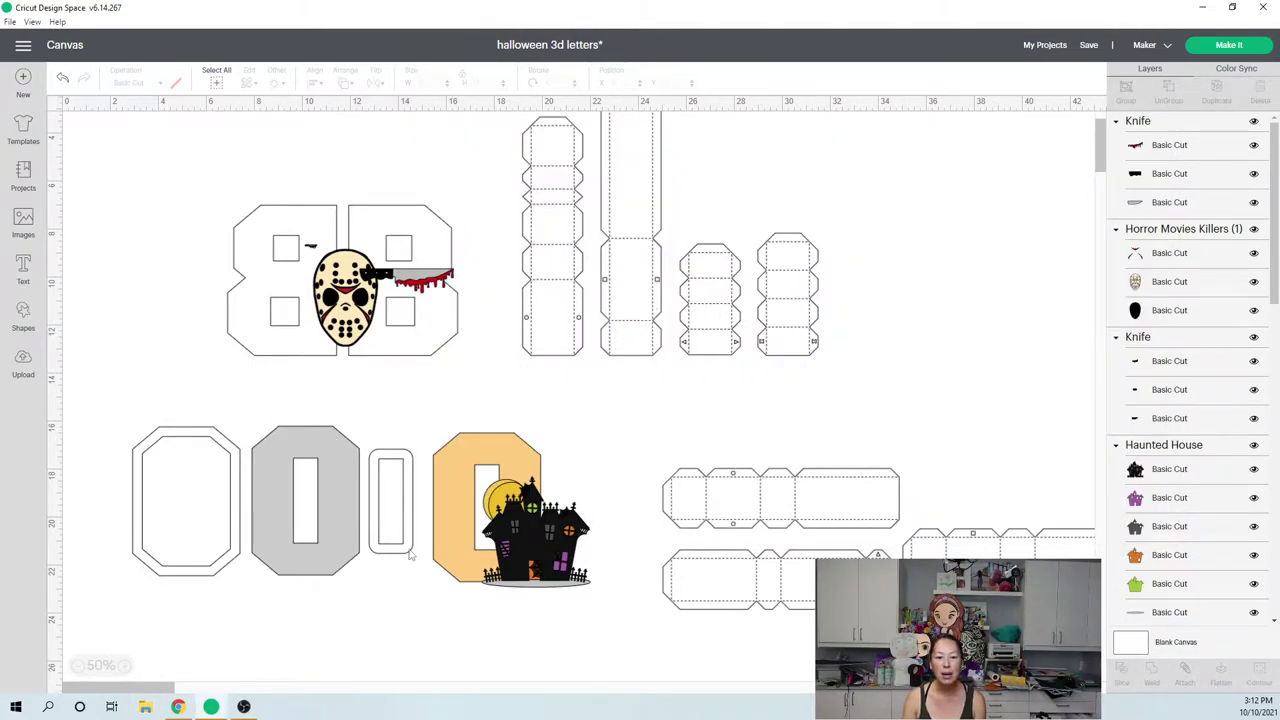
Move the haunted house to the bottom-left corner and the hockey mask left of the B shapes
left_click(538, 556)
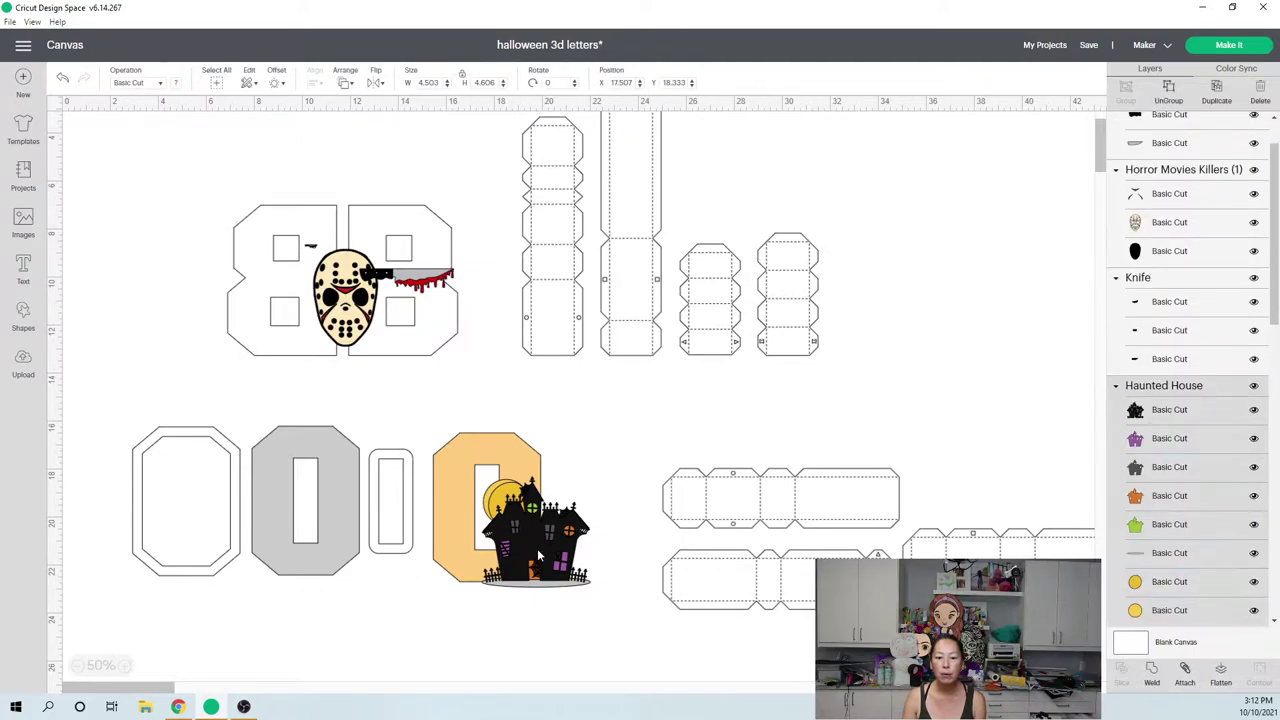
left_click_drag(538, 556, 150, 672)
left_click(356, 292)
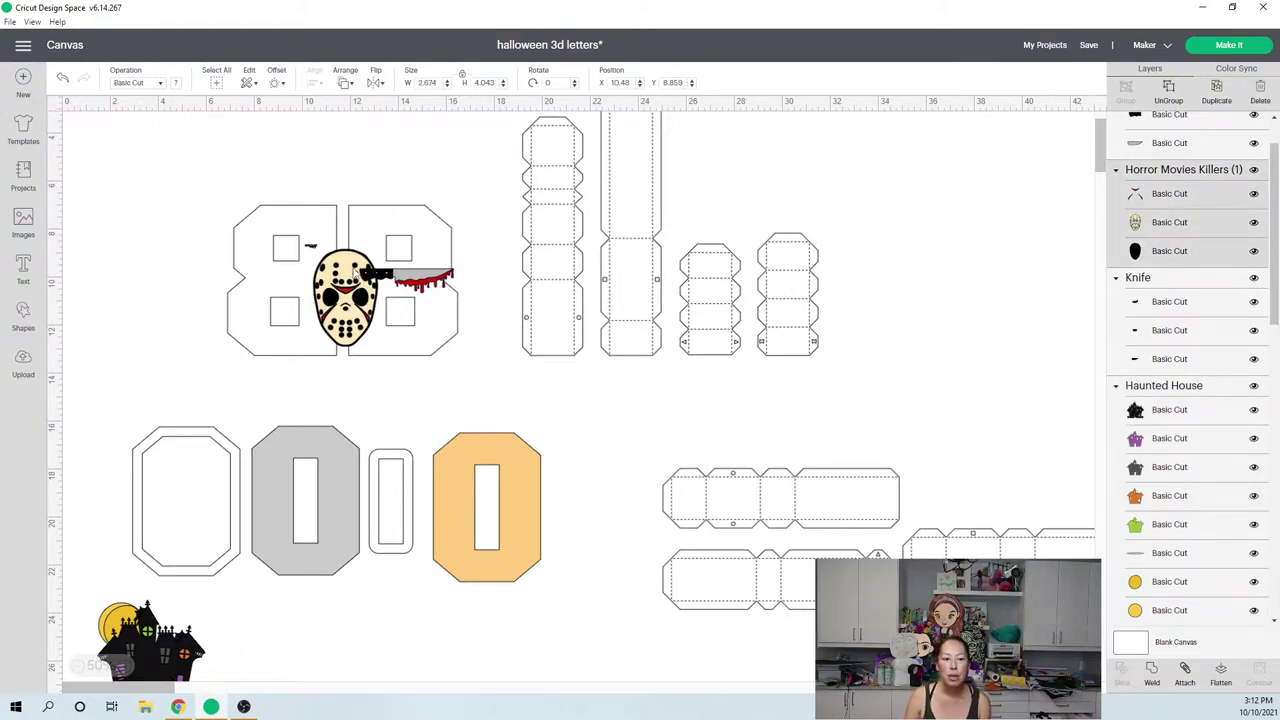
left_click_drag(356, 272, 157, 255)
Move the bloody knife to the top-left, then select the B pair and the orange O
left_click(399, 276)
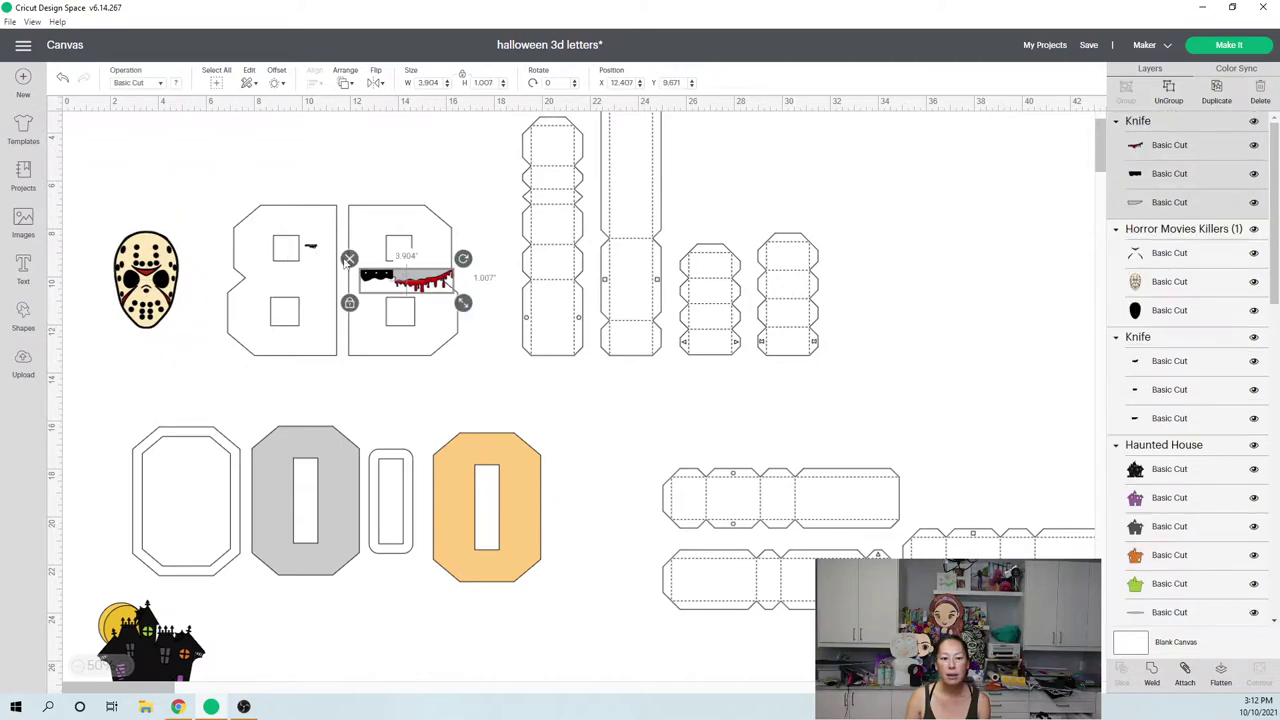
left_click_drag(330, 258, 130, 137)
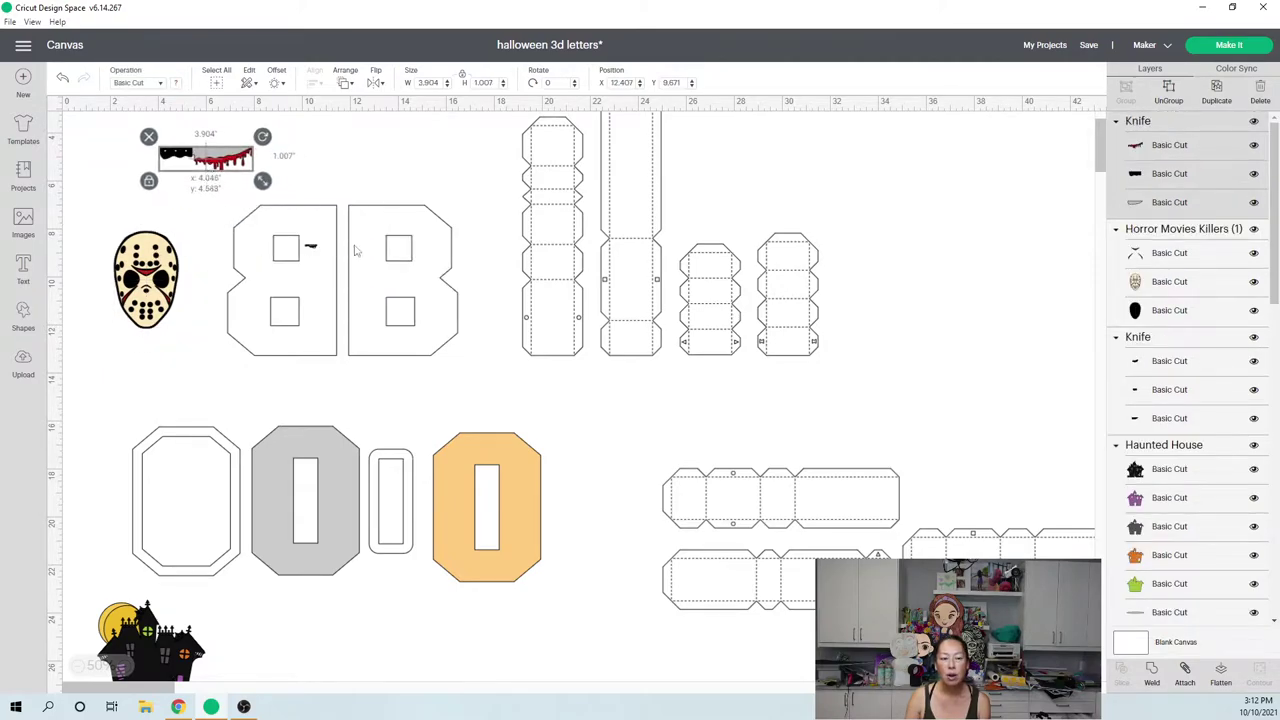
left_click(424, 282)
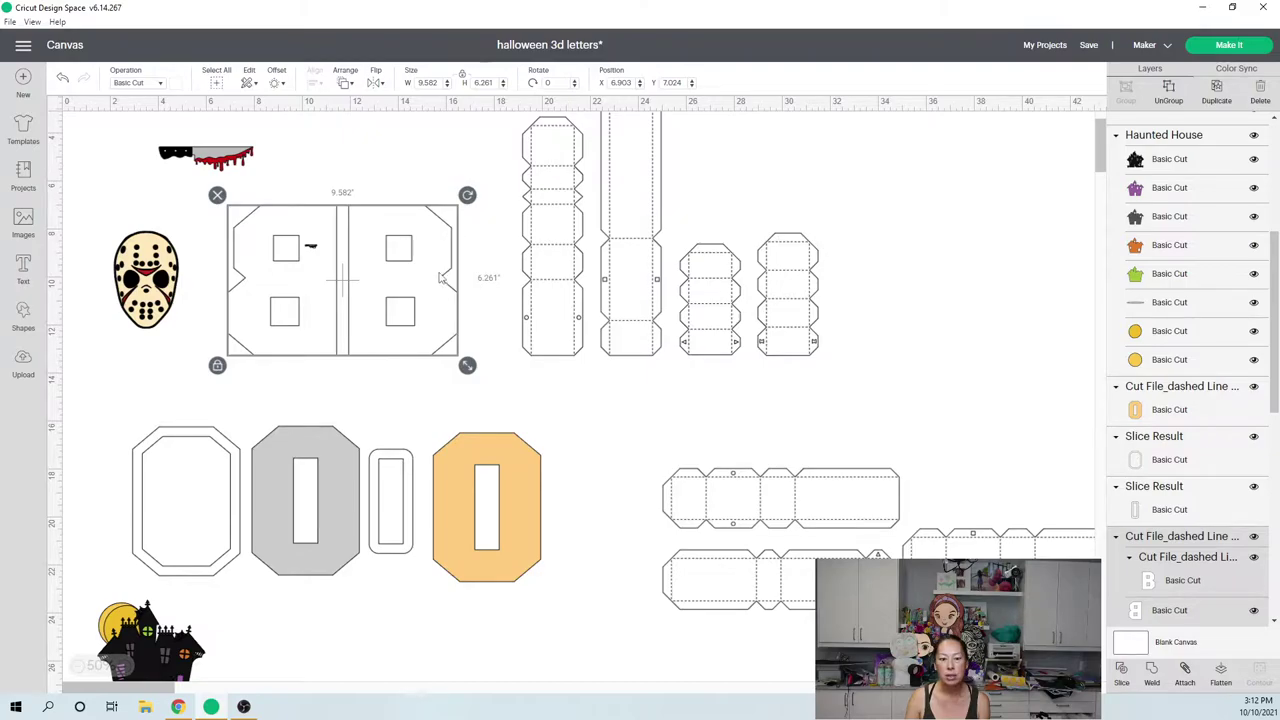
left_click(513, 461)
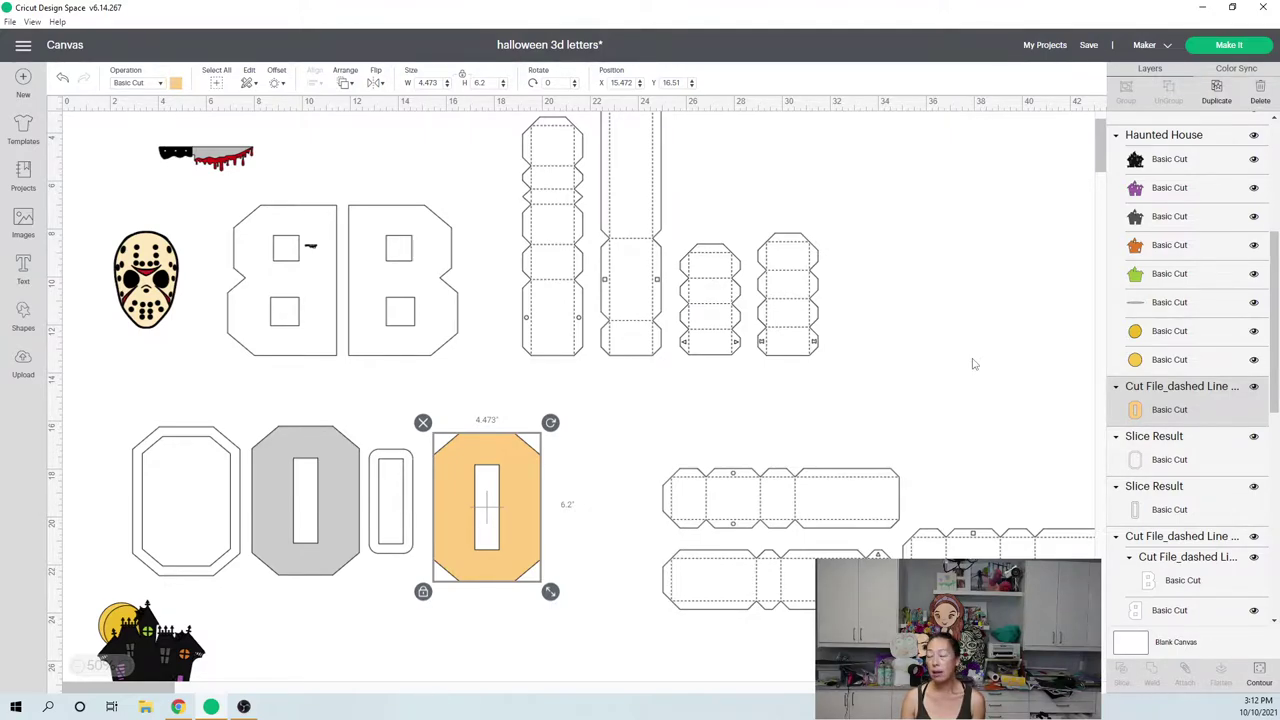
scroll(974, 363, "up", 2)
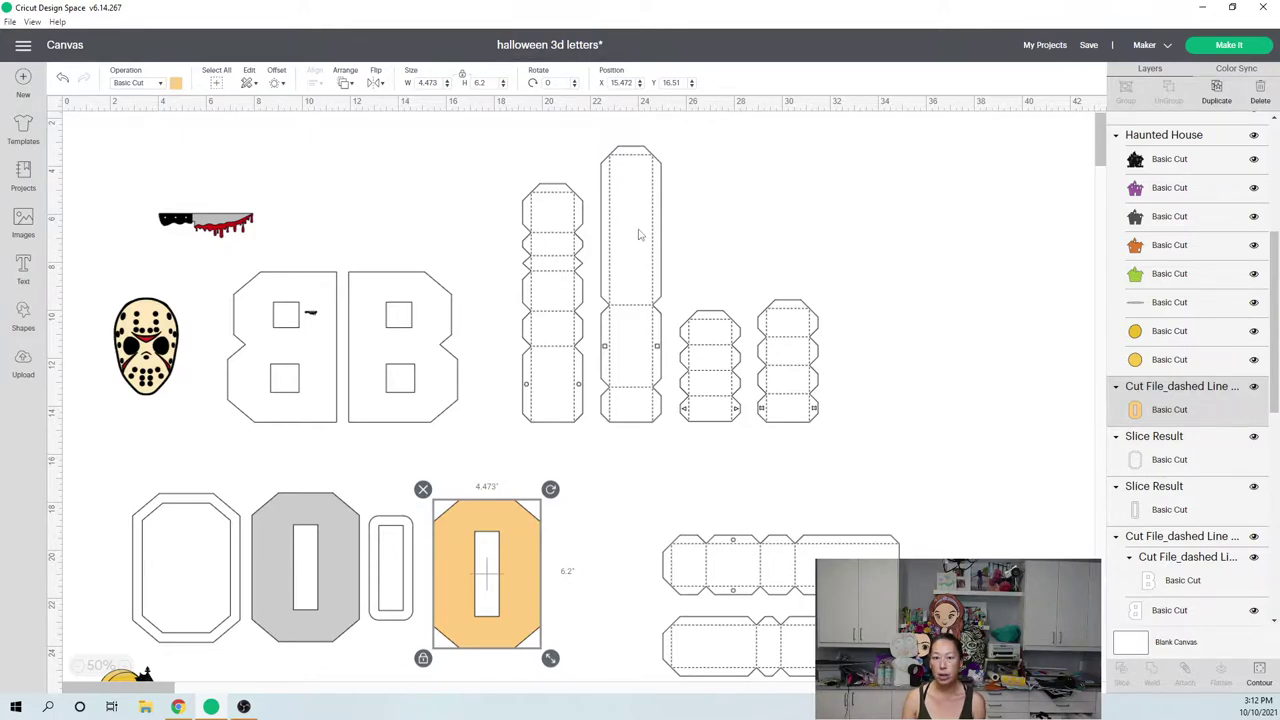
left_click(640, 300)
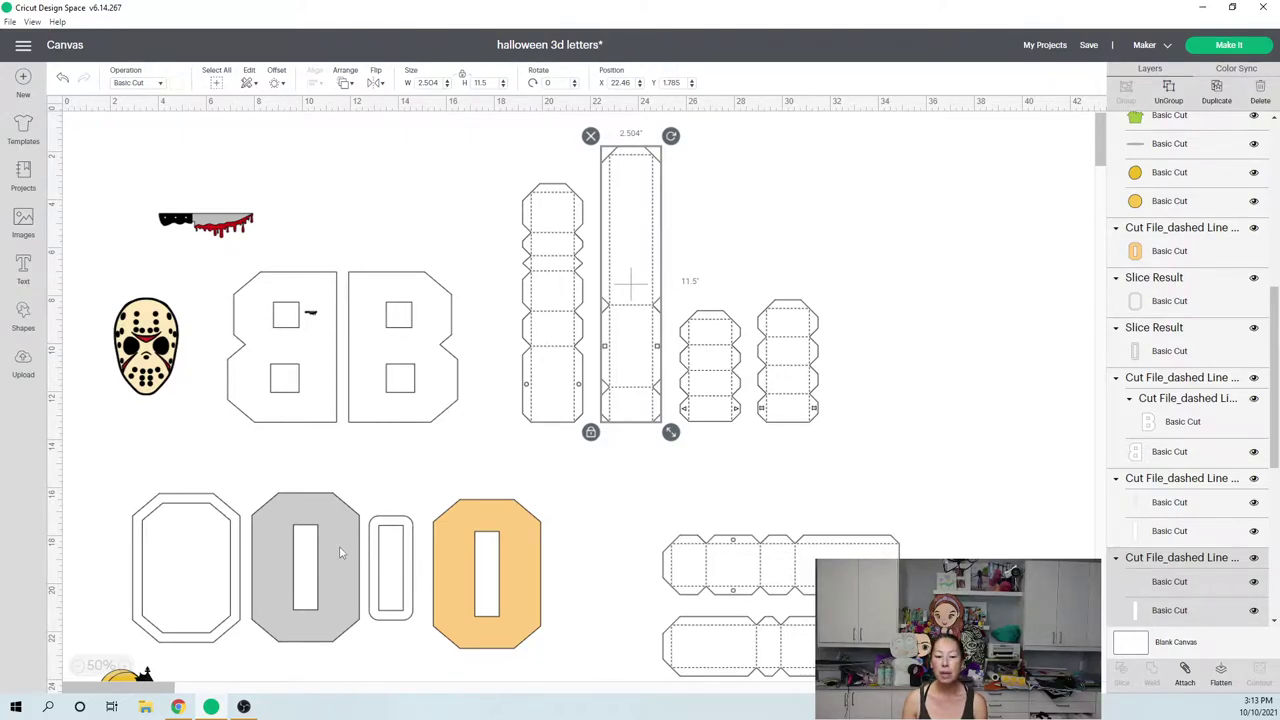
scroll(340, 550, "down", 1)
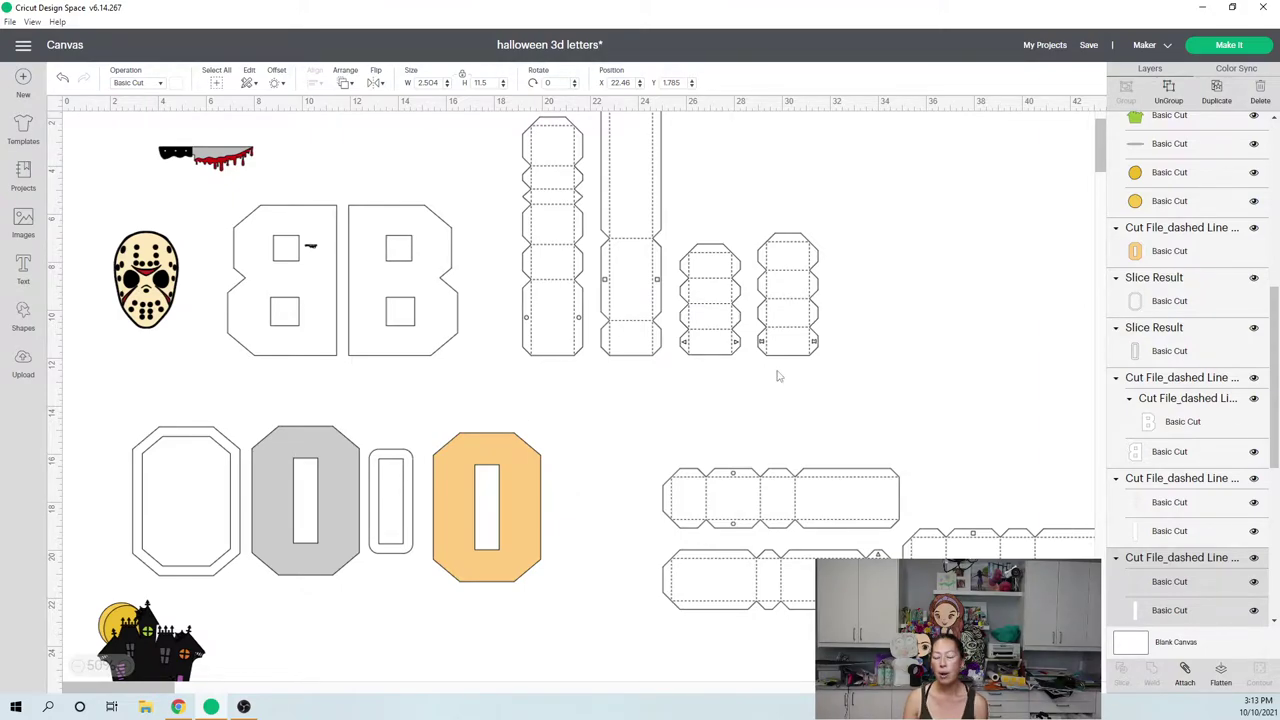
left_click(630, 320)
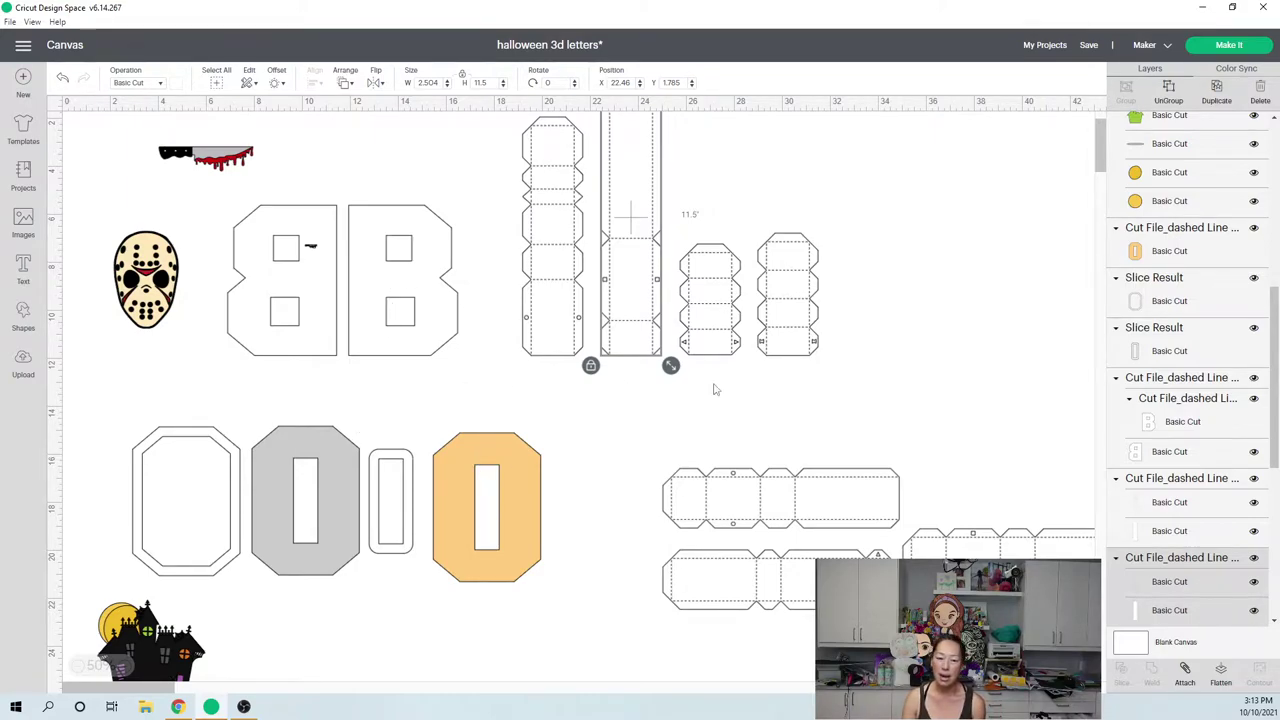
left_click(898, 375)
scroll(898, 375, "up", 1)
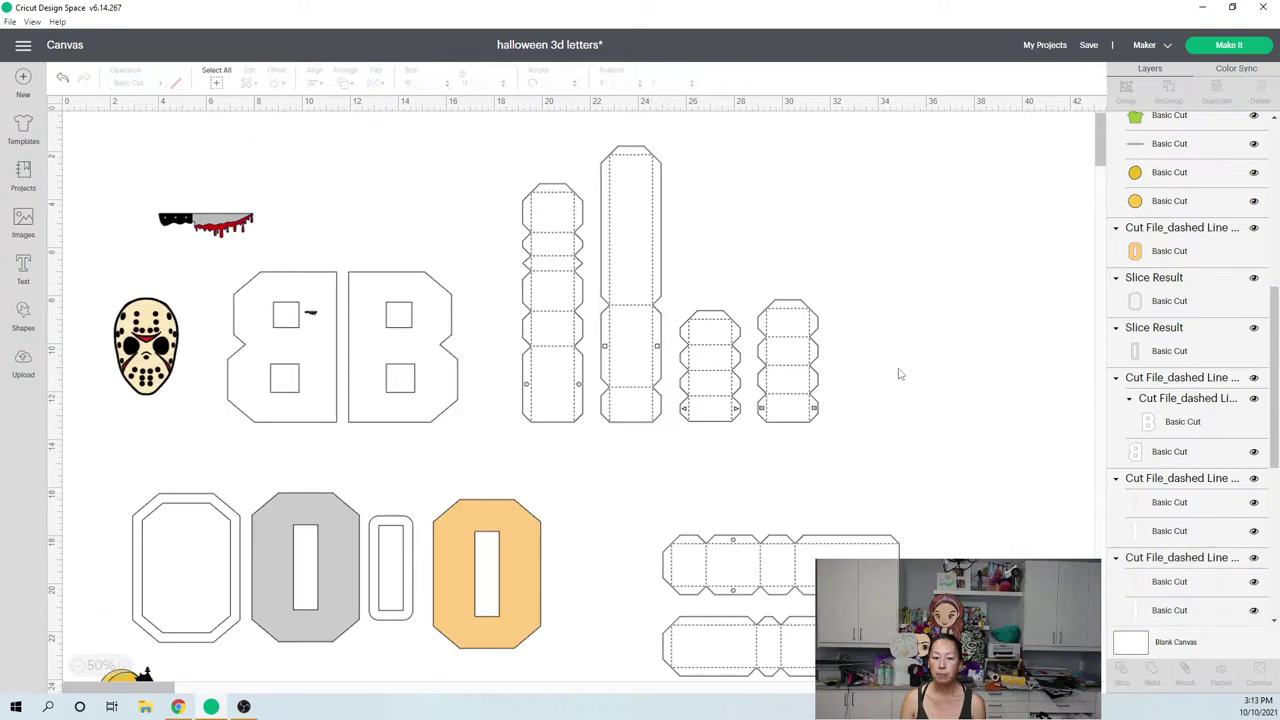
left_click(632, 366)
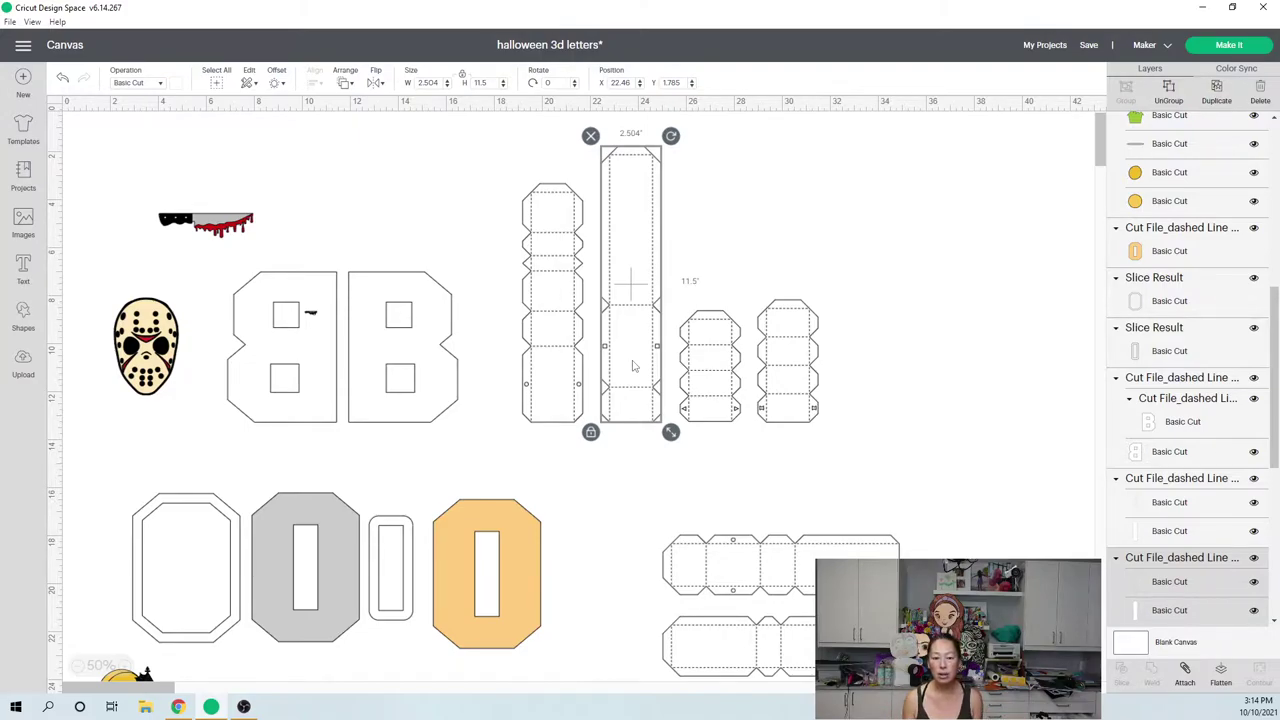
scroll(406, 481, "down", 2)
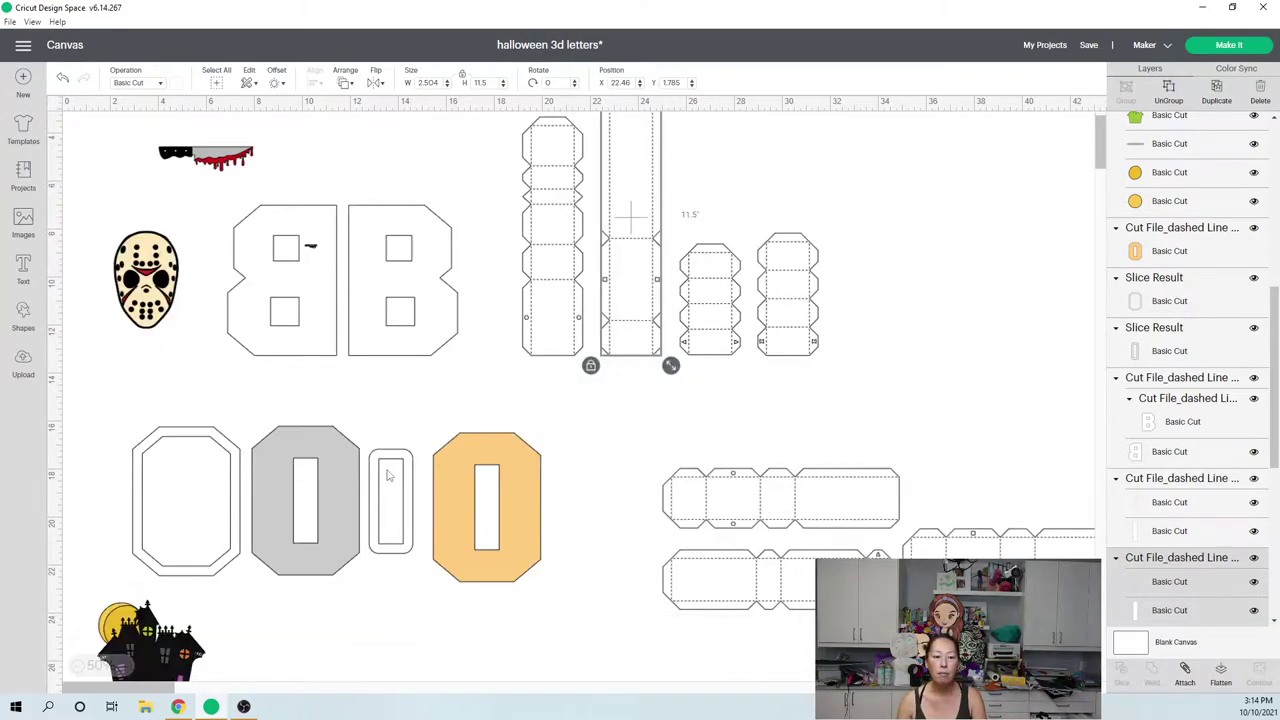
Shift the bottom row down-right and attach the dashed fold lines to the rightmost box template
left_click_drag(462, 546, 902, 533)
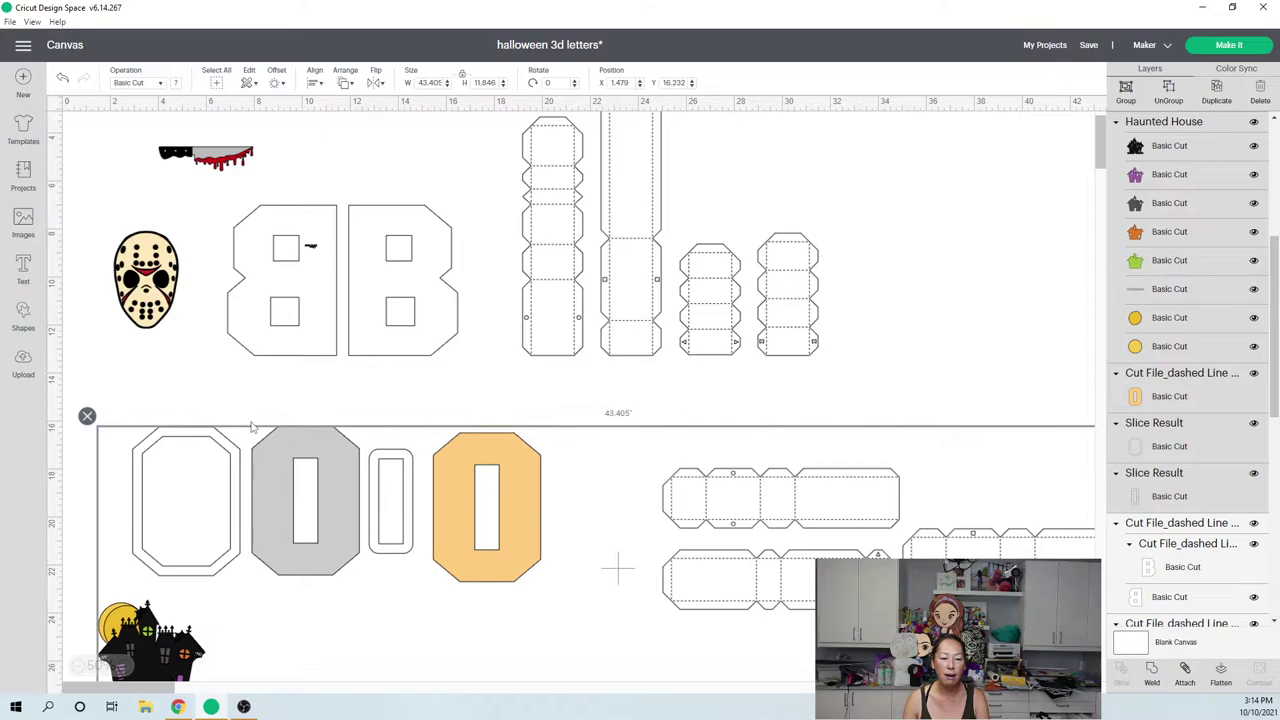
left_click_drag(320, 455, 340, 700)
scroll(478, 400, "up", 1)
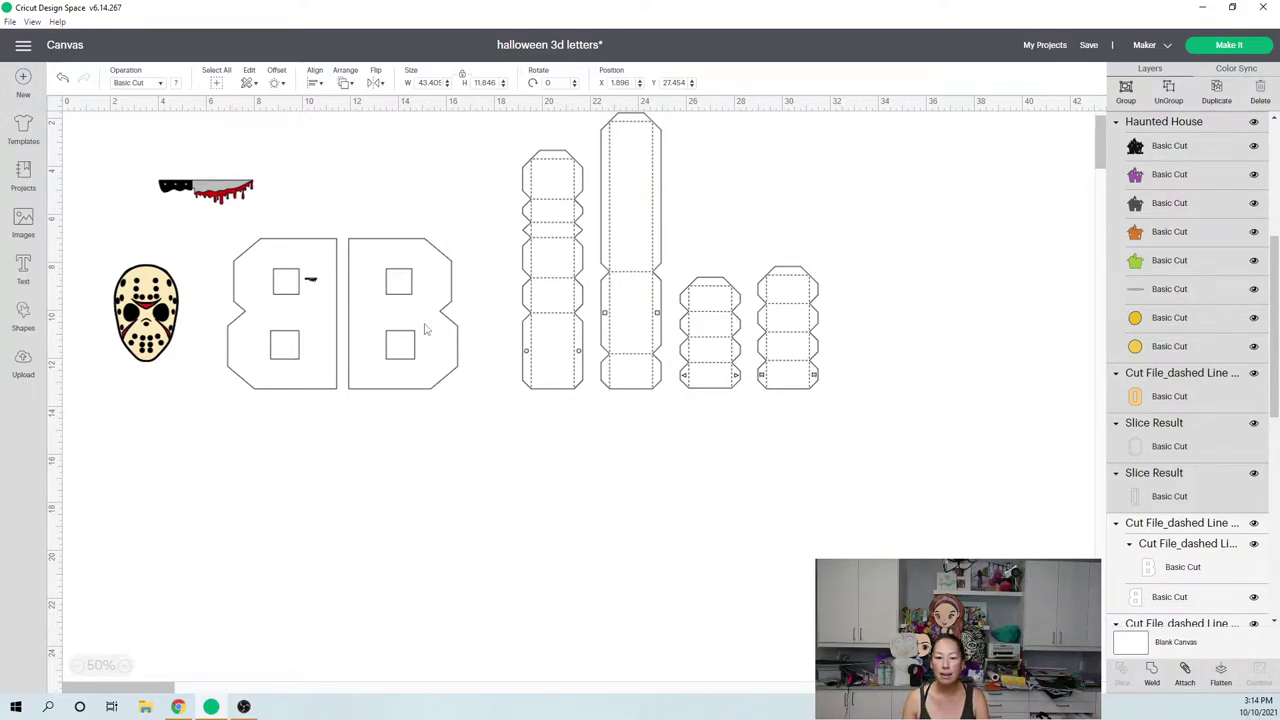
left_click(800, 343)
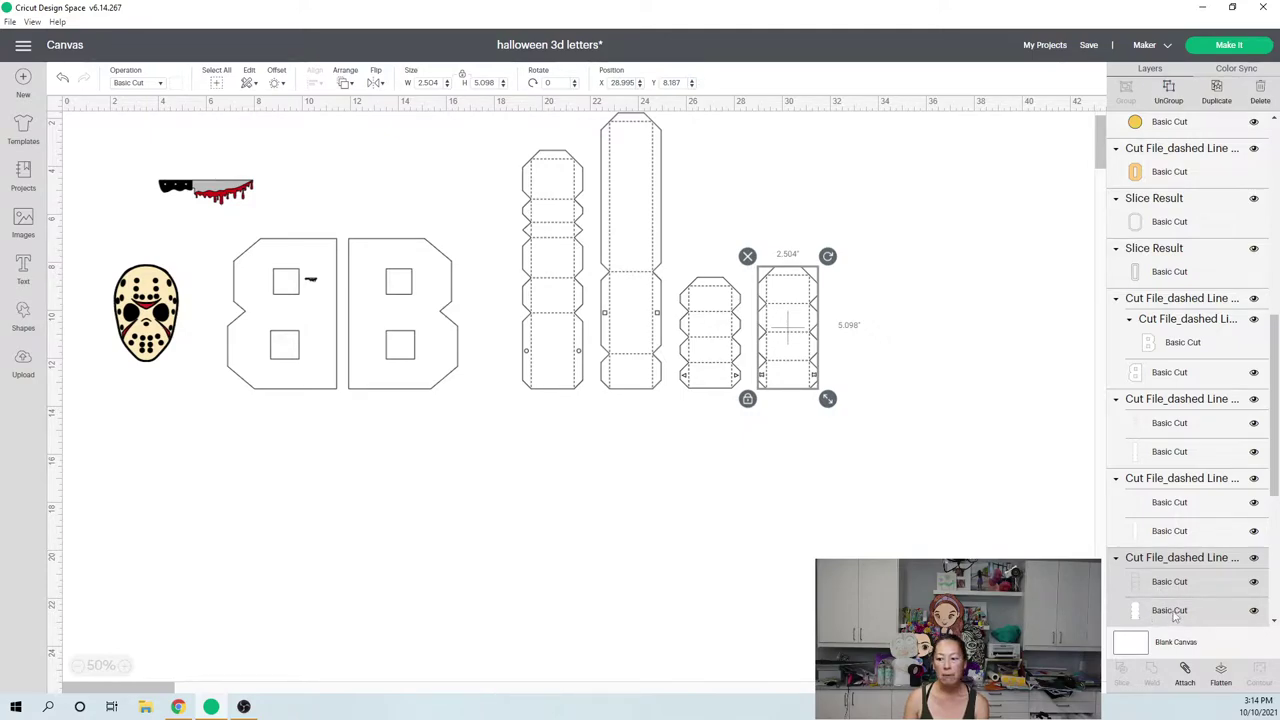
left_click(1185, 672)
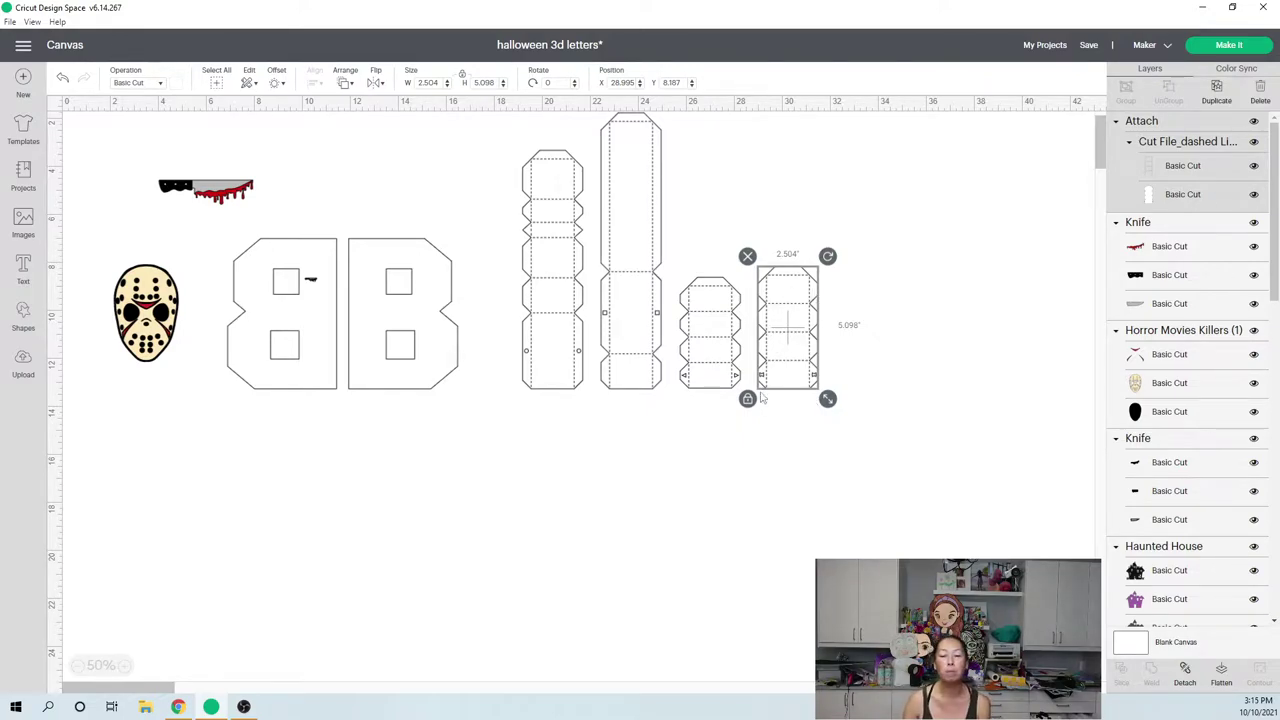
left_click(782, 474)
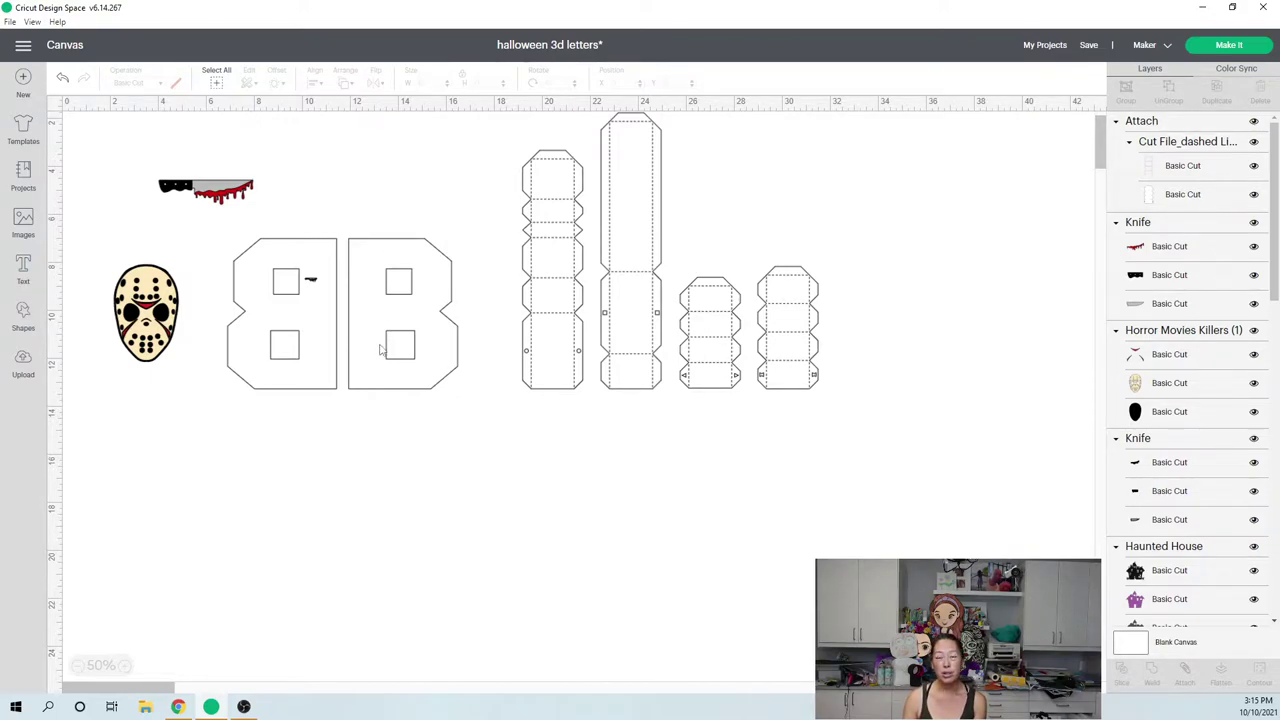
Drag the hockey mask from the left onto the seam between the 8 and the B
left_click_drag(178, 318, 482, 354)
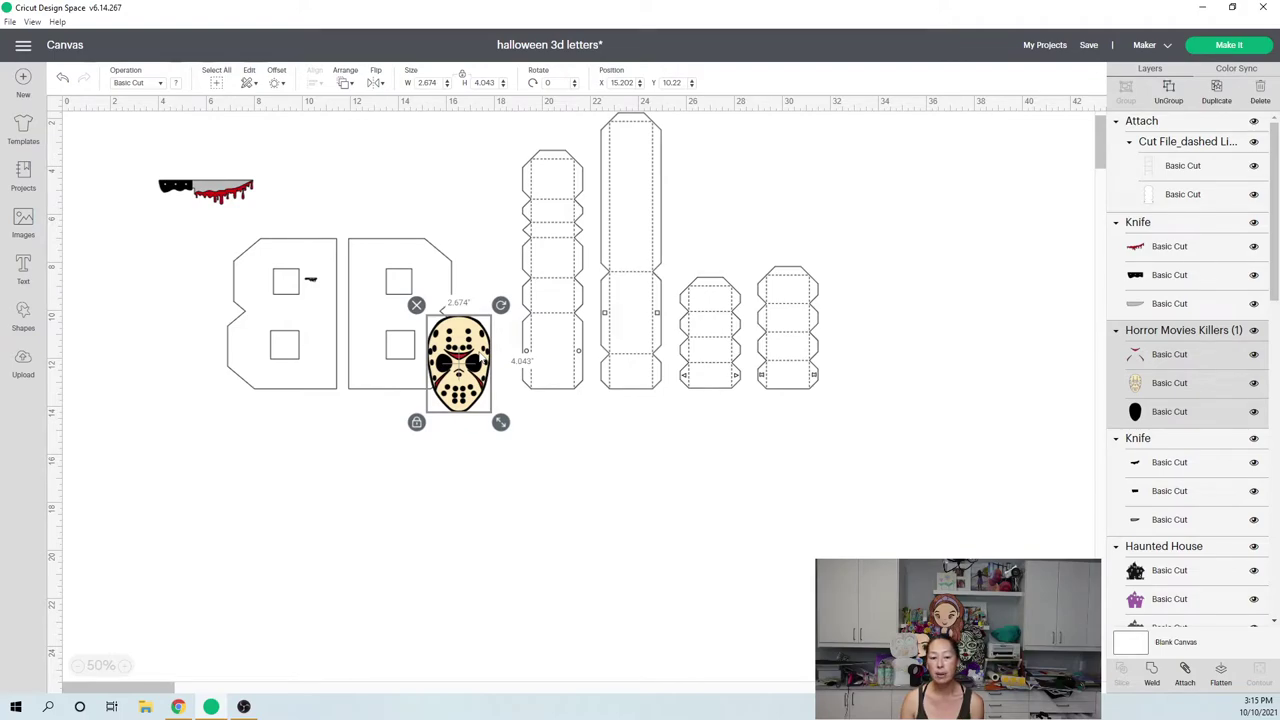
left_click_drag(482, 354, 375, 331)
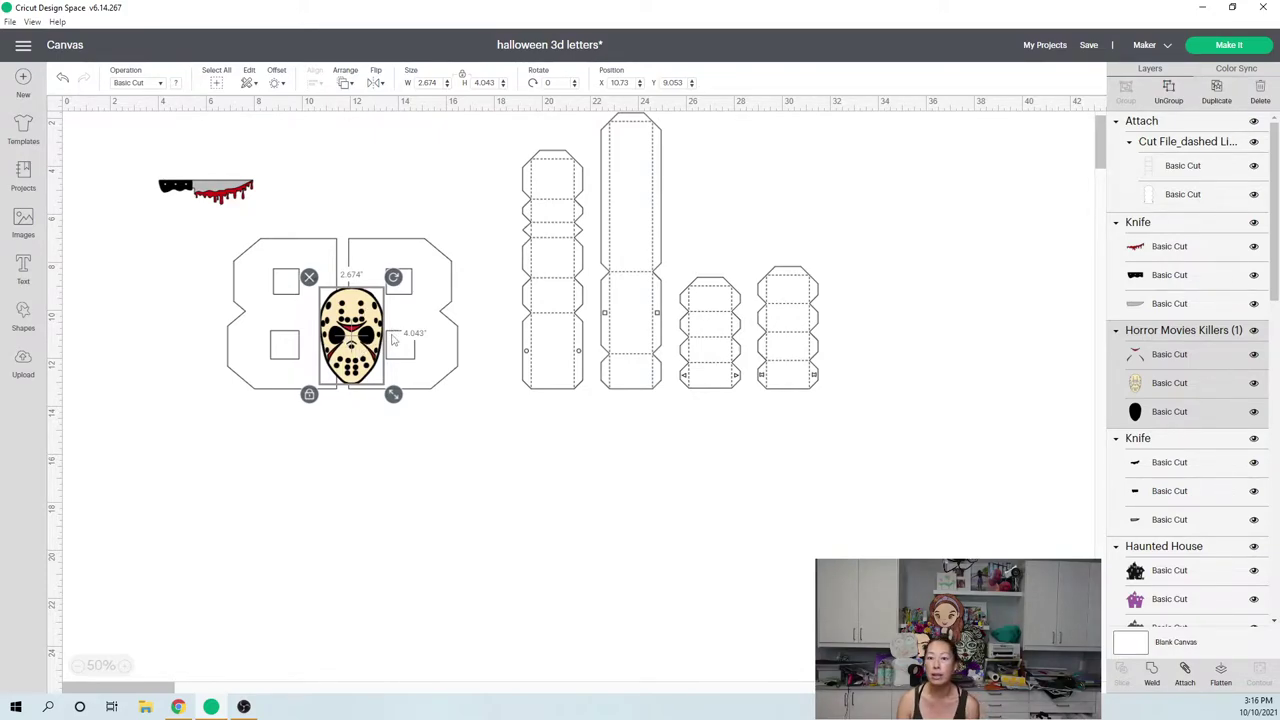
mouse_move(393, 340)
left_mouse_down()
mouse_move(399, 311)
mouse_move(386, 306)
mouse_move(386, 328)
left_mouse_up()
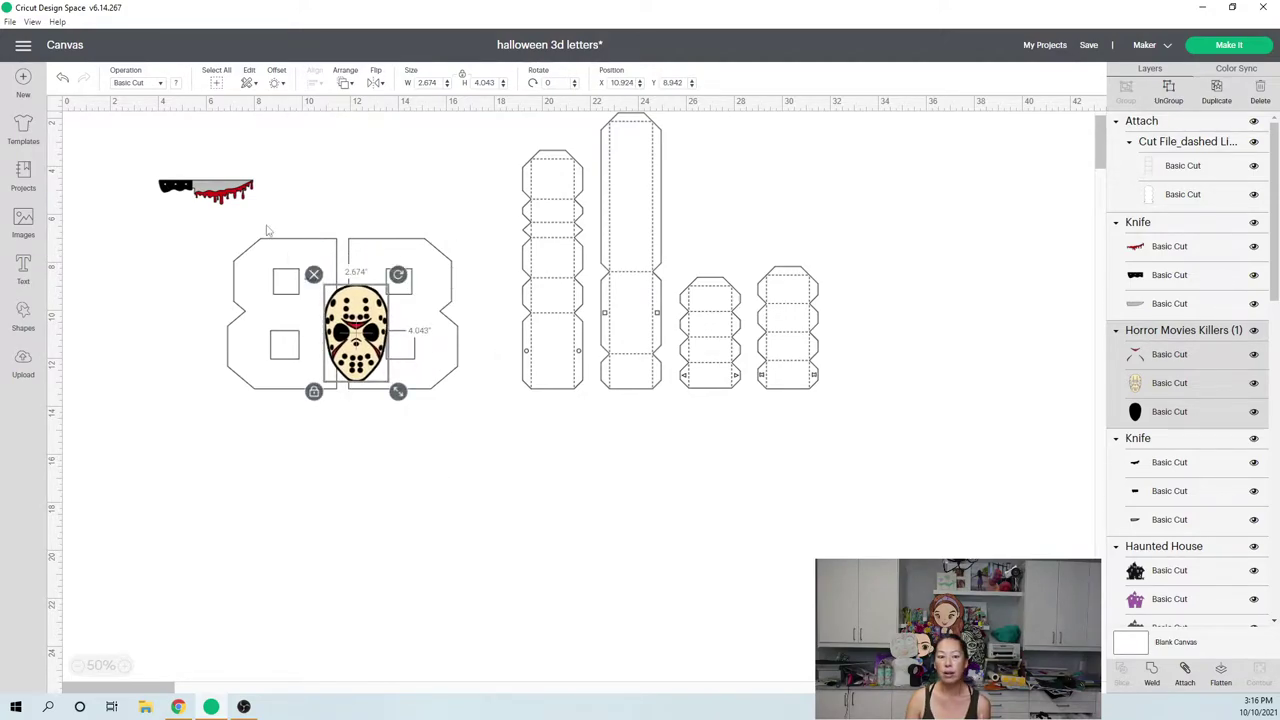
Move the bloody knife beside the mask and enlarge it to about 4.27 in wide
left_click(256, 217)
left_click(215, 190)
left_click_drag(215, 190, 398, 300)
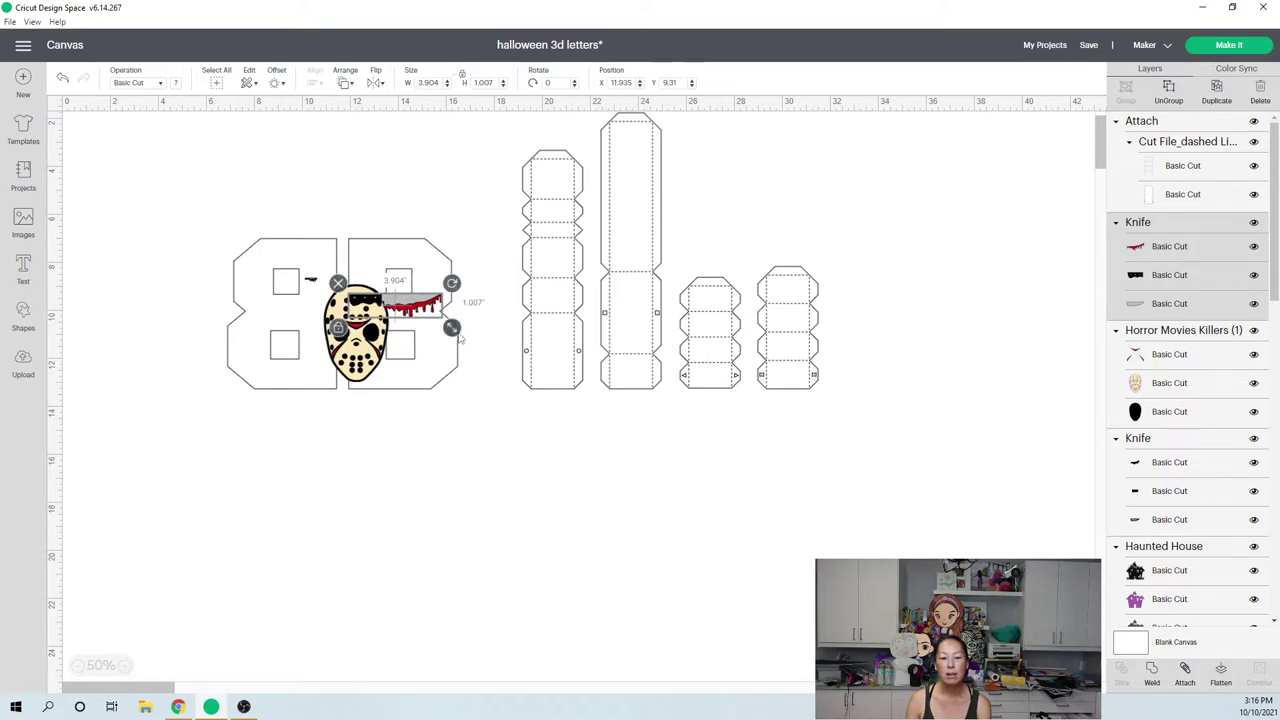
left_click_drag(459, 336, 467, 338)
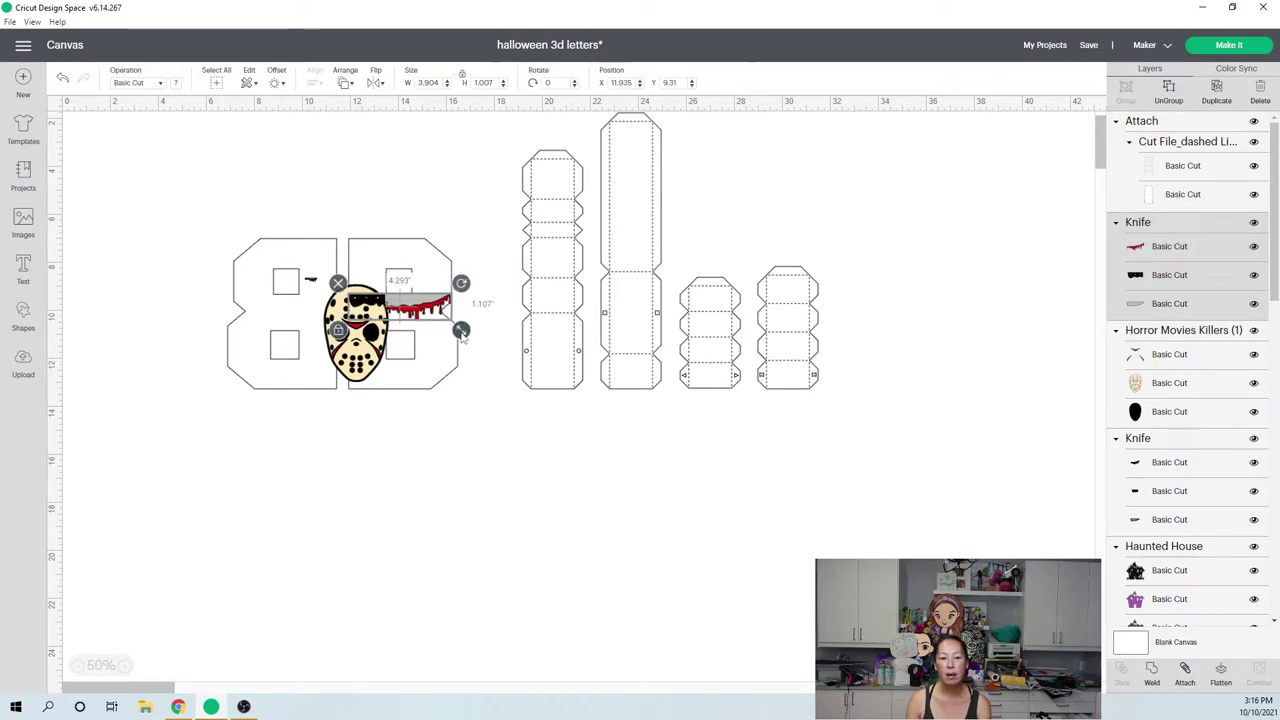
Lower the hockey mask slightly on the B fronts
left_click(464, 433)
left_click(350, 355)
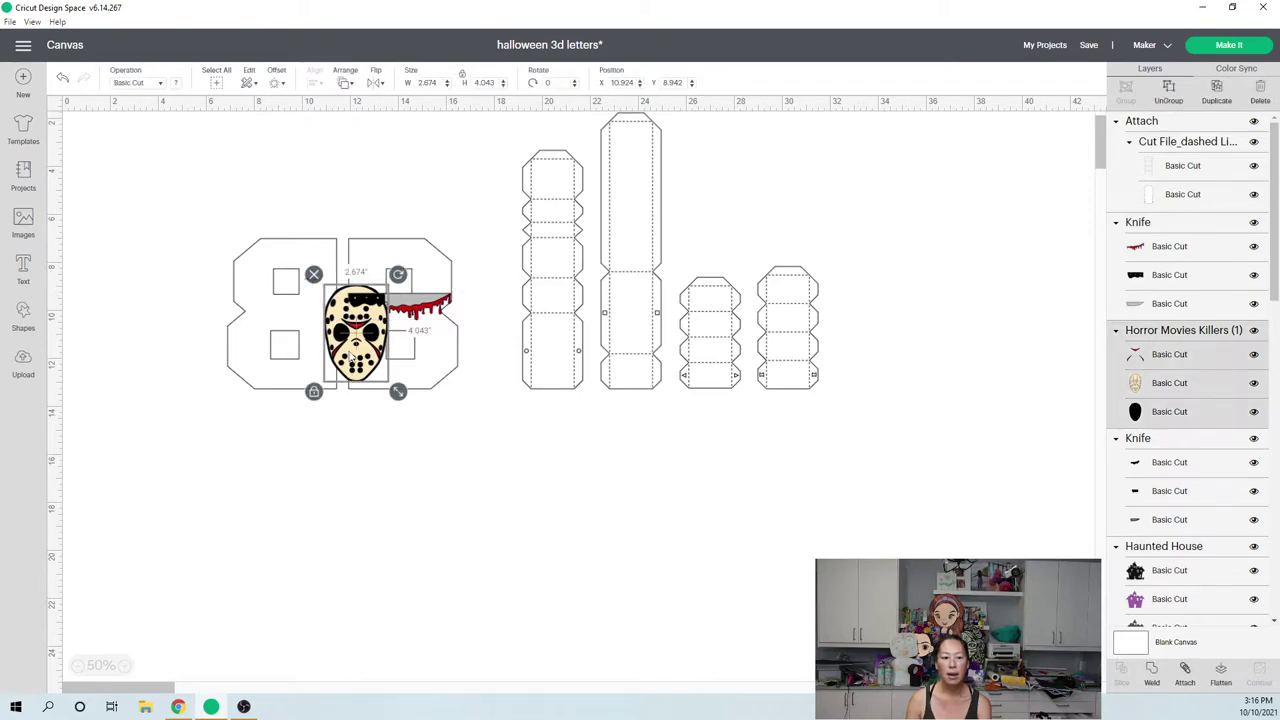
left_click_drag(350, 355, 348, 376)
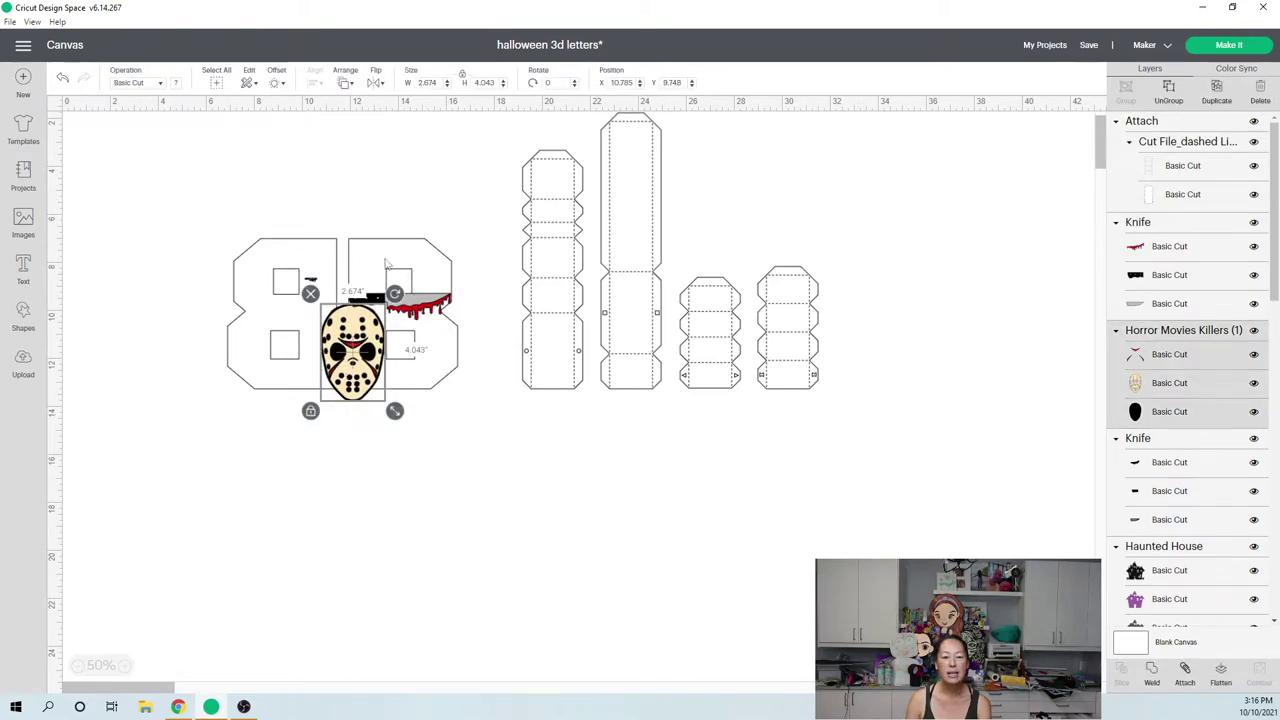
Search the image library for 'splatter' and pick the multicolour paint splatter image
left_click(23, 222)
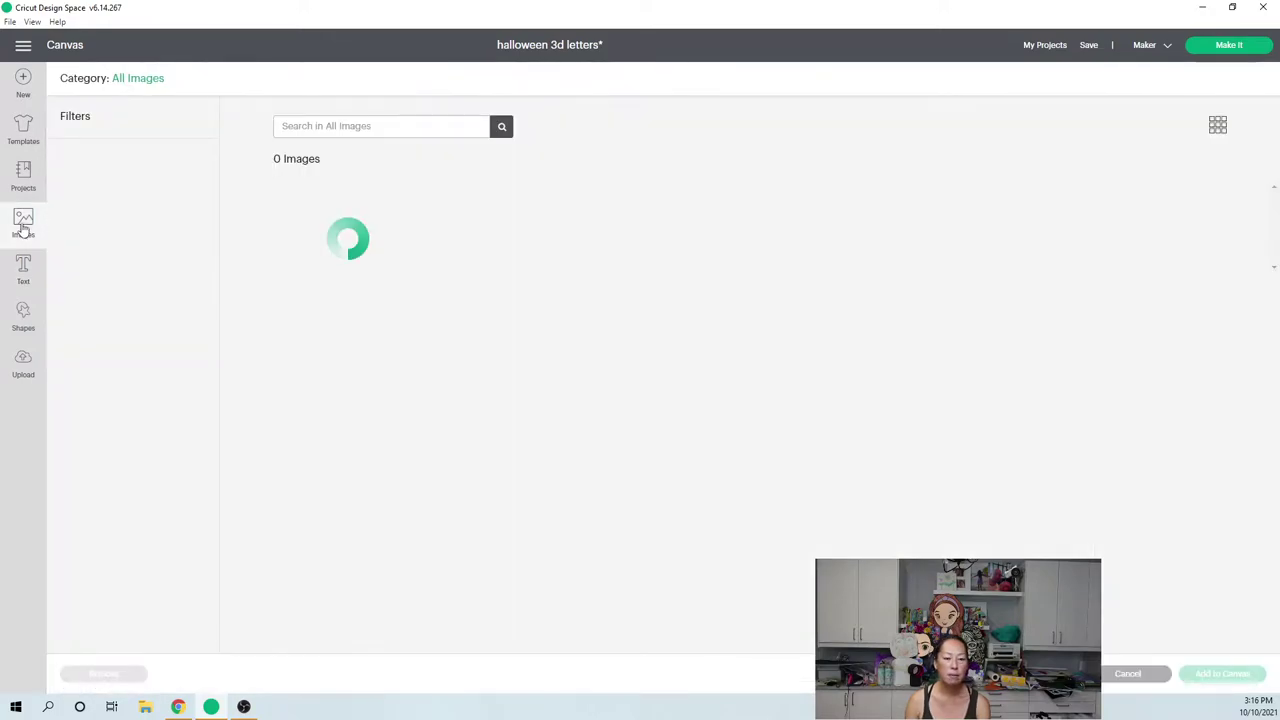
left_click(390, 128)
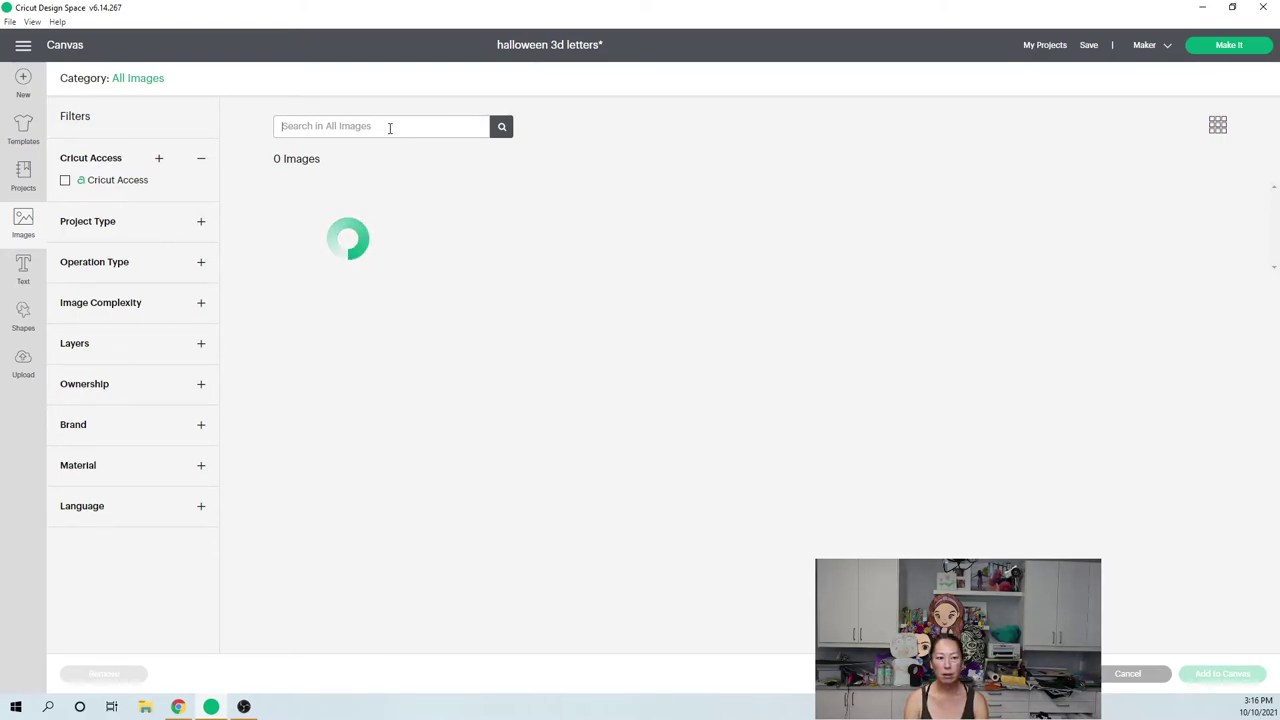
type("splatter")
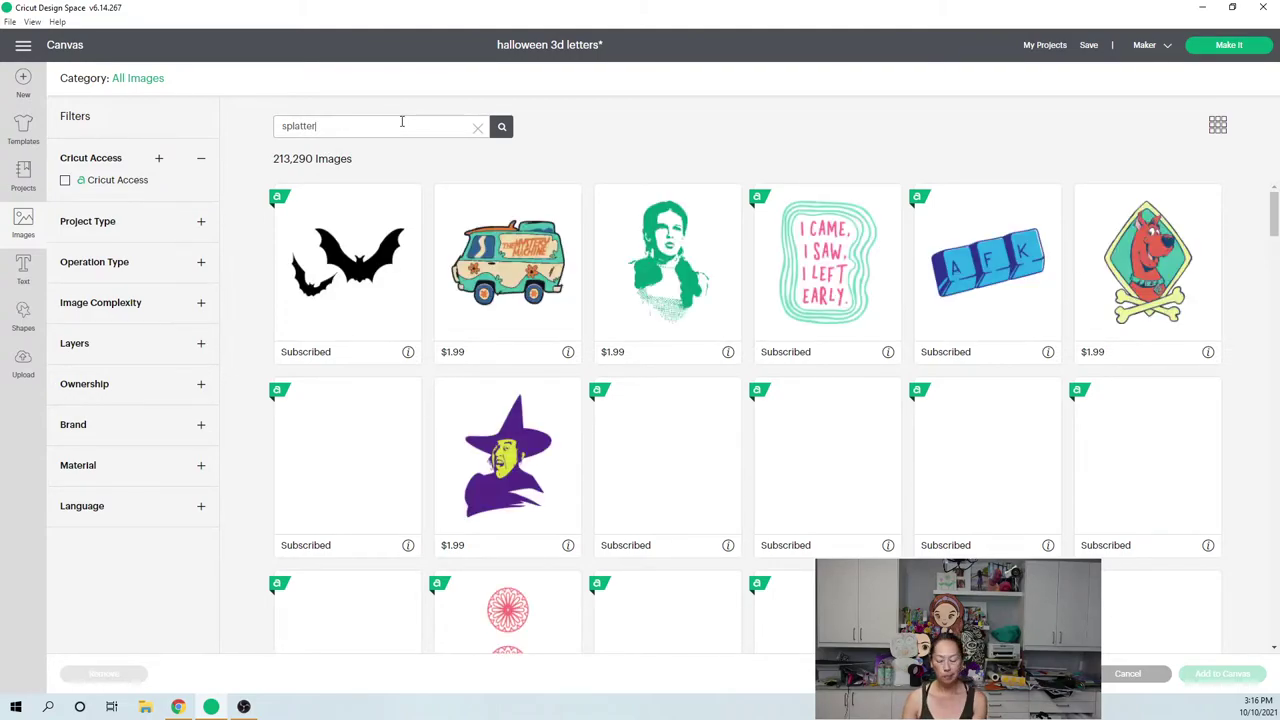
key("Return")
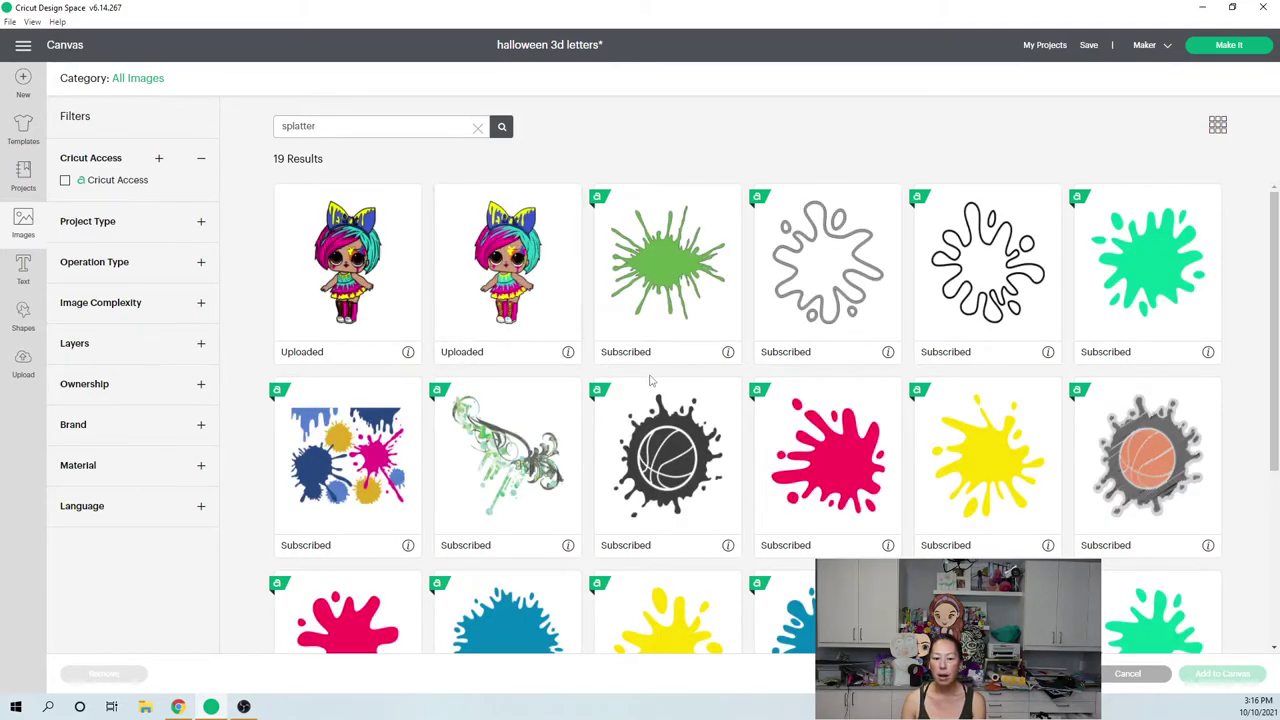
scroll(651, 377, "down", 2)
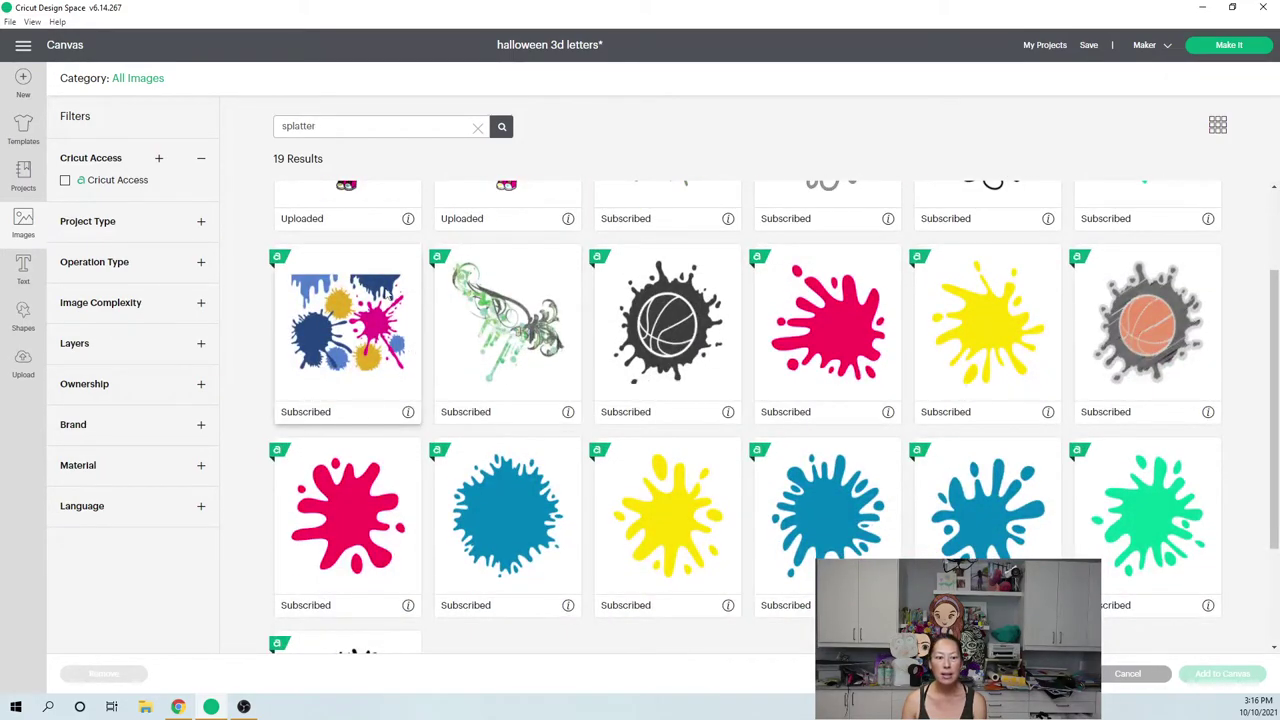
left_click(389, 290)
scroll(364, 350, "down", 3)
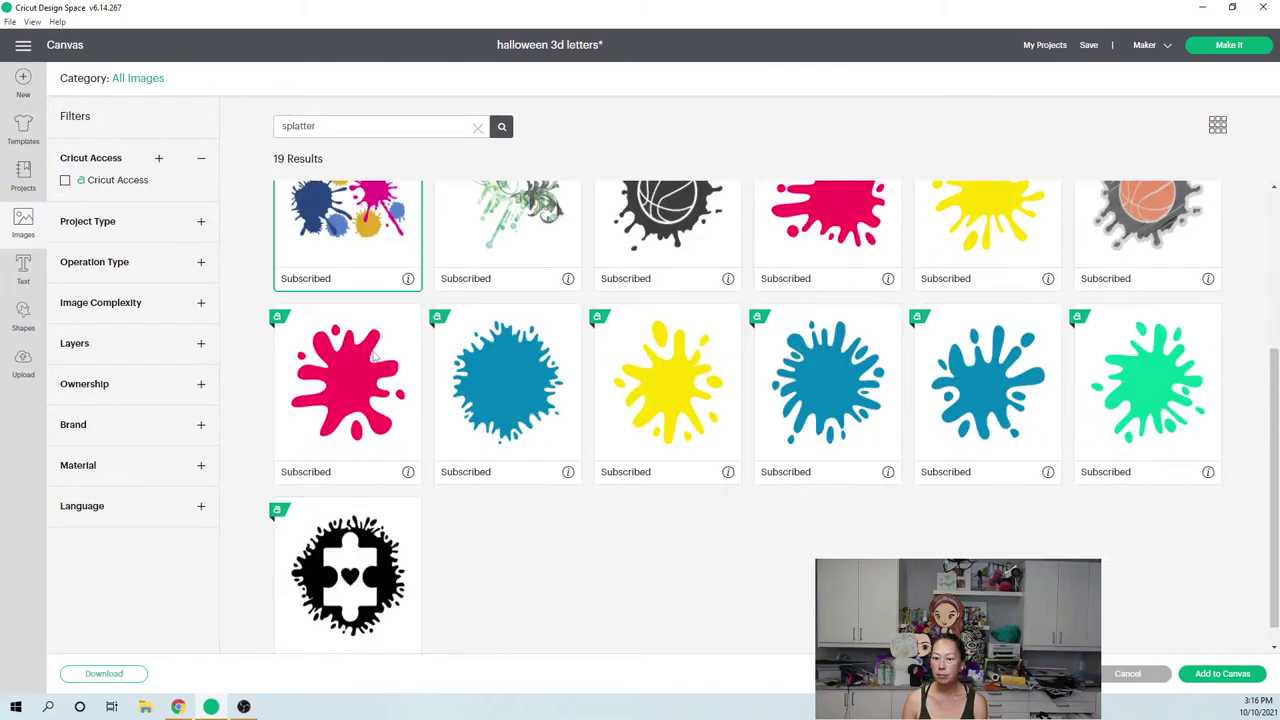
scroll(340, 346, "up", 4)
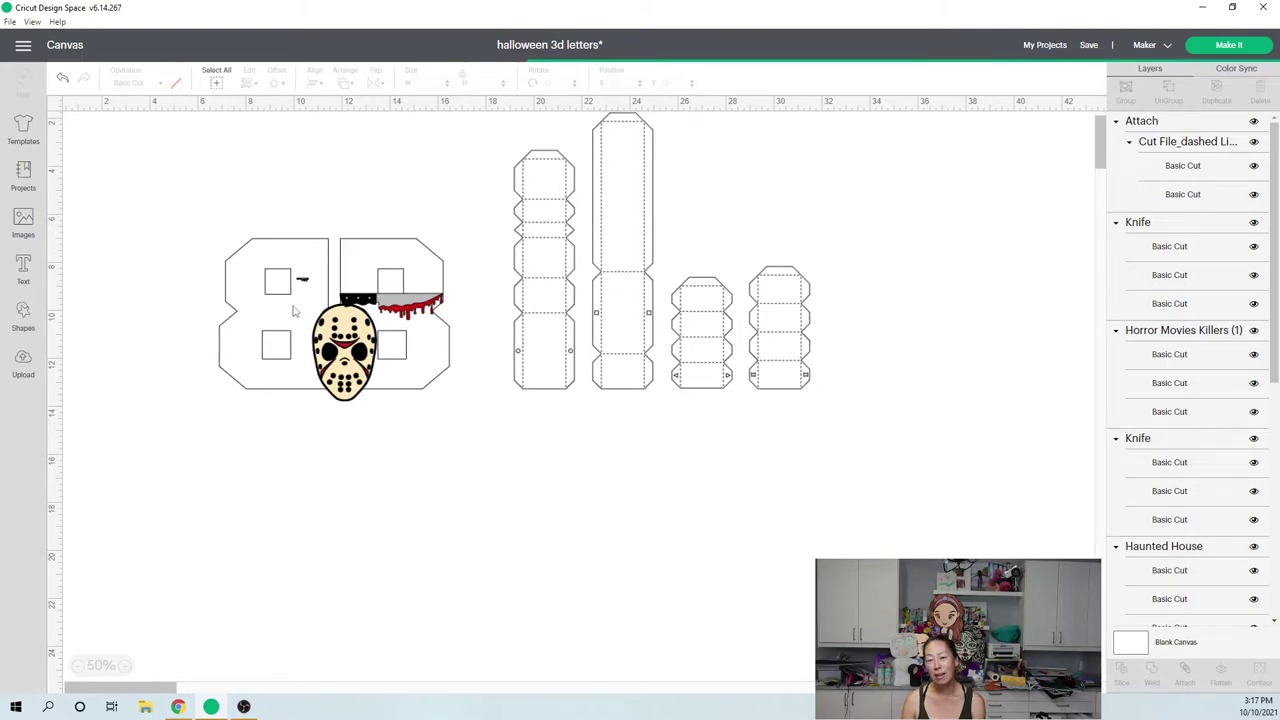
Place the paint splatter image below the 88 letters, shifted to the right
left_click_drag(241, 199, 370, 490)
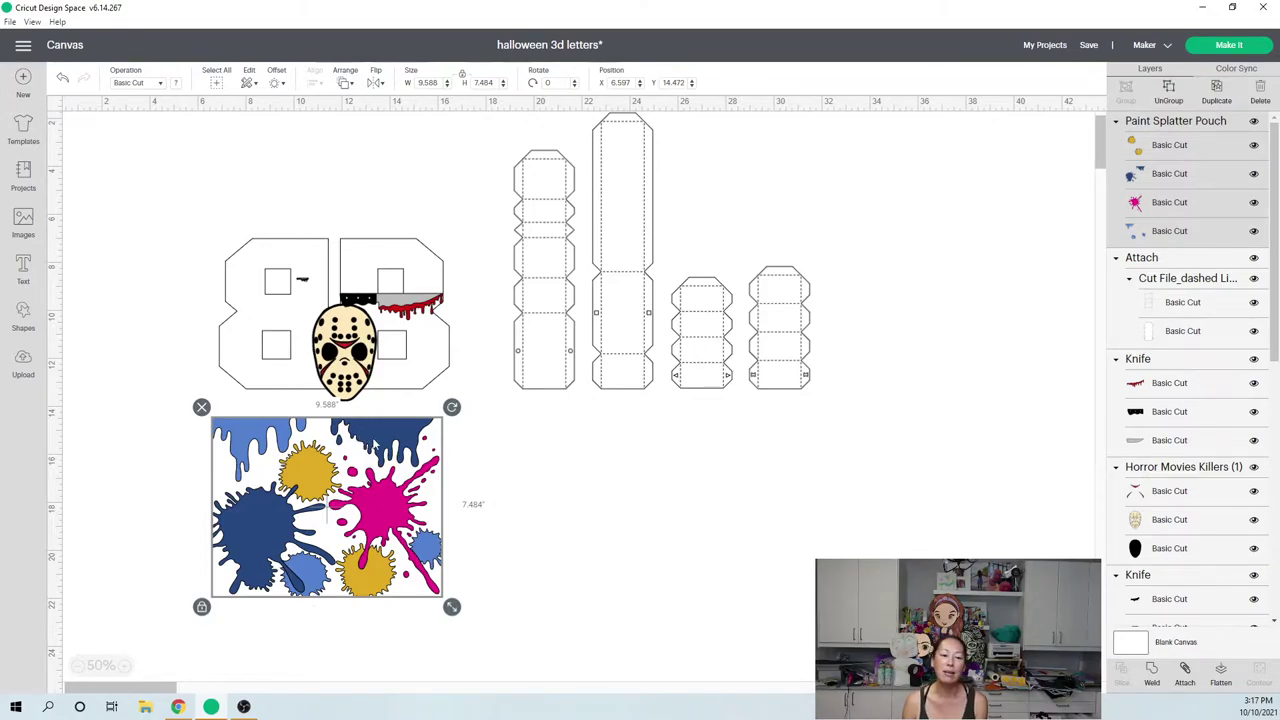
left_click_drag(395, 444, 506, 444)
left_click_drag(601, 454, 601, 460)
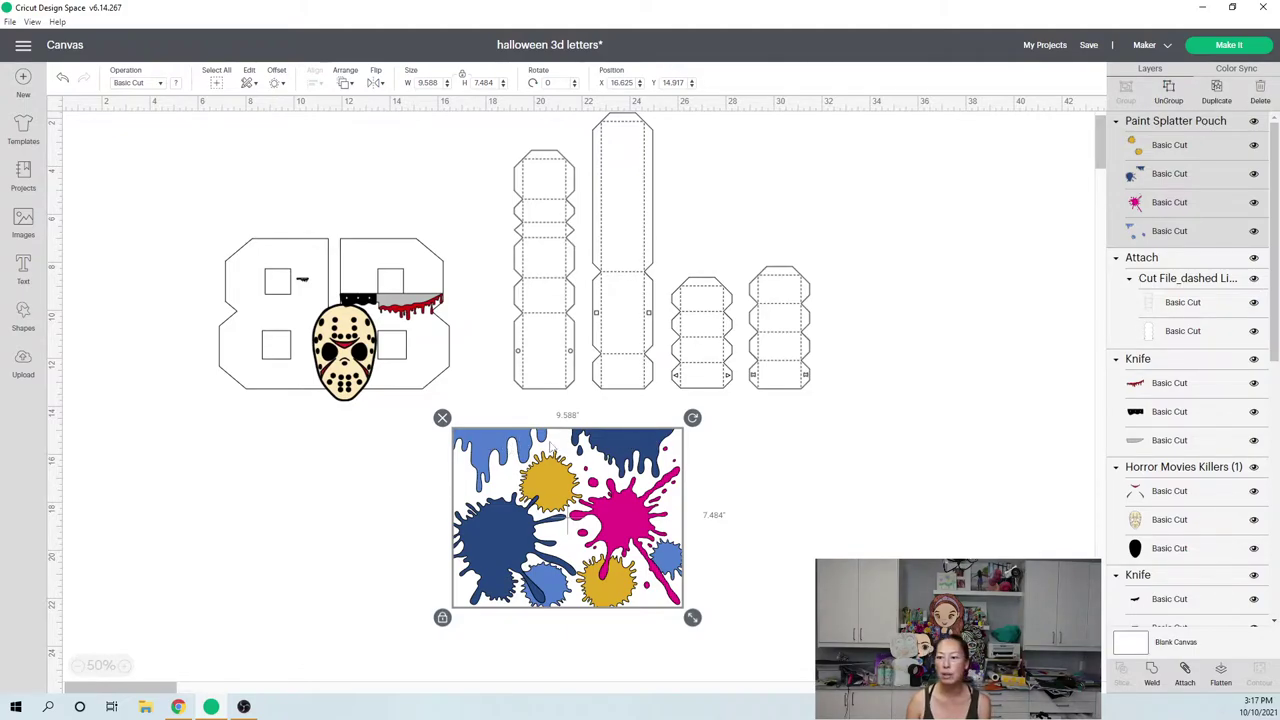
Ungroup the splatter and delete its yellow and pink layers, leaving the blue ones
left_click(1172, 100)
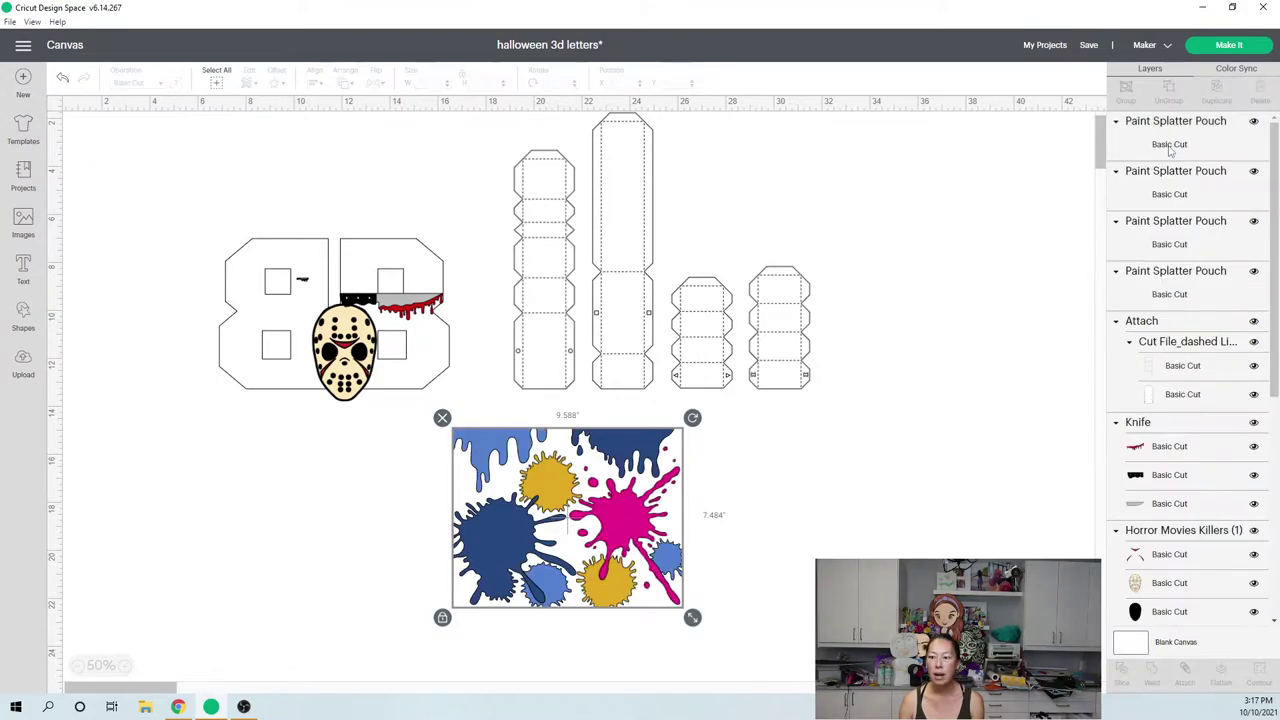
left_click(1170, 148)
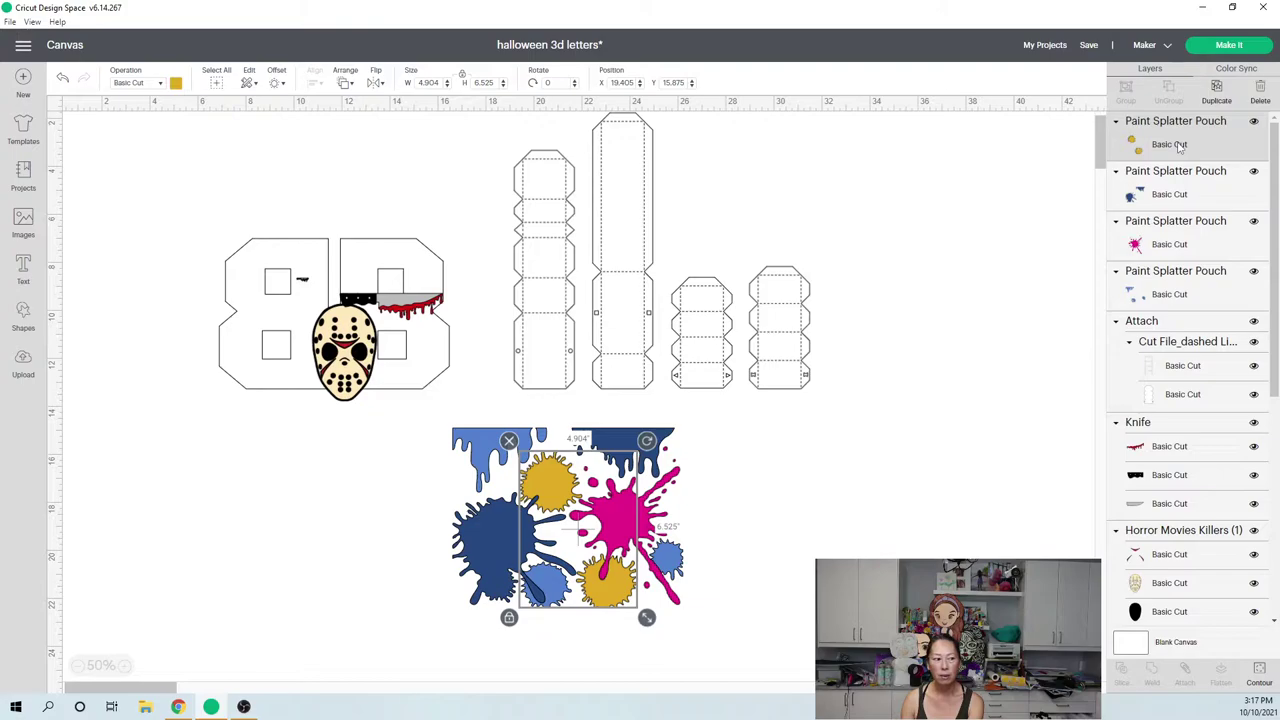
key("Delete")
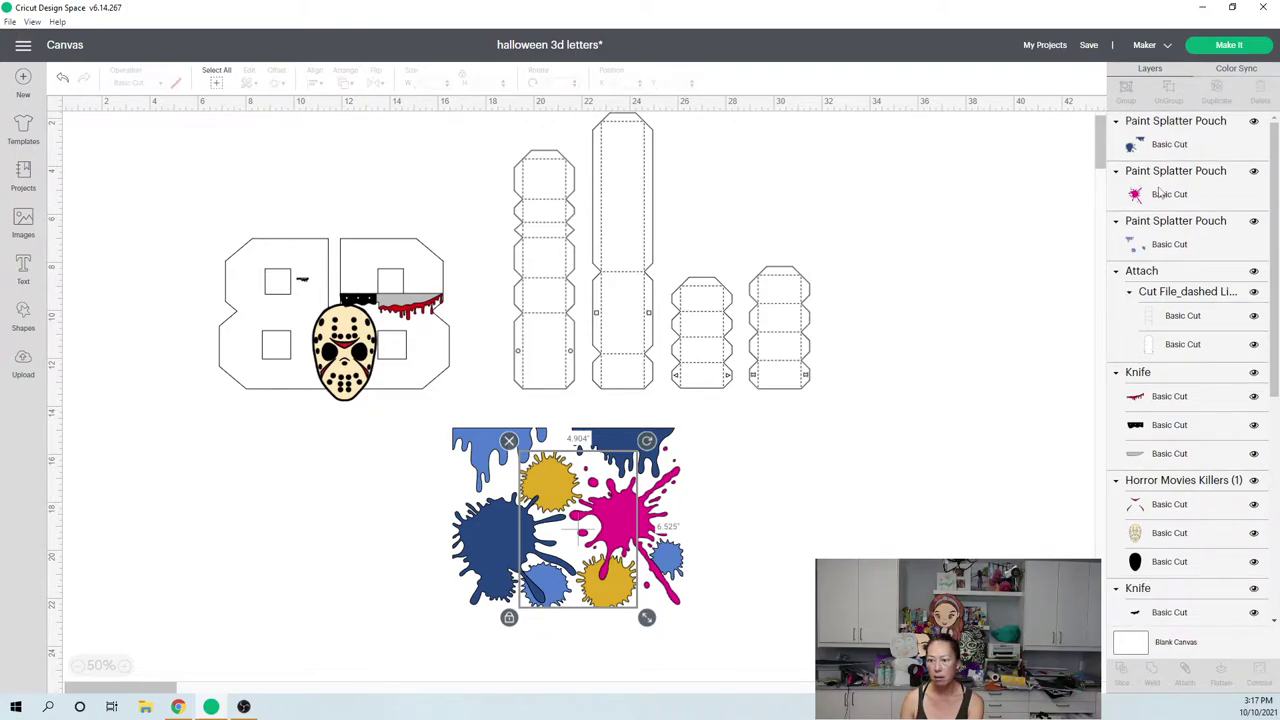
left_click(1160, 193)
key("Delete")
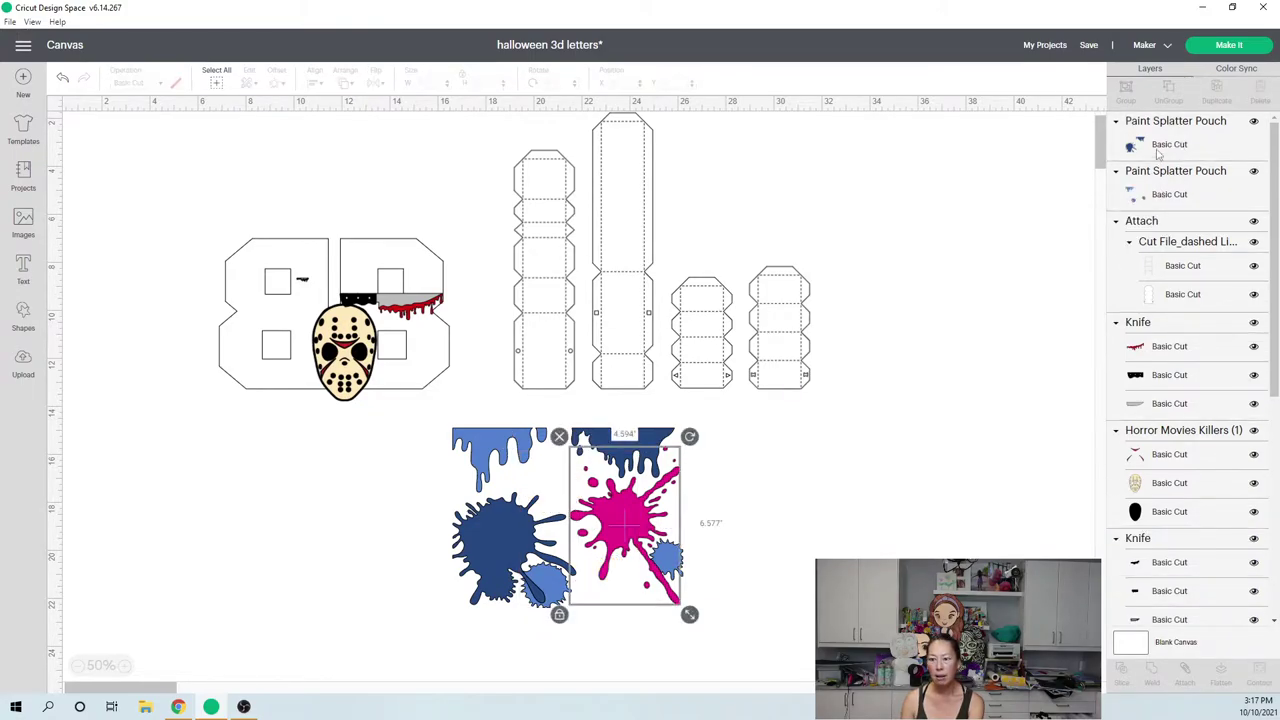
left_click(1160, 146)
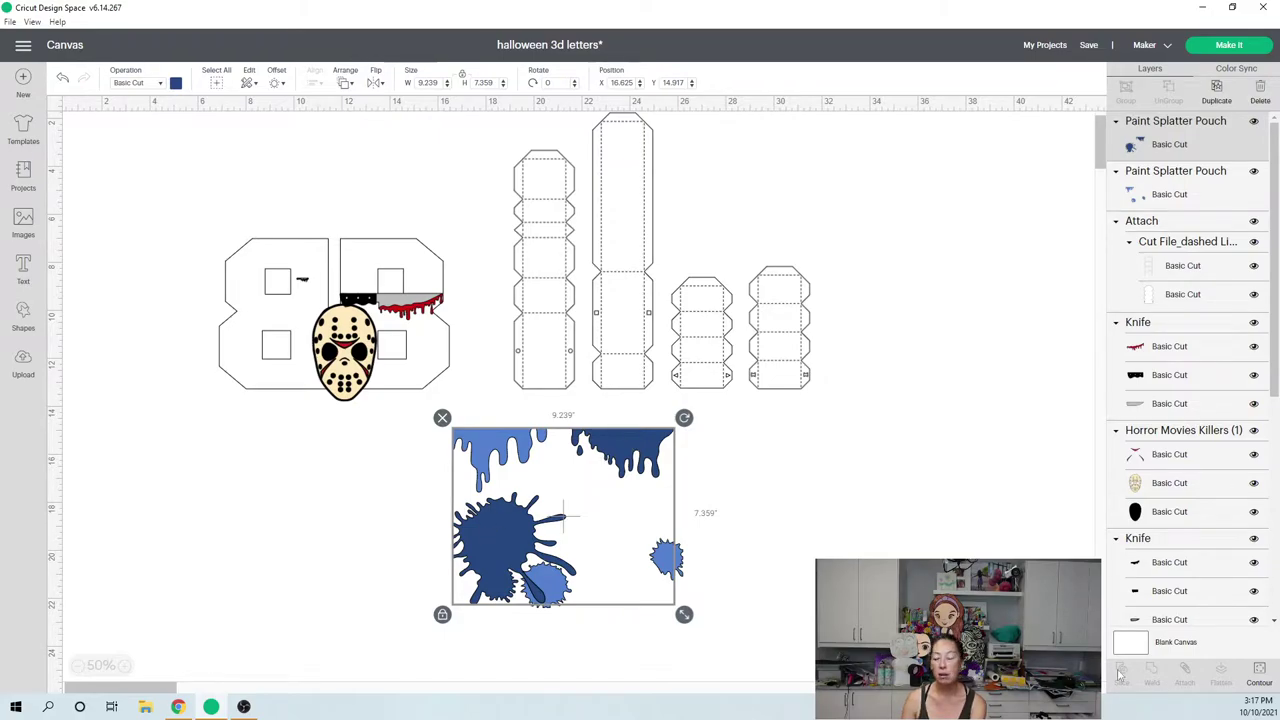
Hide the large dark blue splatter with Contour and move the remaining drip pieces right
left_click(1258, 677)
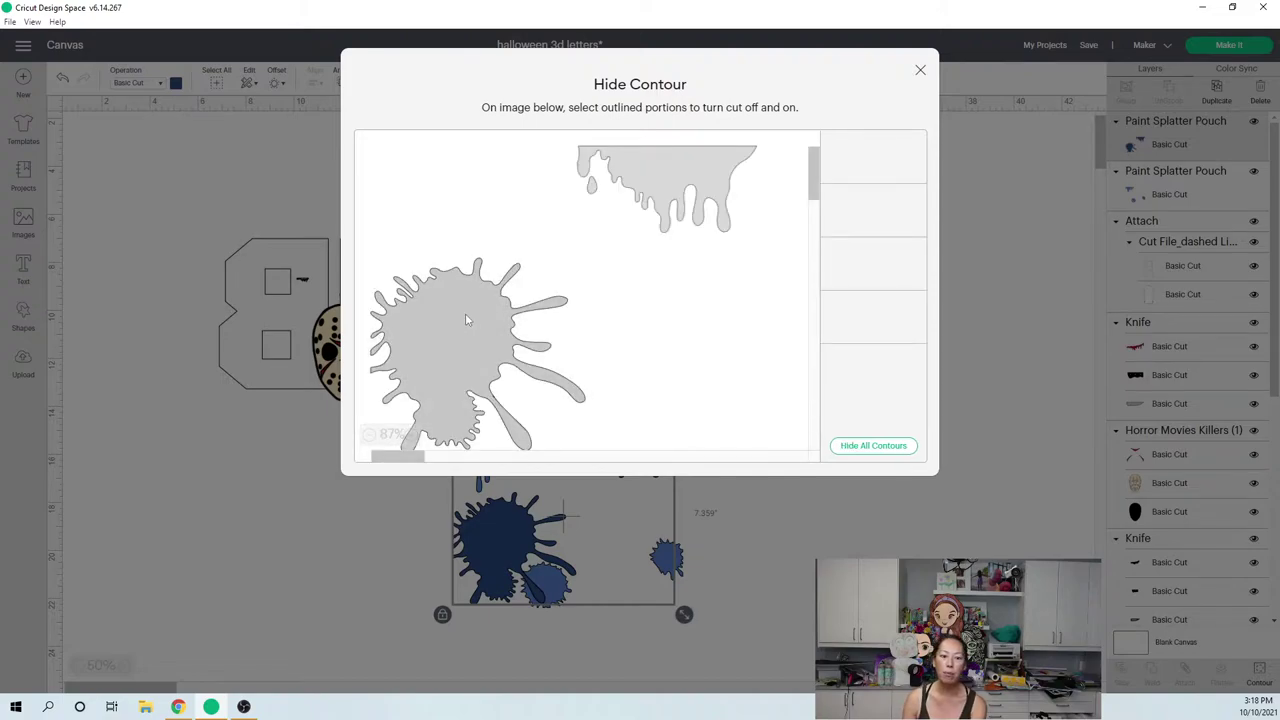
left_click(465, 313)
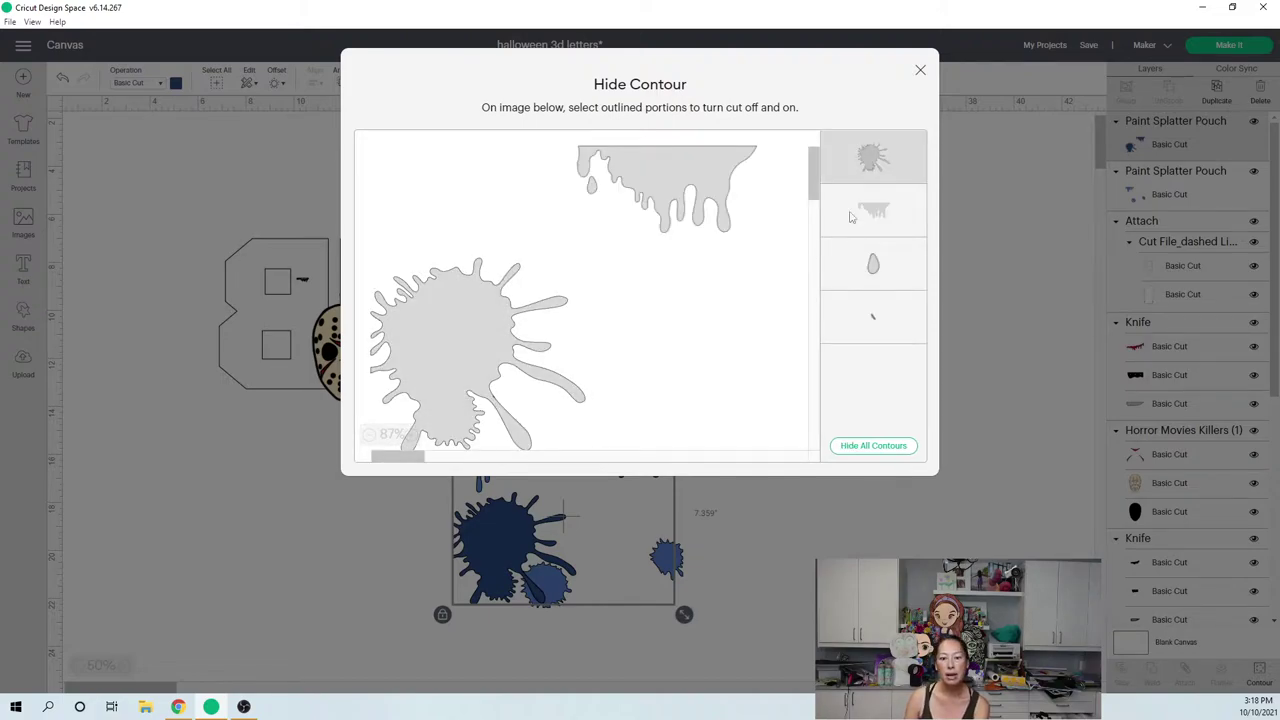
left_click(920, 75)
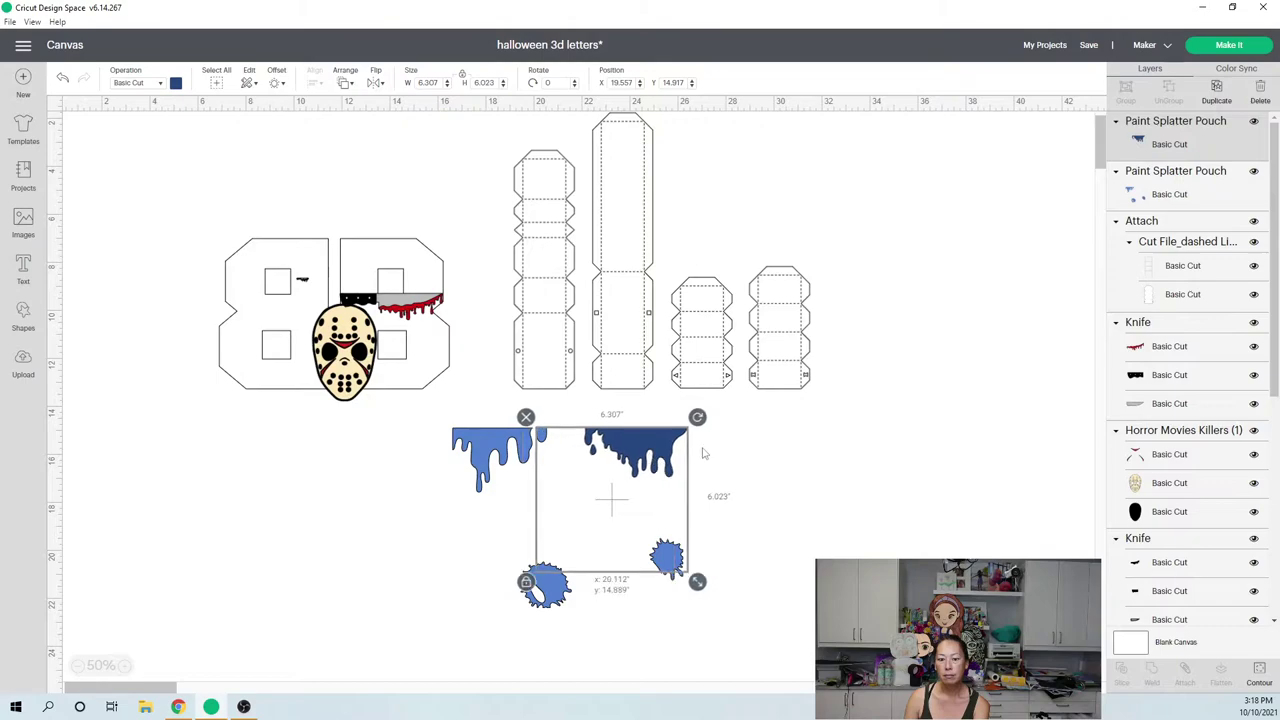
left_click_drag(712, 453, 942, 418)
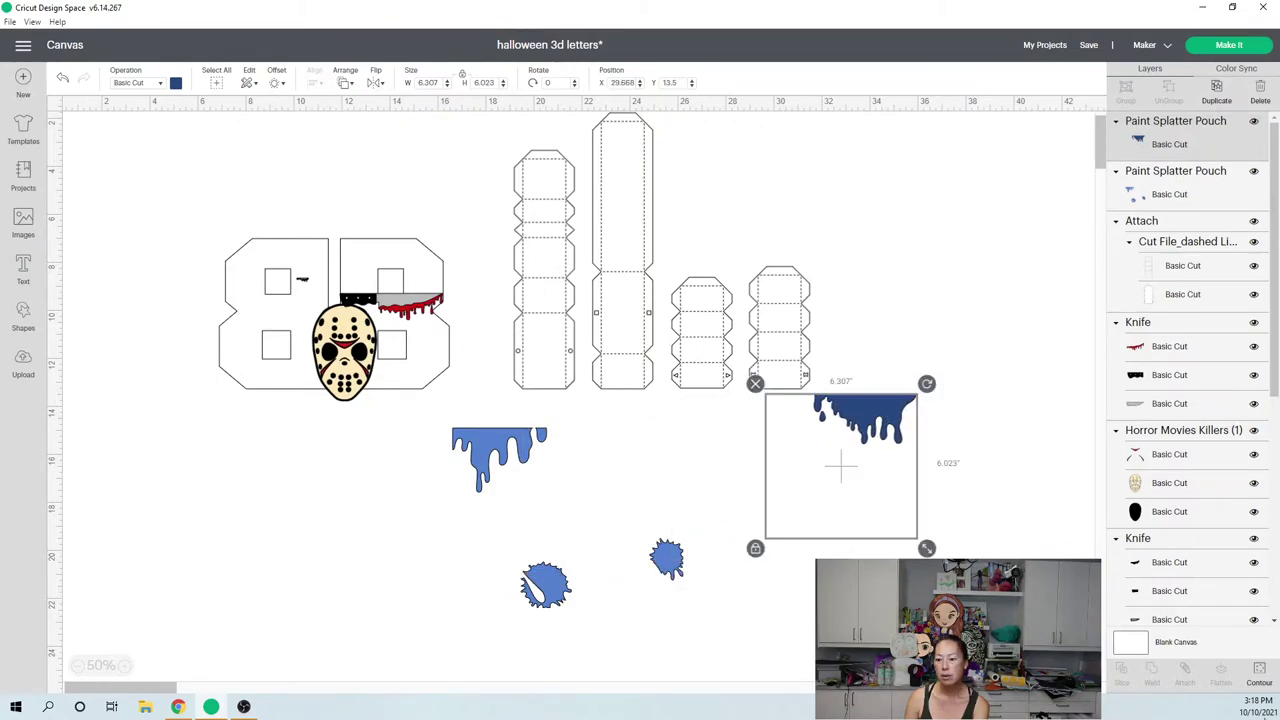
Hide the tiny fourth contour piece and move the dark blue drip onto the B
left_click(1260, 672)
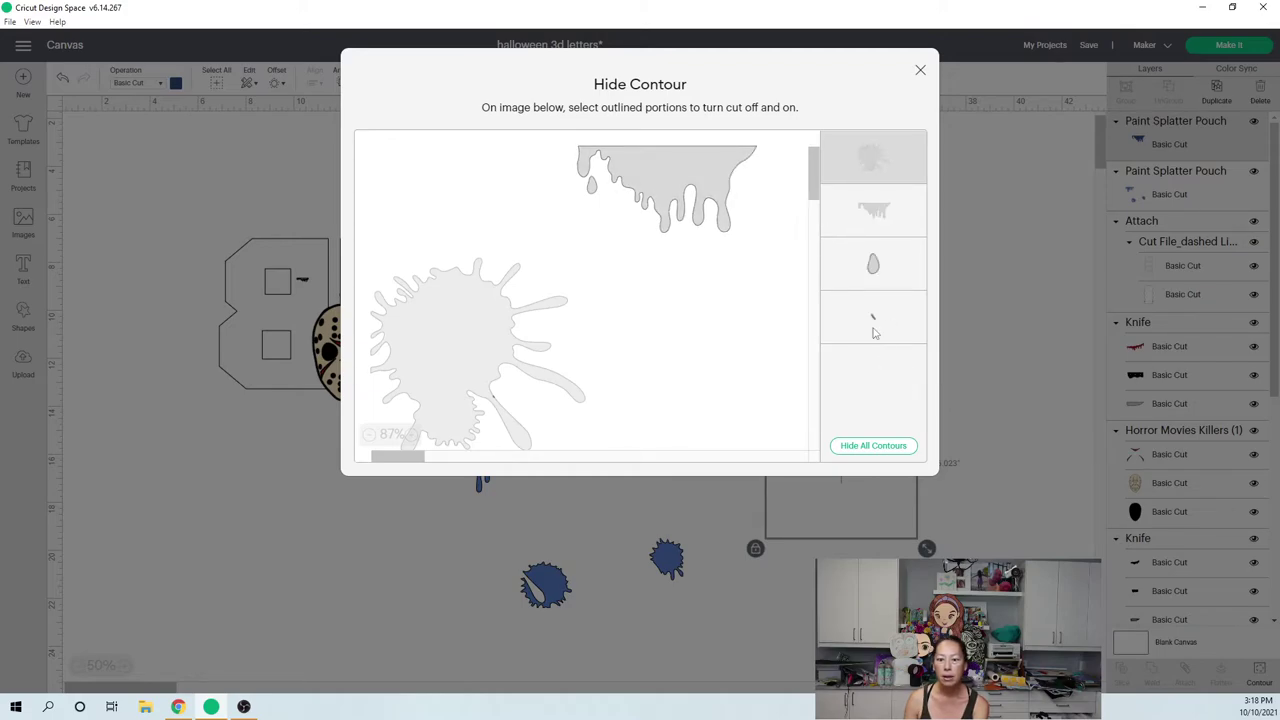
left_click(873, 318)
left_click(921, 73)
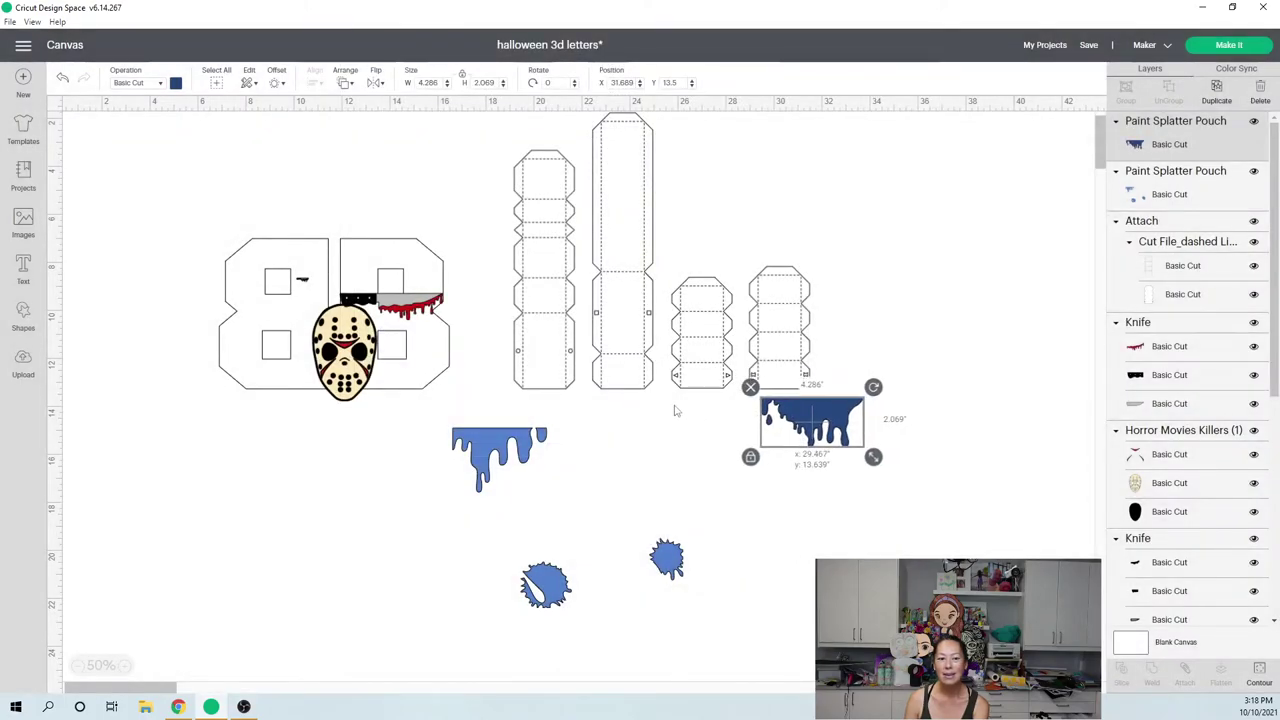
left_click_drag(652, 408, 396, 372)
Hide both splatter contours of the light blue splatter group
left_click(534, 477)
left_click(477, 427)
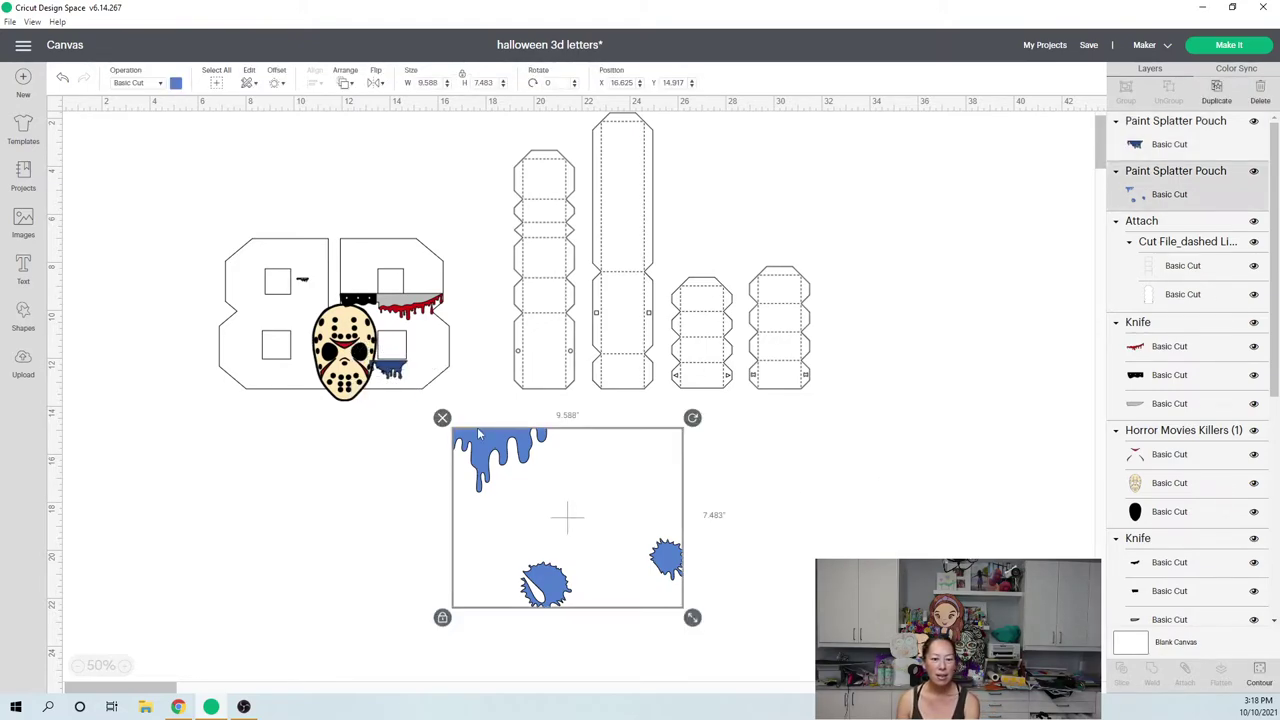
left_click(1259, 669)
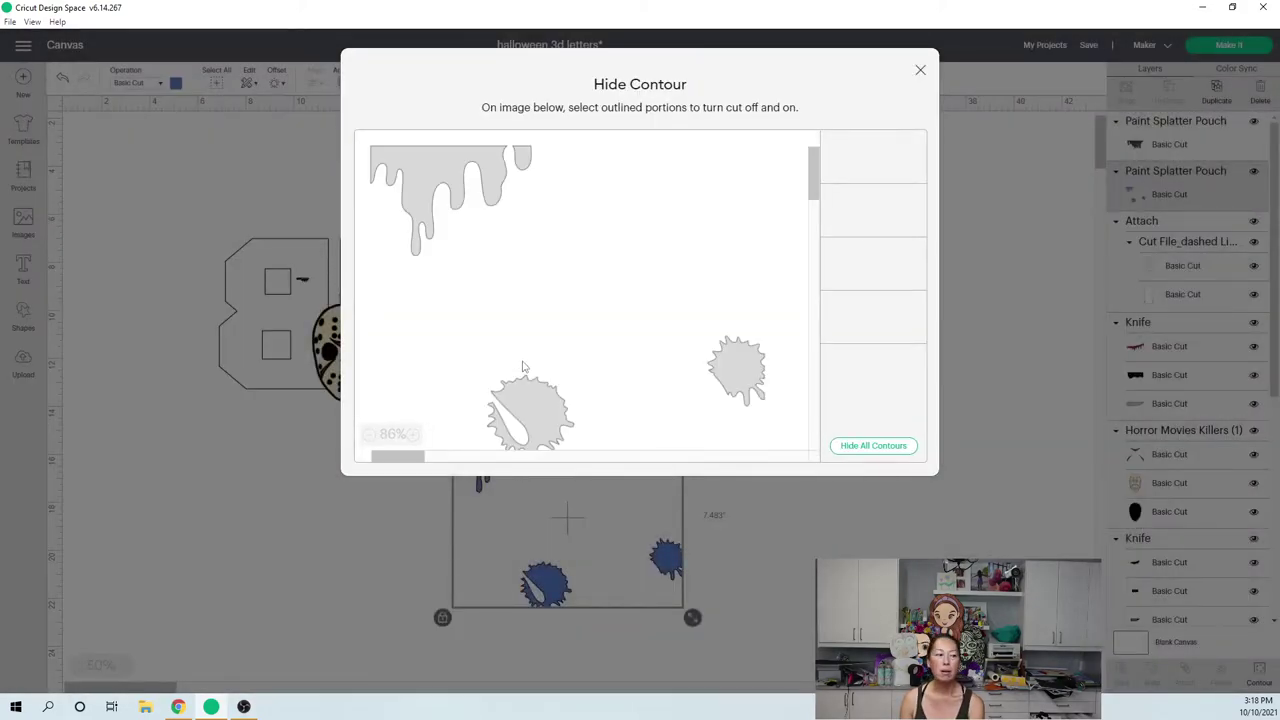
left_click(535, 411)
left_click(726, 380)
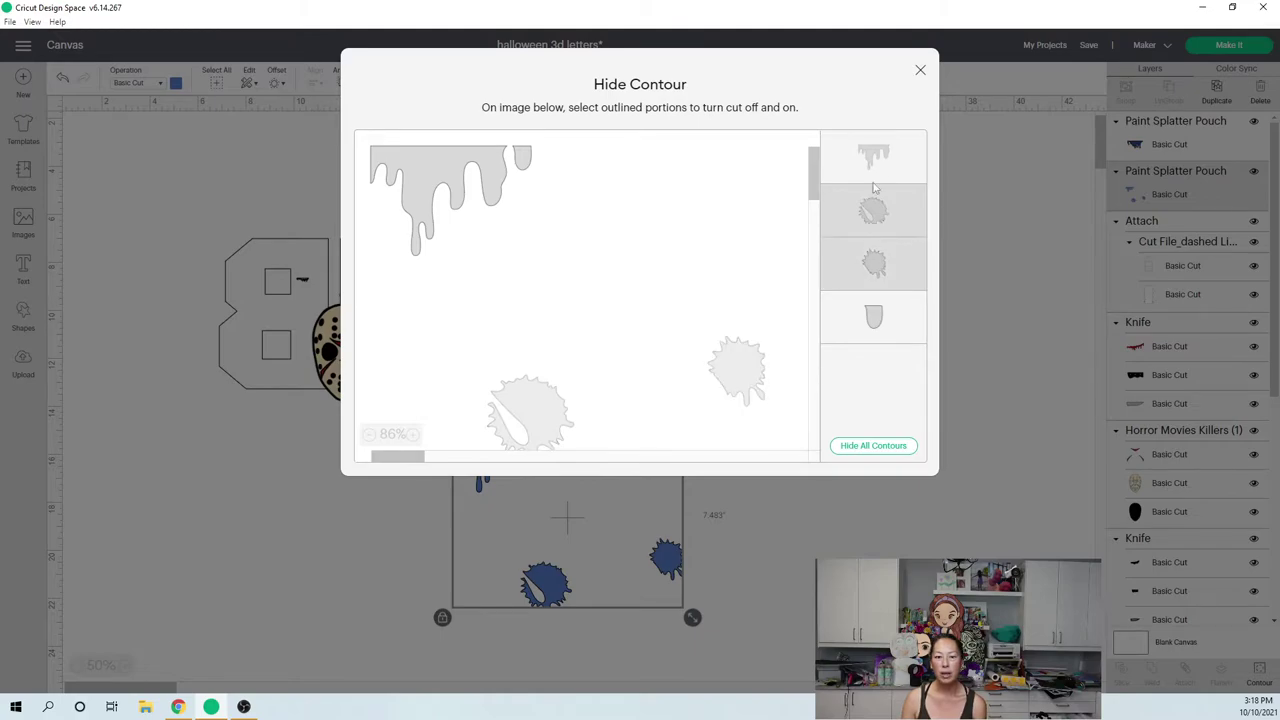
left_click(921, 74)
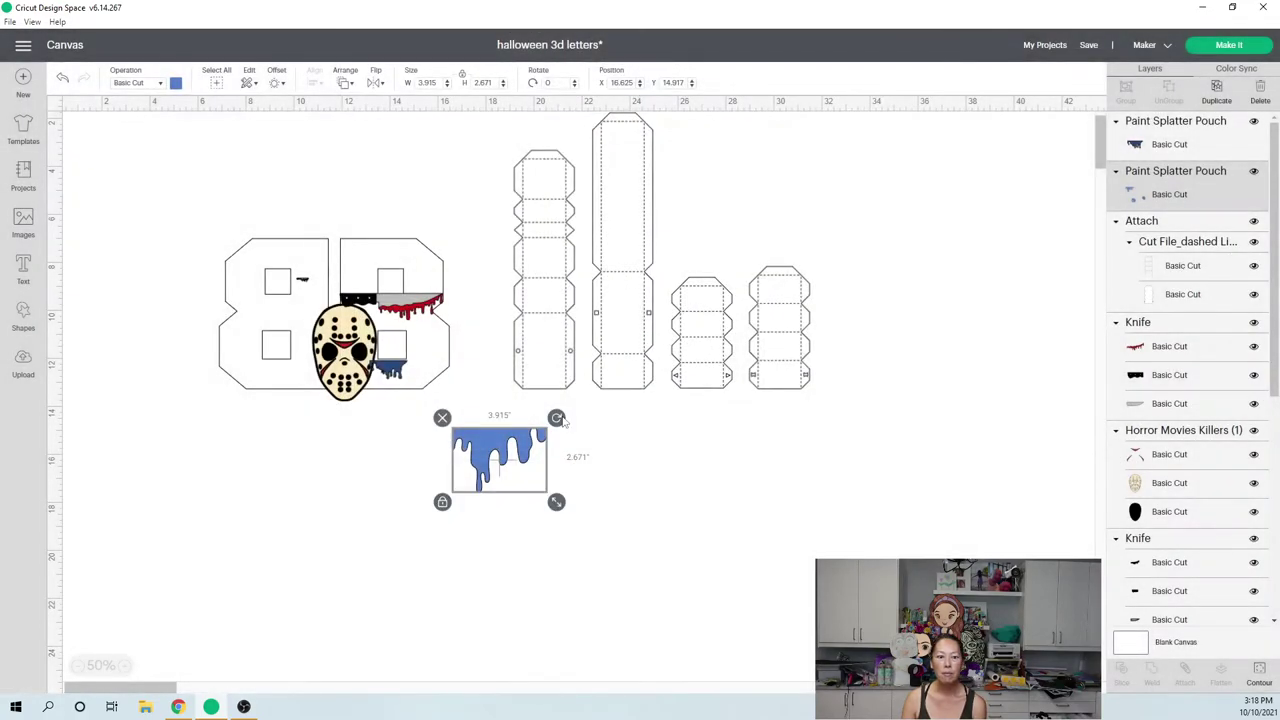
Move the blue drip onto the top-right of the 8 and shrink it to 2.443 in wide
left_click_drag(519, 444, 403, 258)
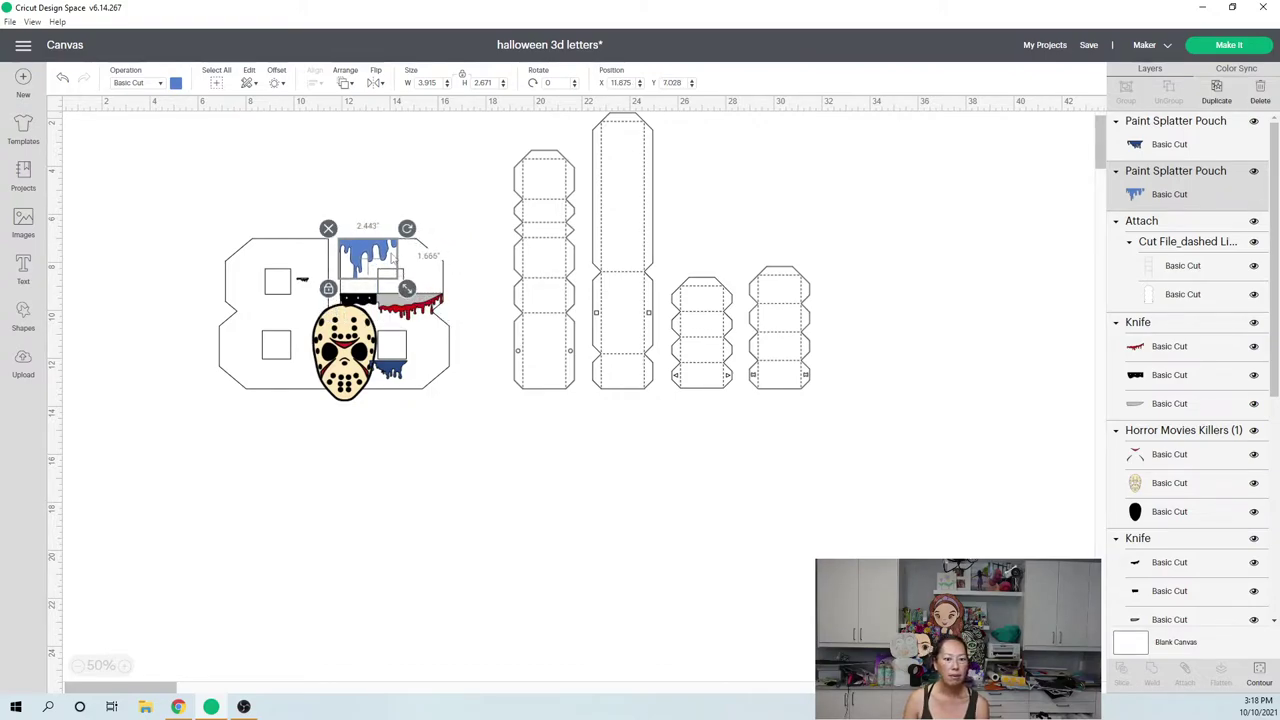
left_click_drag(386, 251, 386, 251)
left_click(386, 251)
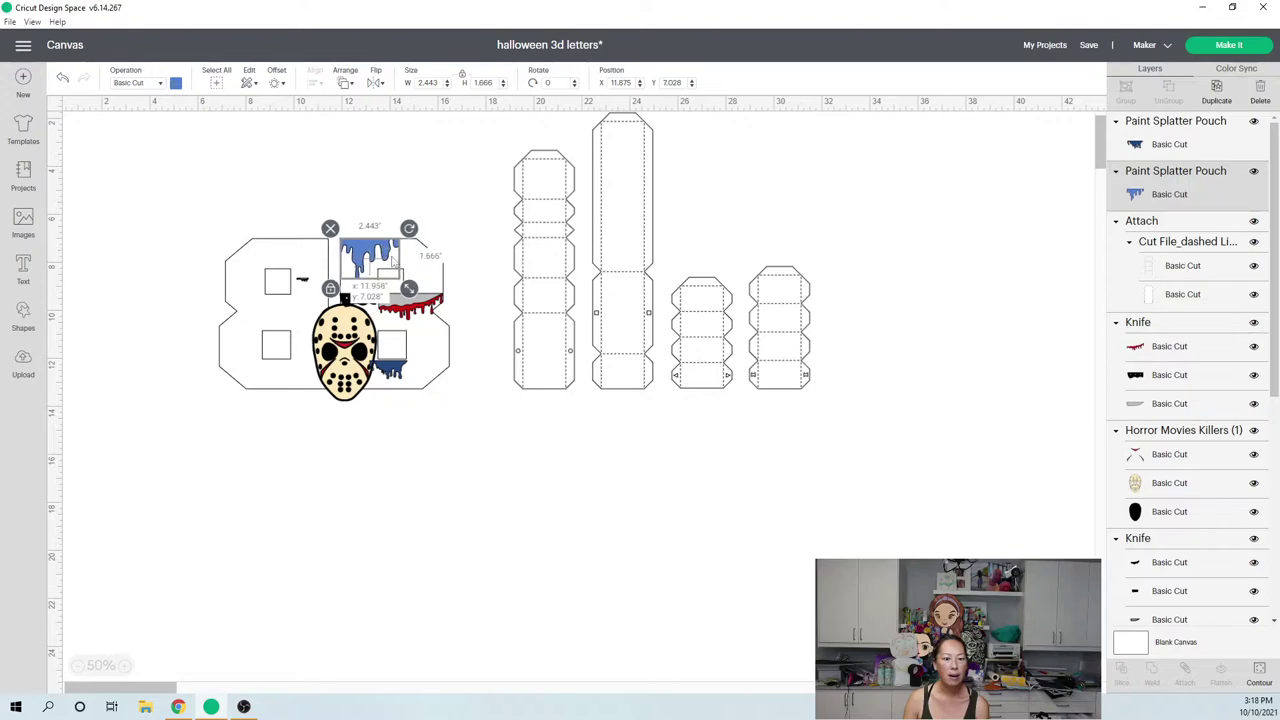
left_click(575, 524)
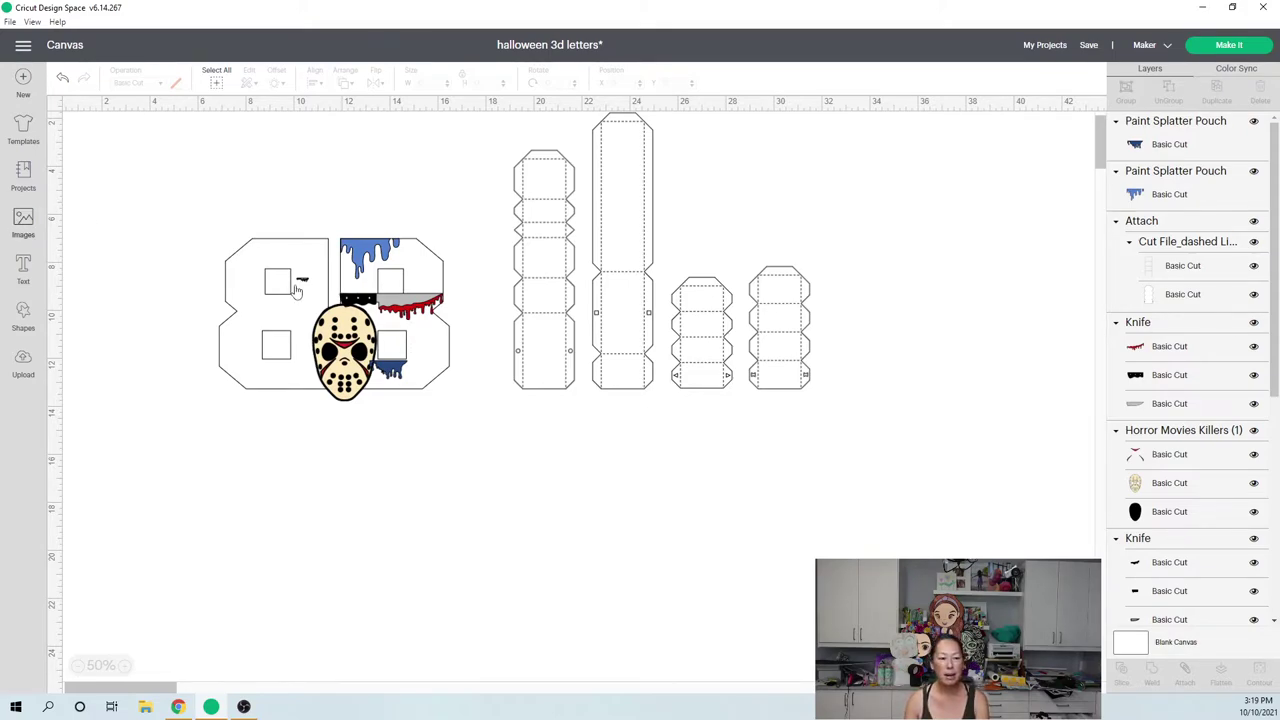
Search the image library for 'kn' and pick the bats image
left_click(24, 222)
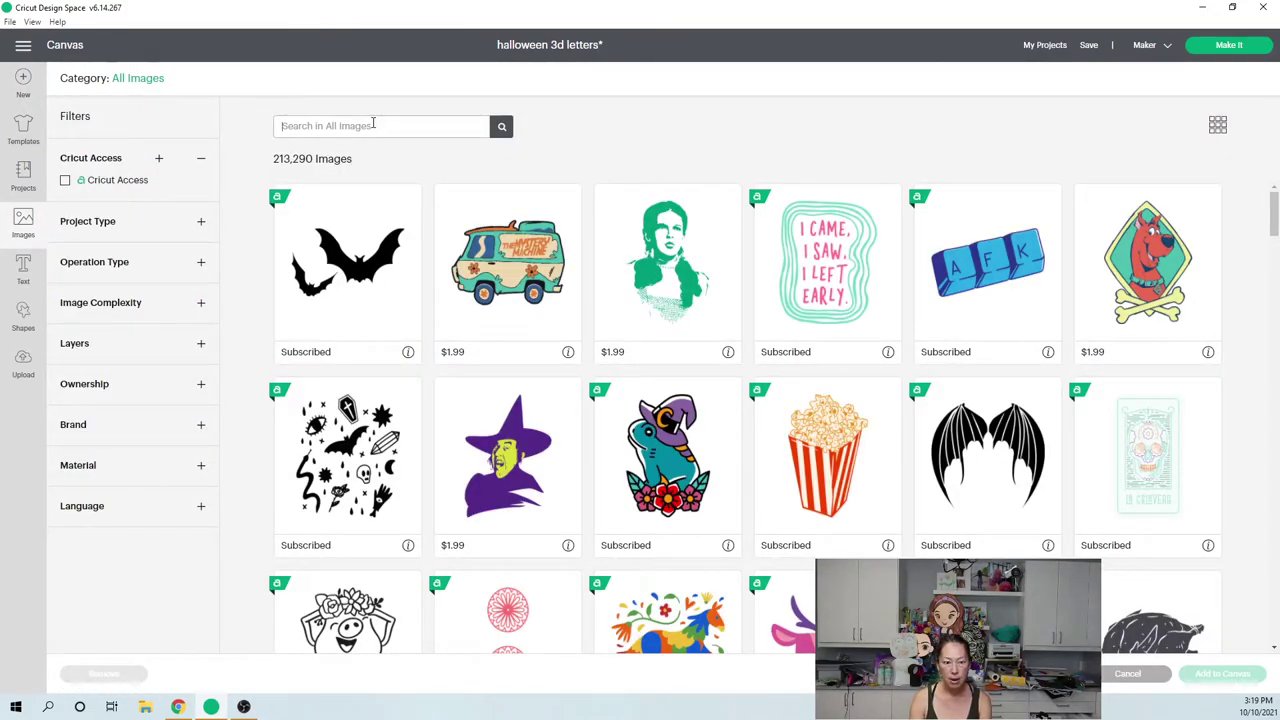
type("knife")
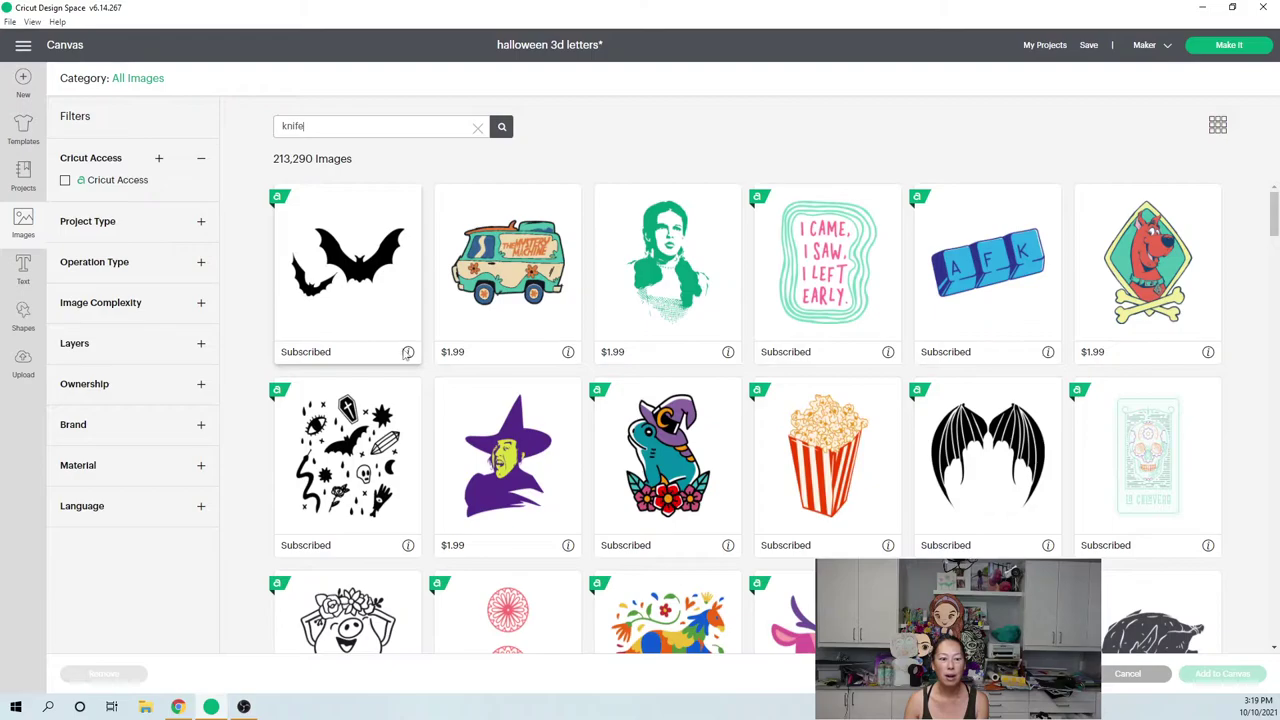
left_click(404, 316)
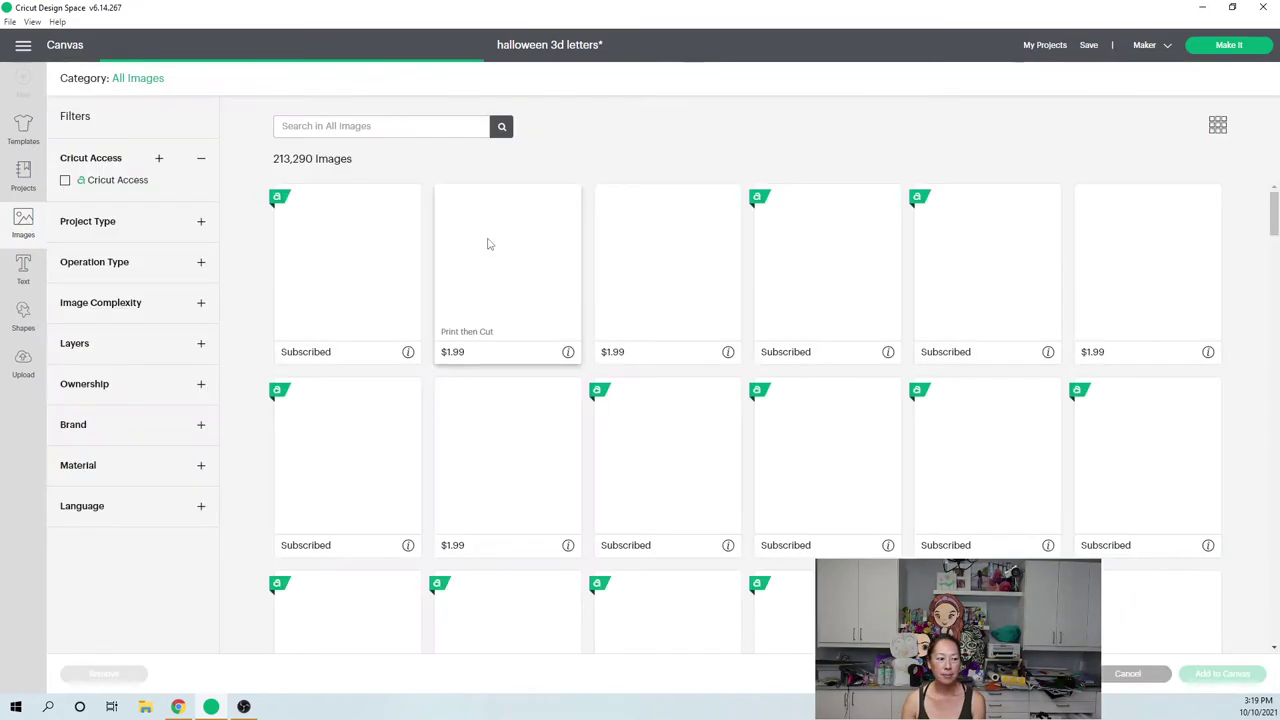
Search the image library for 'knife' and browse down through the results
left_click(363, 130)
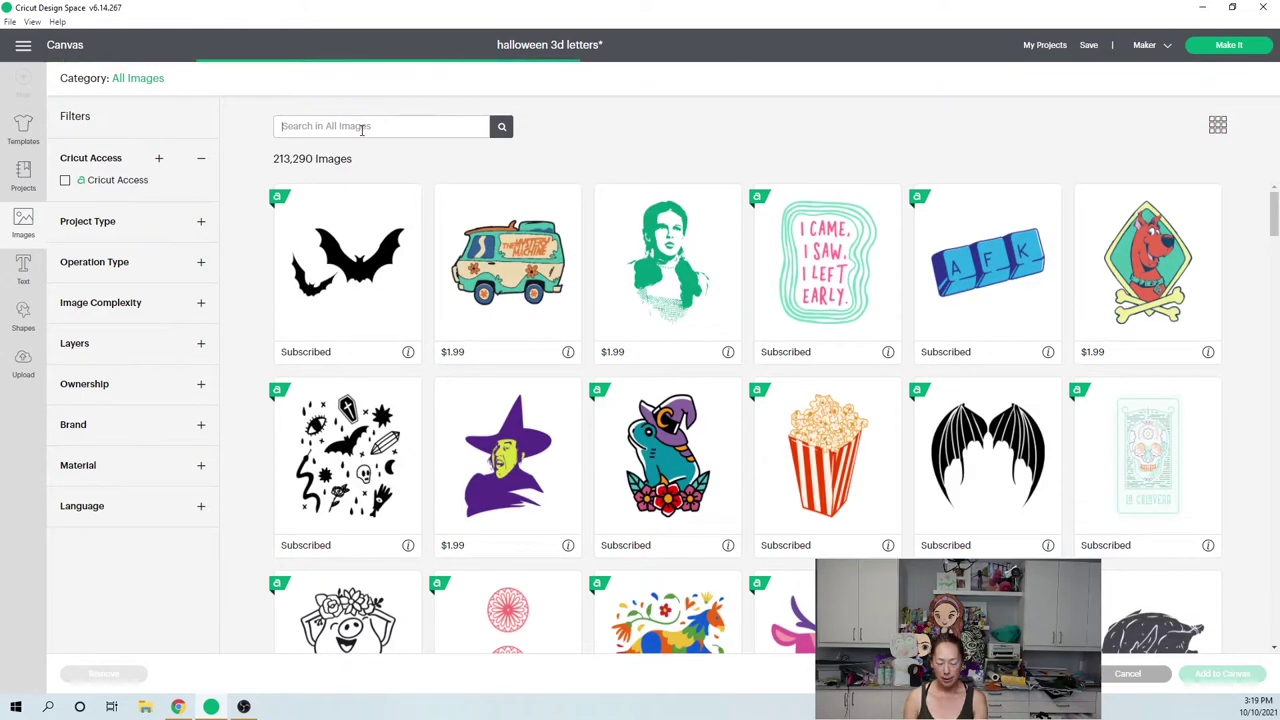
type("knife")
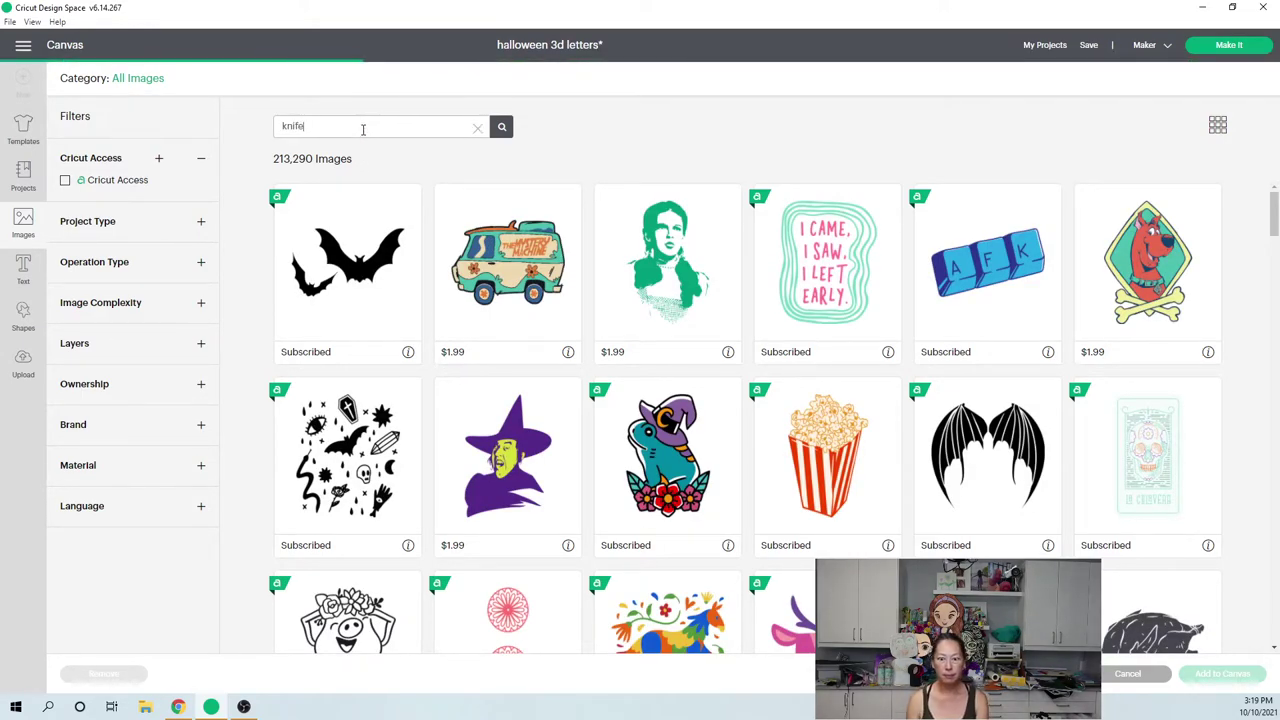
key("Return")
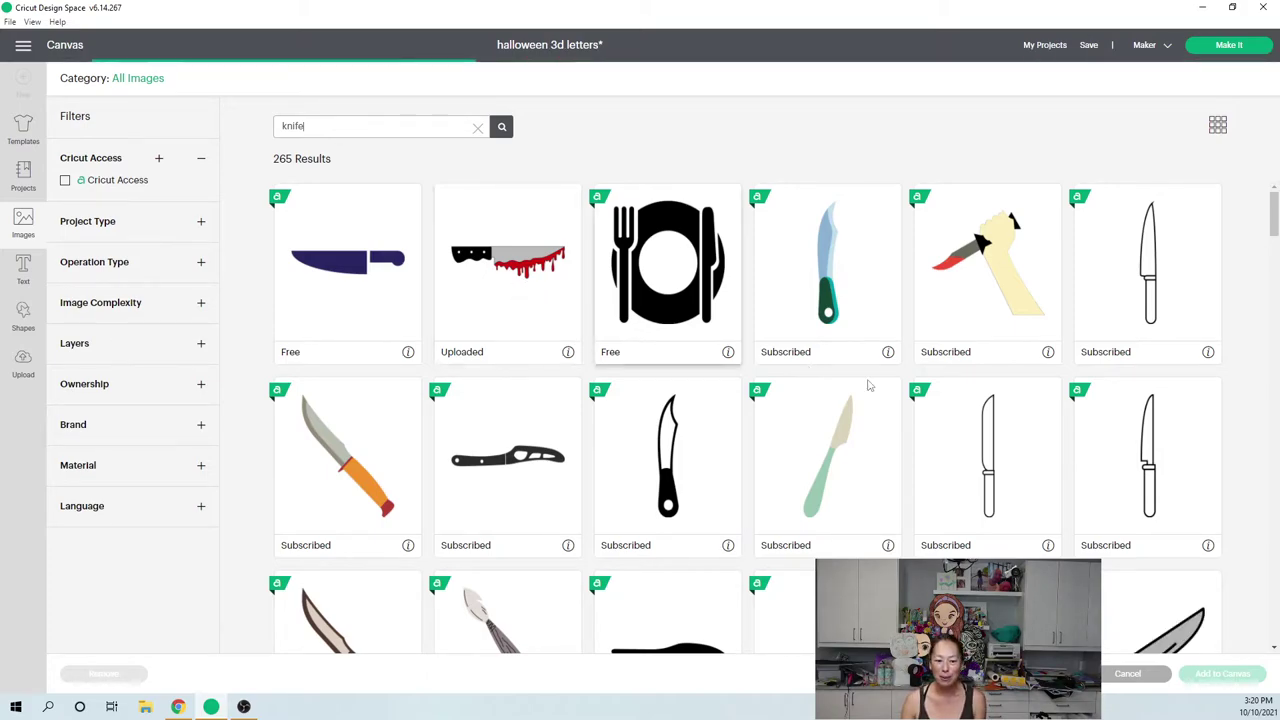
scroll(883, 390, "down", 5)
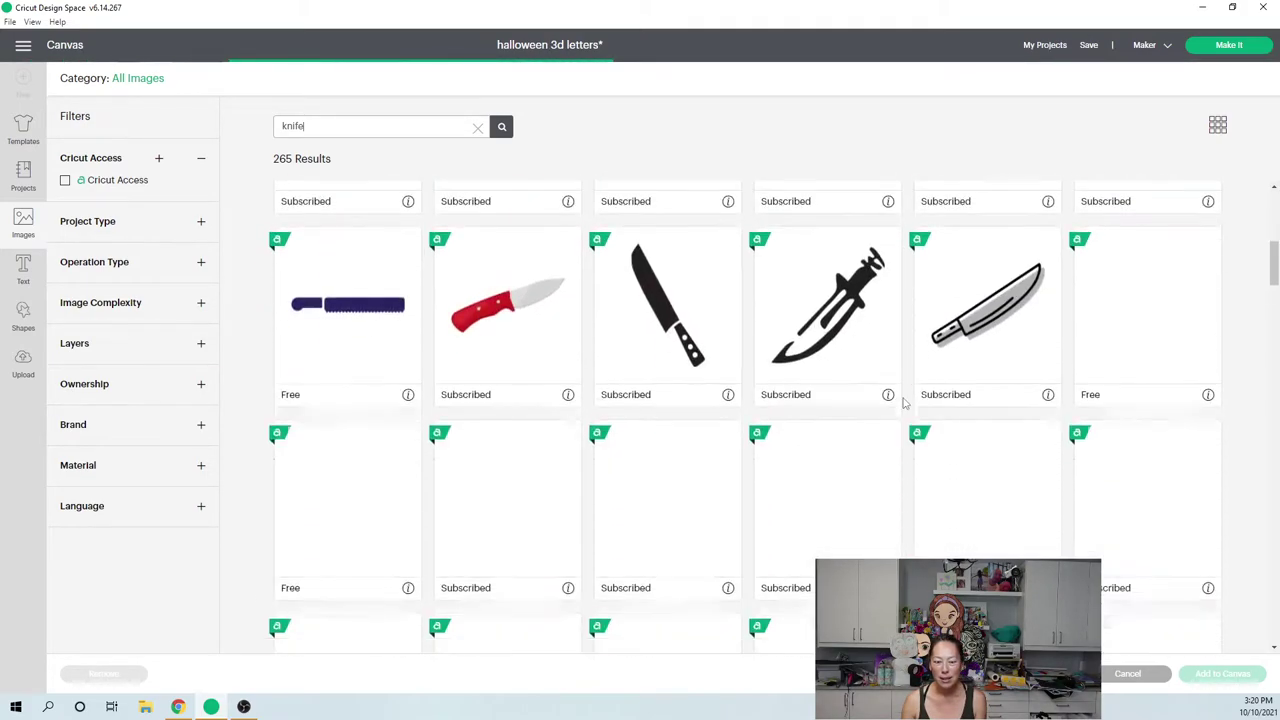
scroll(903, 403, "down", 1)
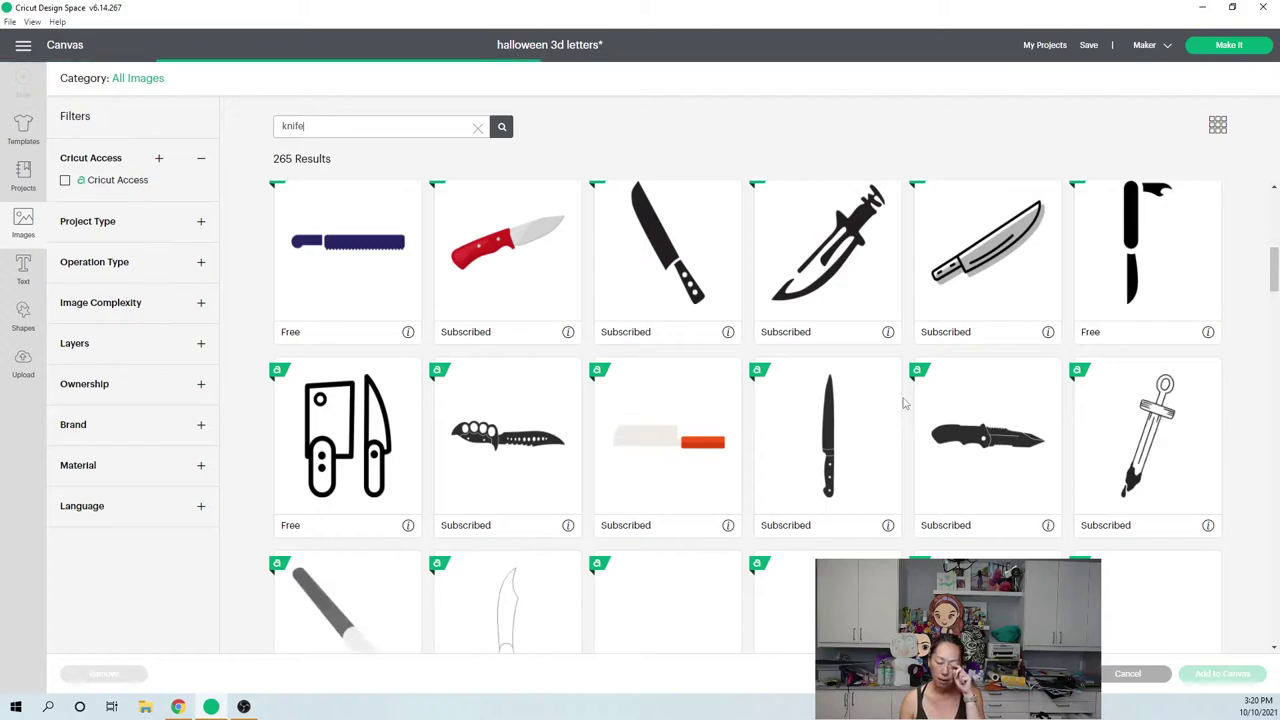
scroll(903, 403, "down", 3)
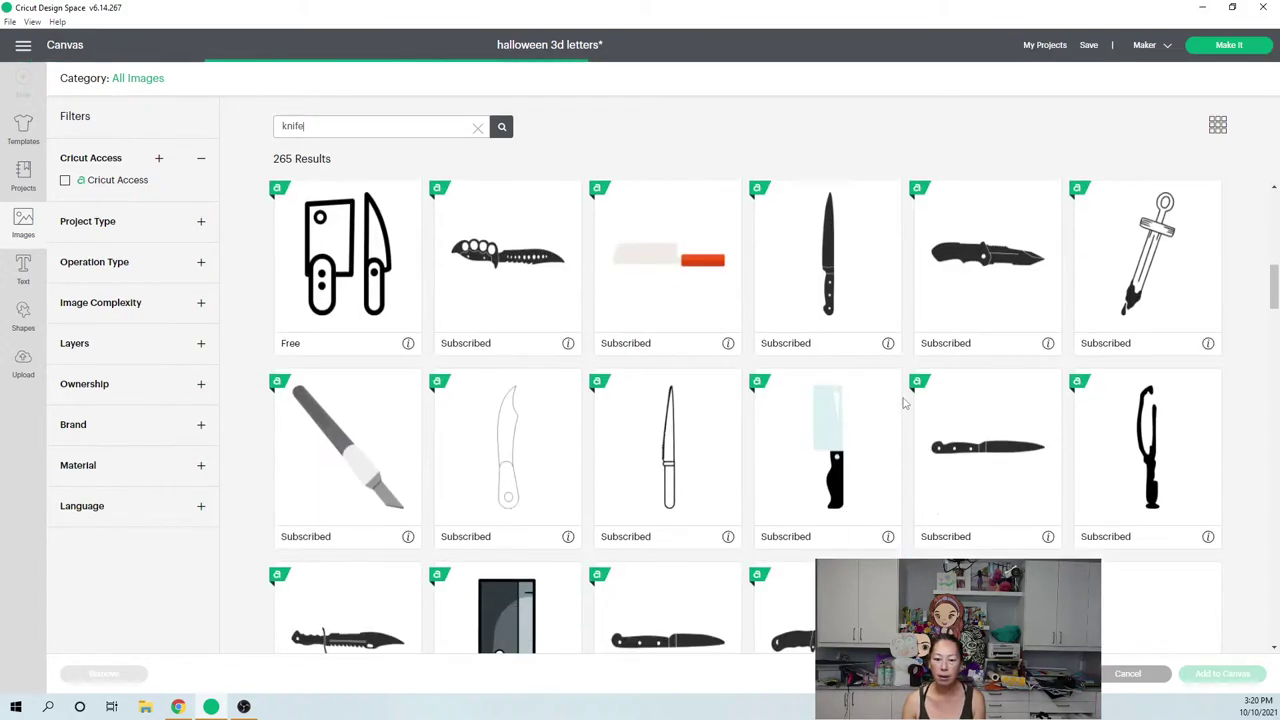
scroll(903, 403, "down", 4)
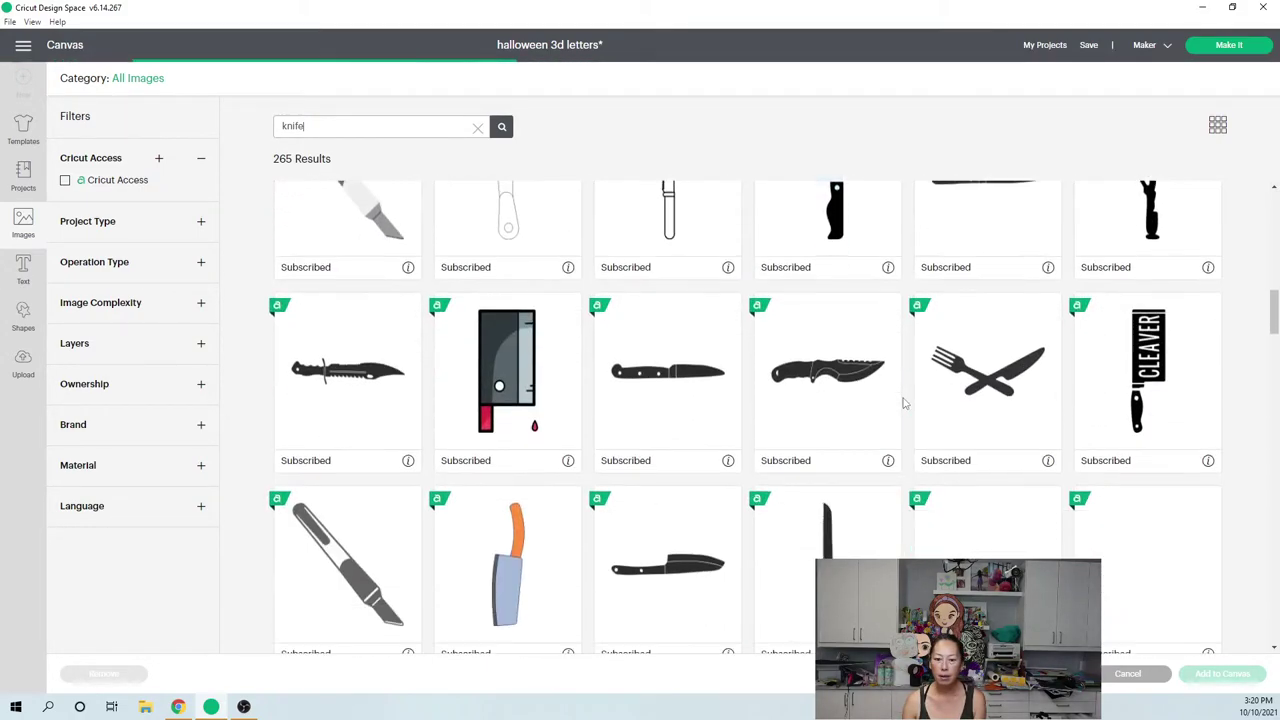
scroll(903, 403, "down", 3)
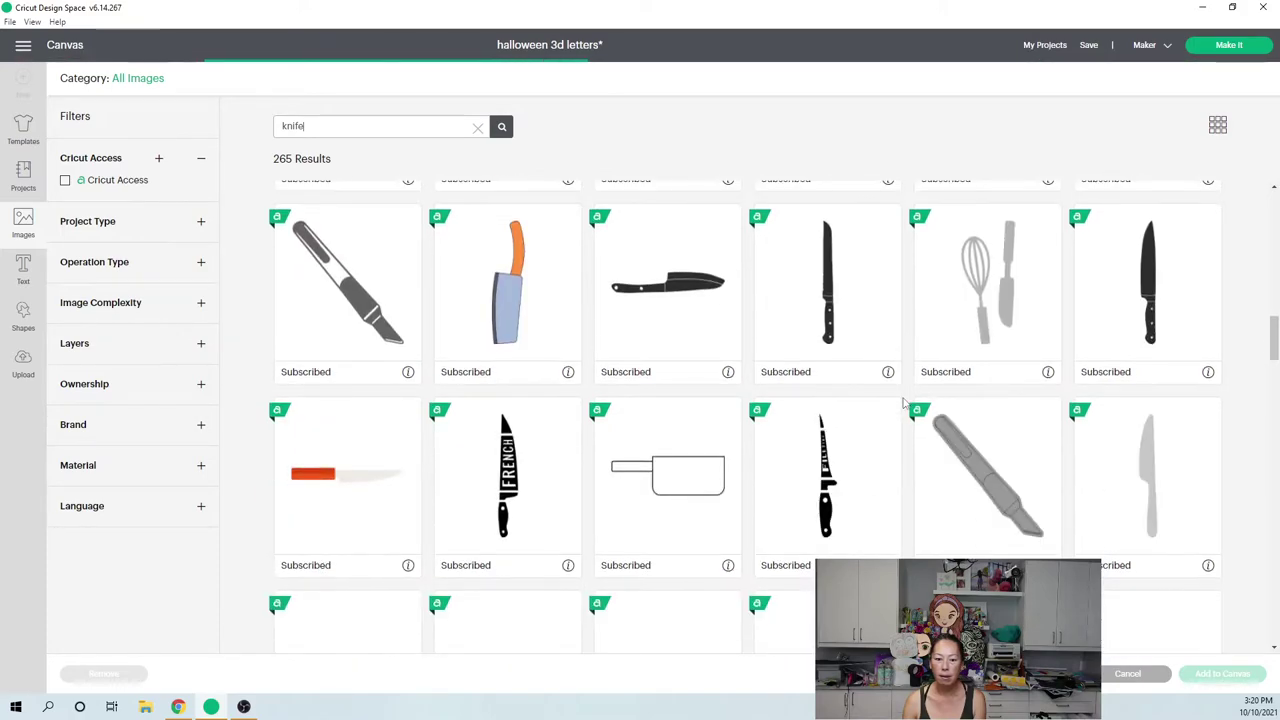
scroll(903, 403, "down", 4)
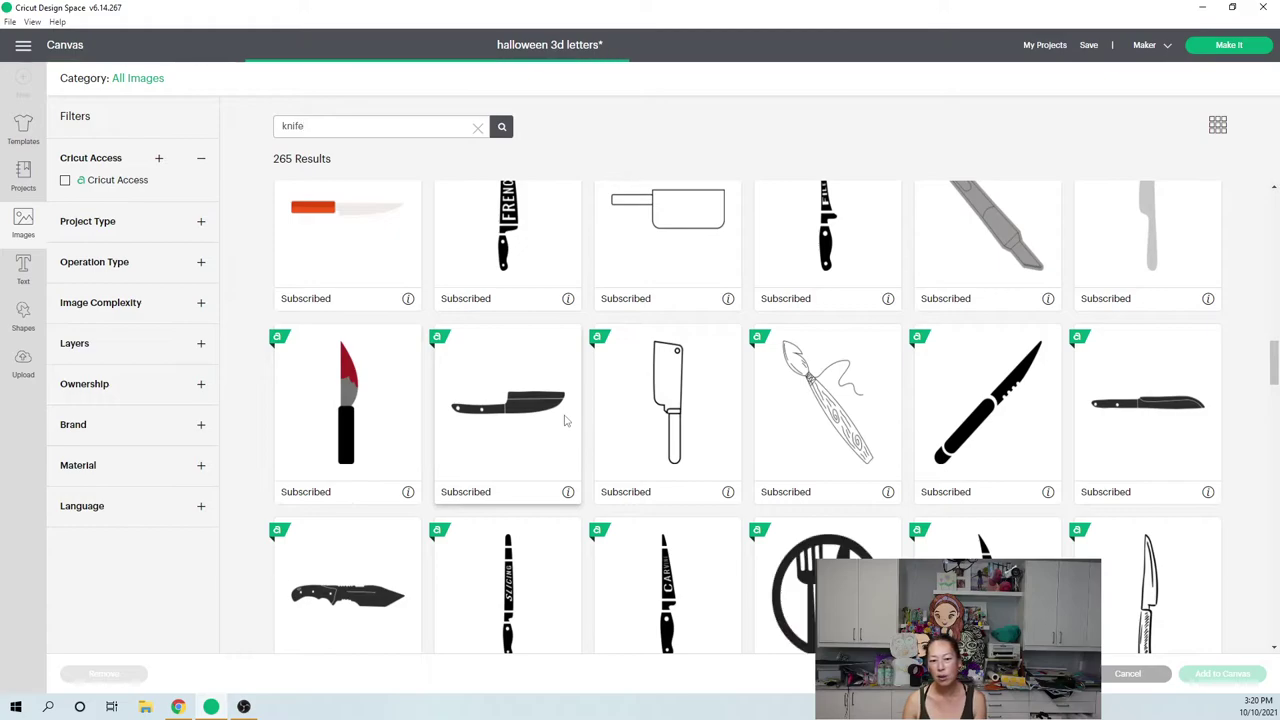
scroll(564, 419, "down", 4)
scroll(756, 484, "down", 1)
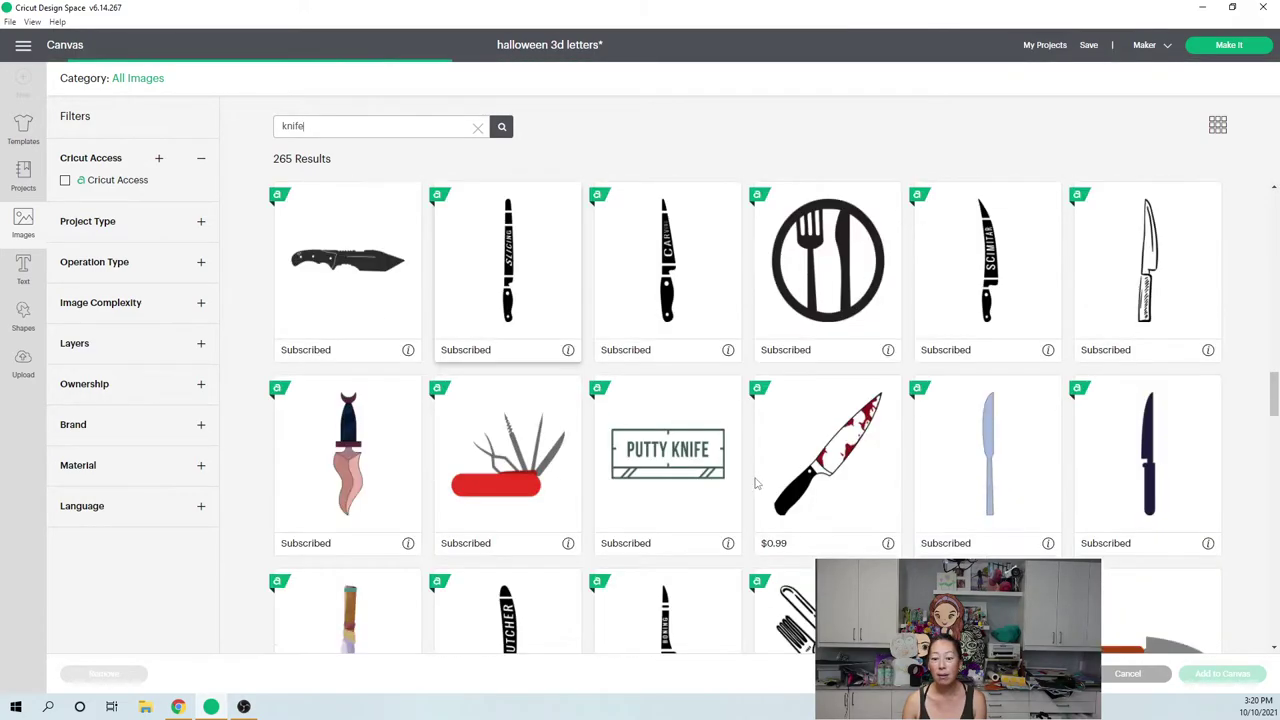
scroll(756, 484, "down", 1)
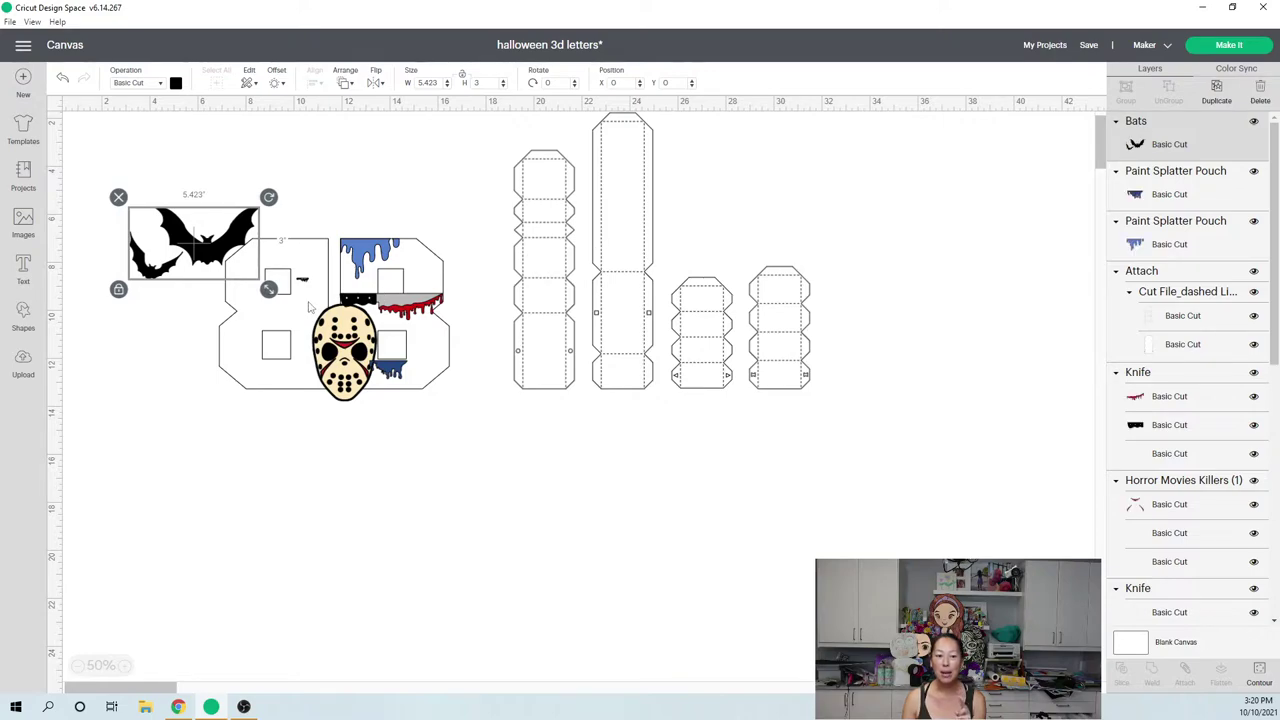
Move the bats image to the canvas bottom and the small knife below the letters
left_click_drag(208, 287, 283, 700)
left_click(561, 489)
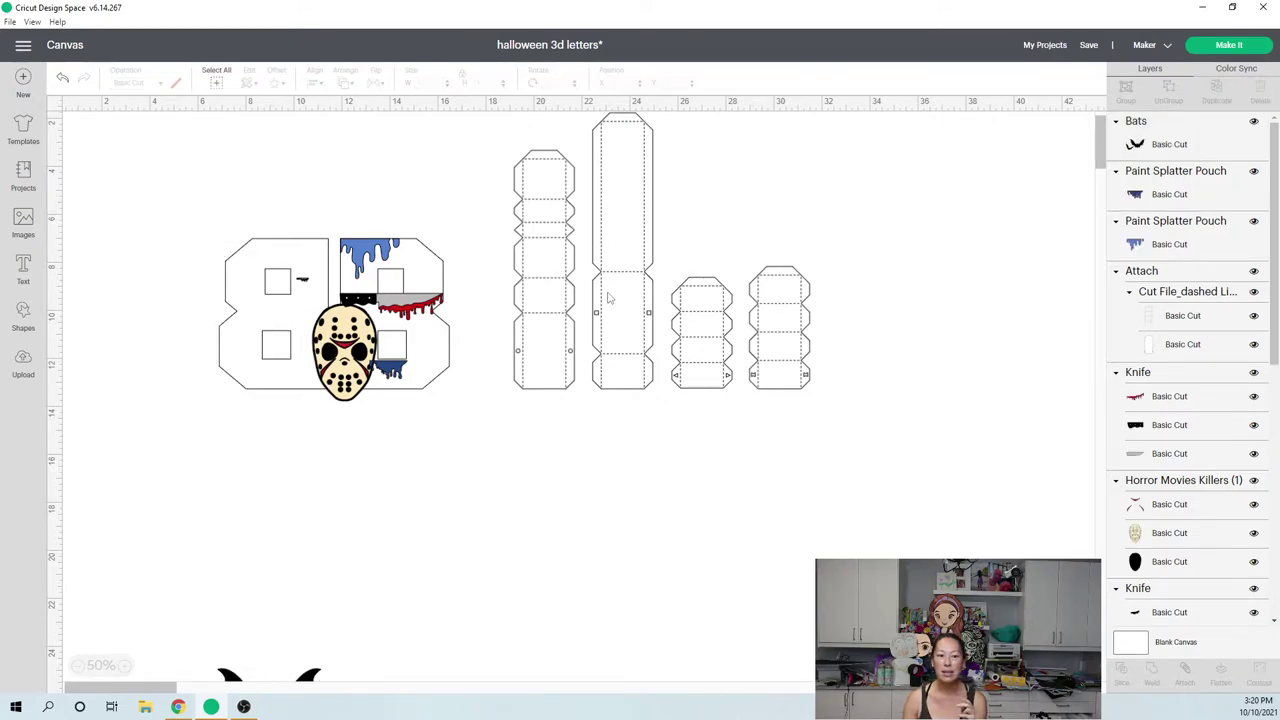
left_click(307, 287)
left_click_drag(307, 287, 736, 545)
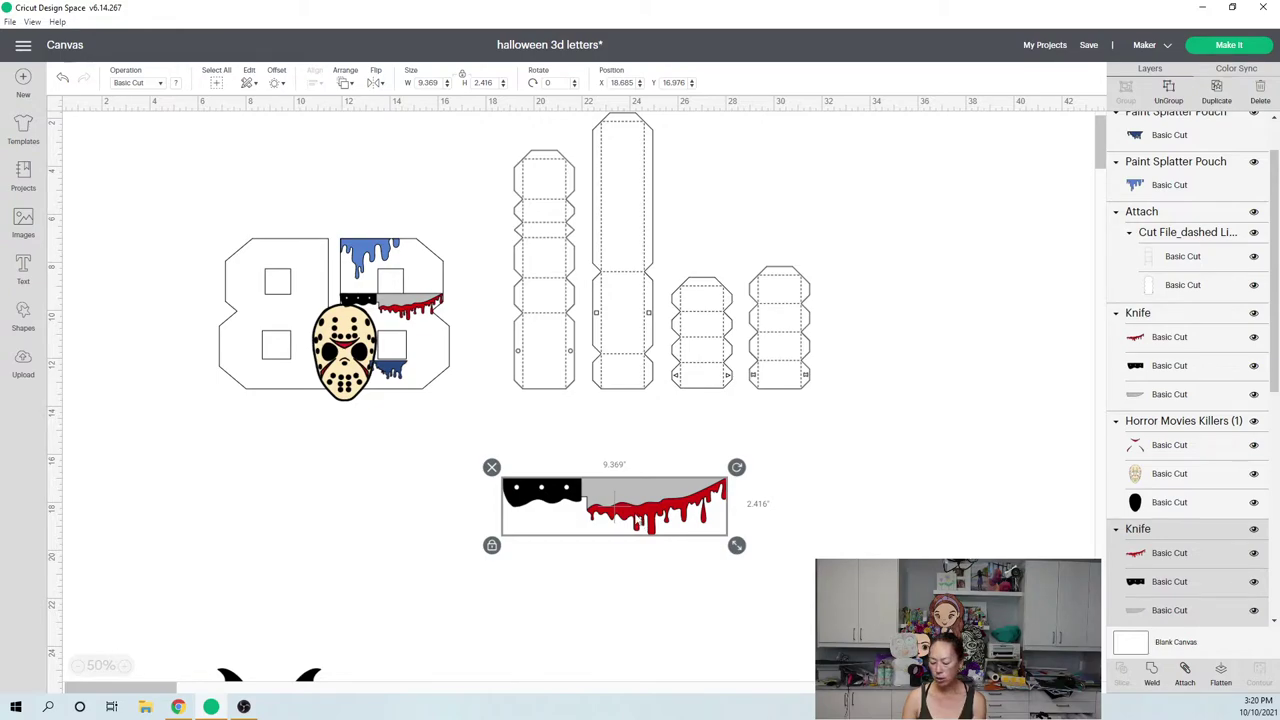
left_click(660, 214)
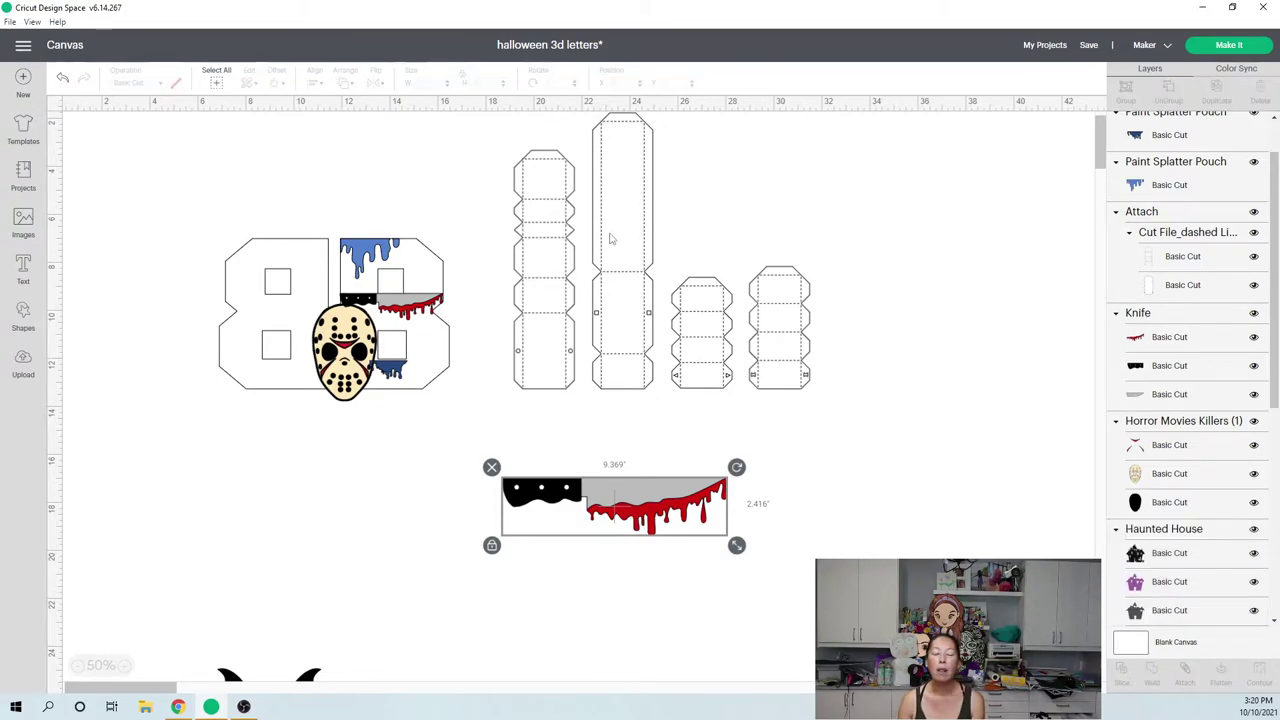
Attach the two tall dashed box templates' layers, then marquee-select the 8 designs and templates
left_click(550, 205)
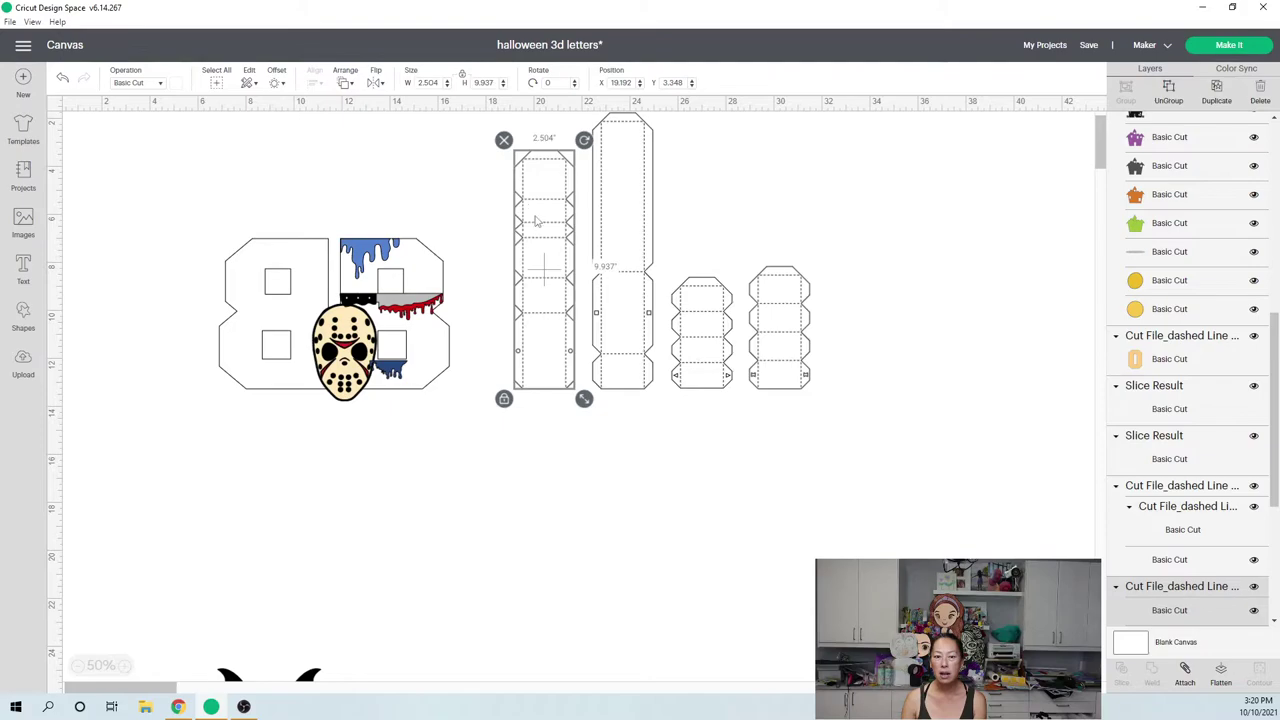
left_click(1184, 670)
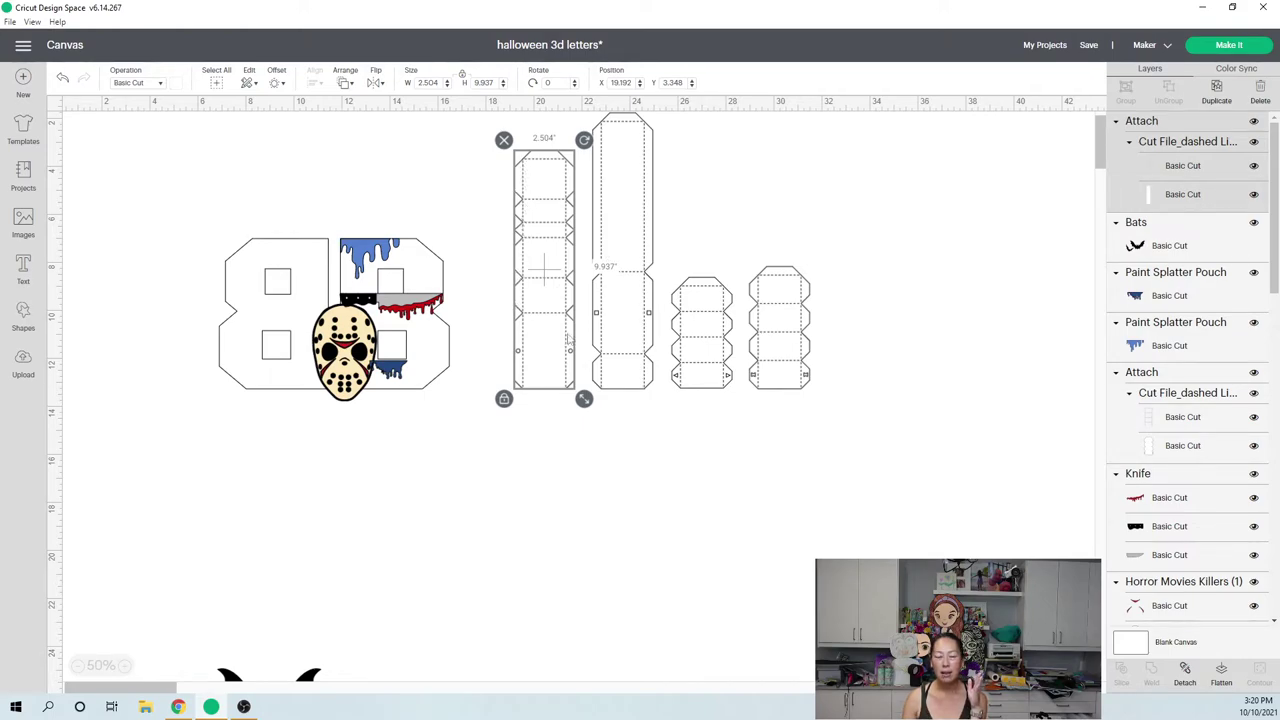
left_click(636, 276)
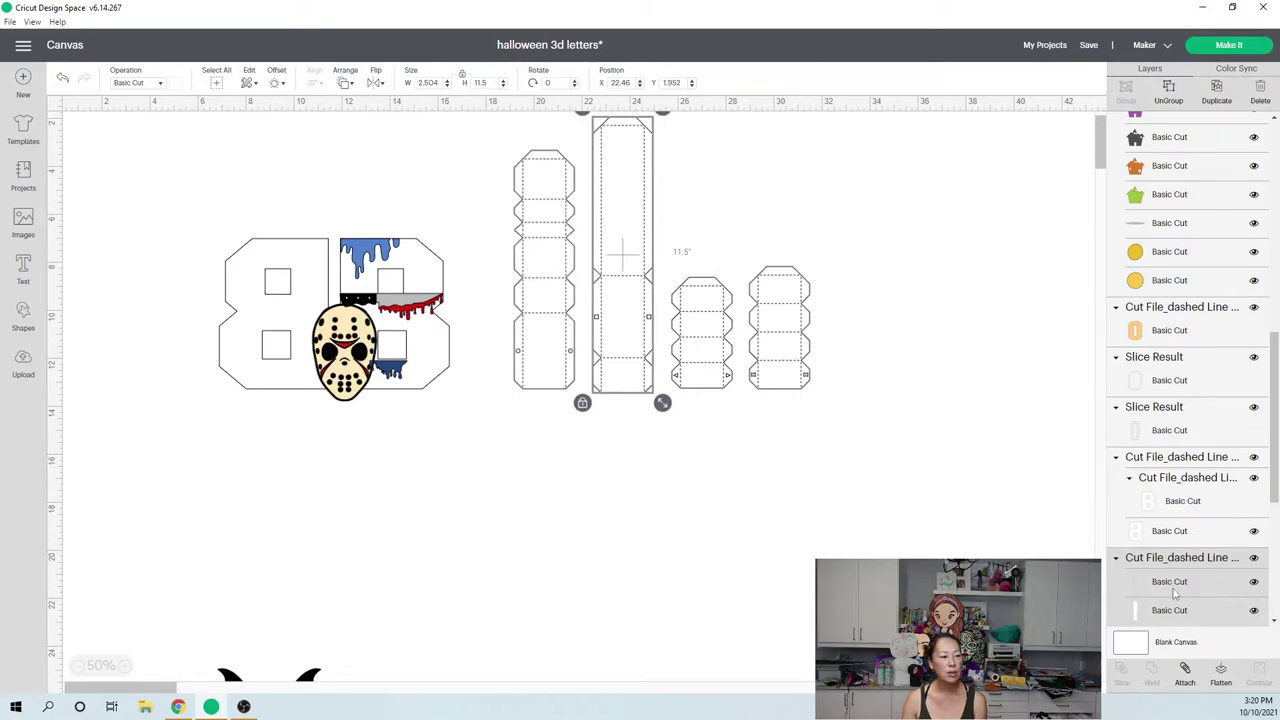
left_click(1185, 675)
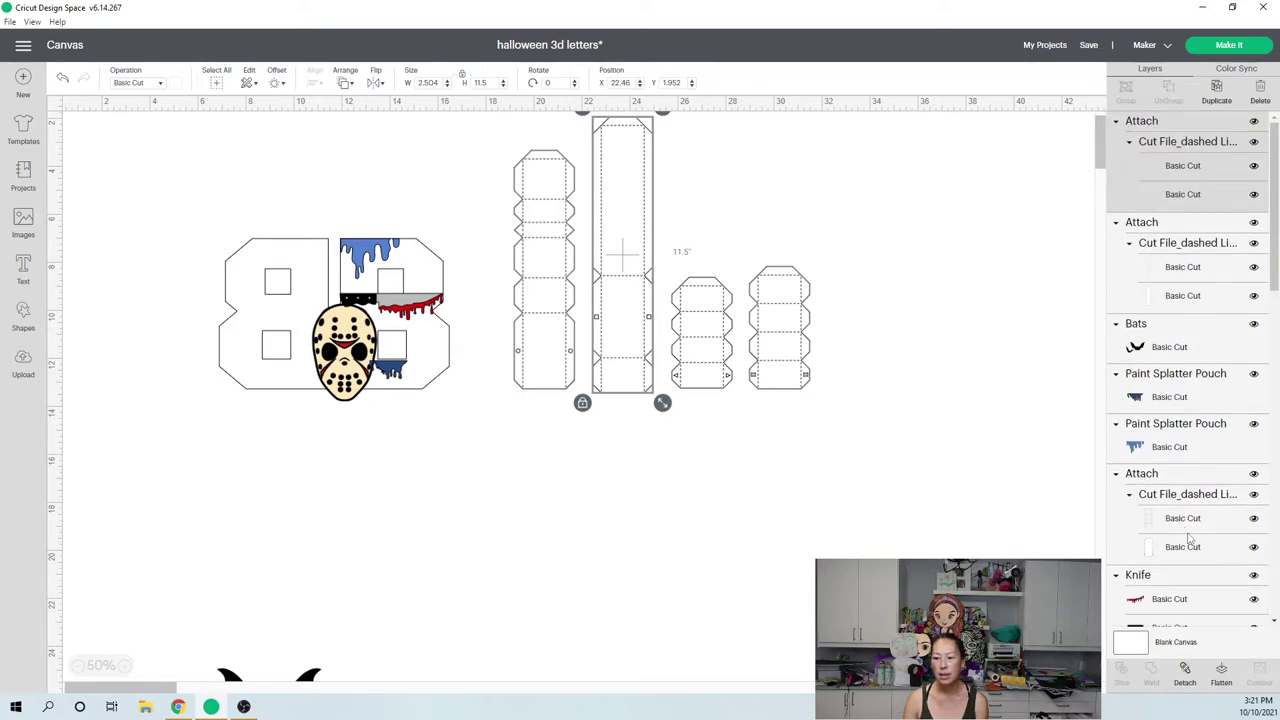
left_click(722, 347)
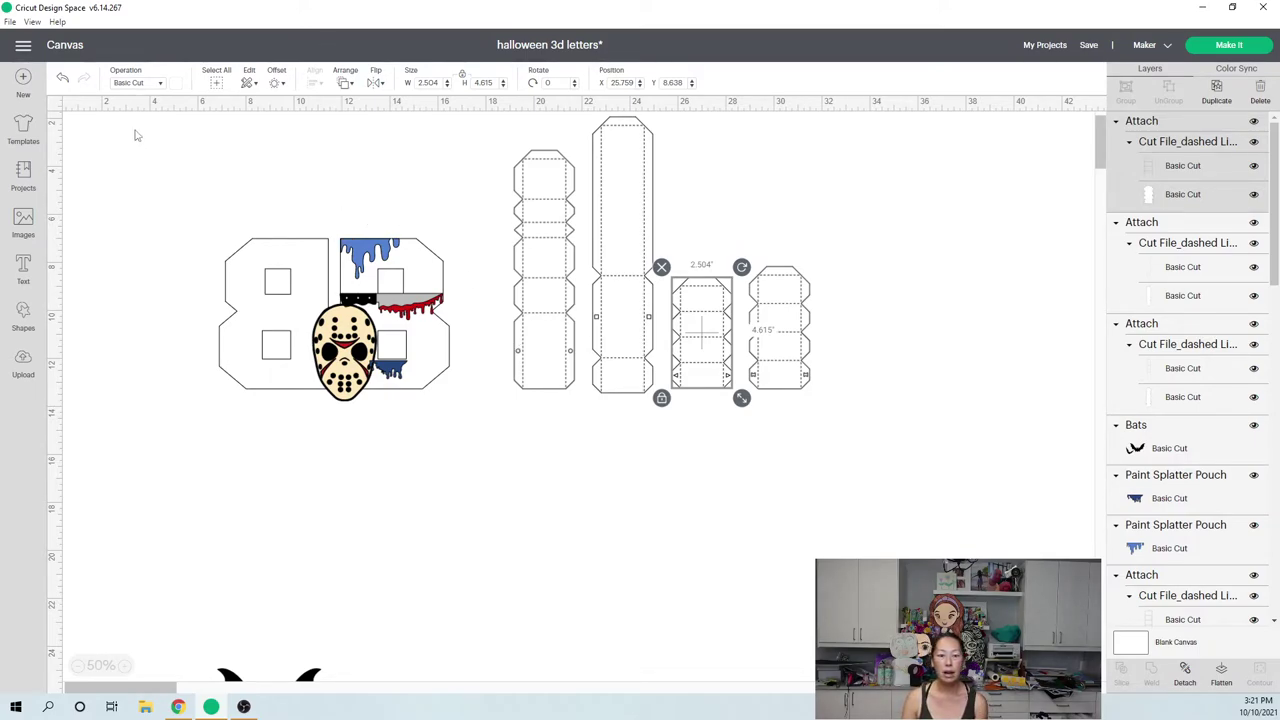
left_click_drag(135, 129, 910, 438)
Delete the selected 8 designs and center the slot rectangle inside the first letter
key("Delete")
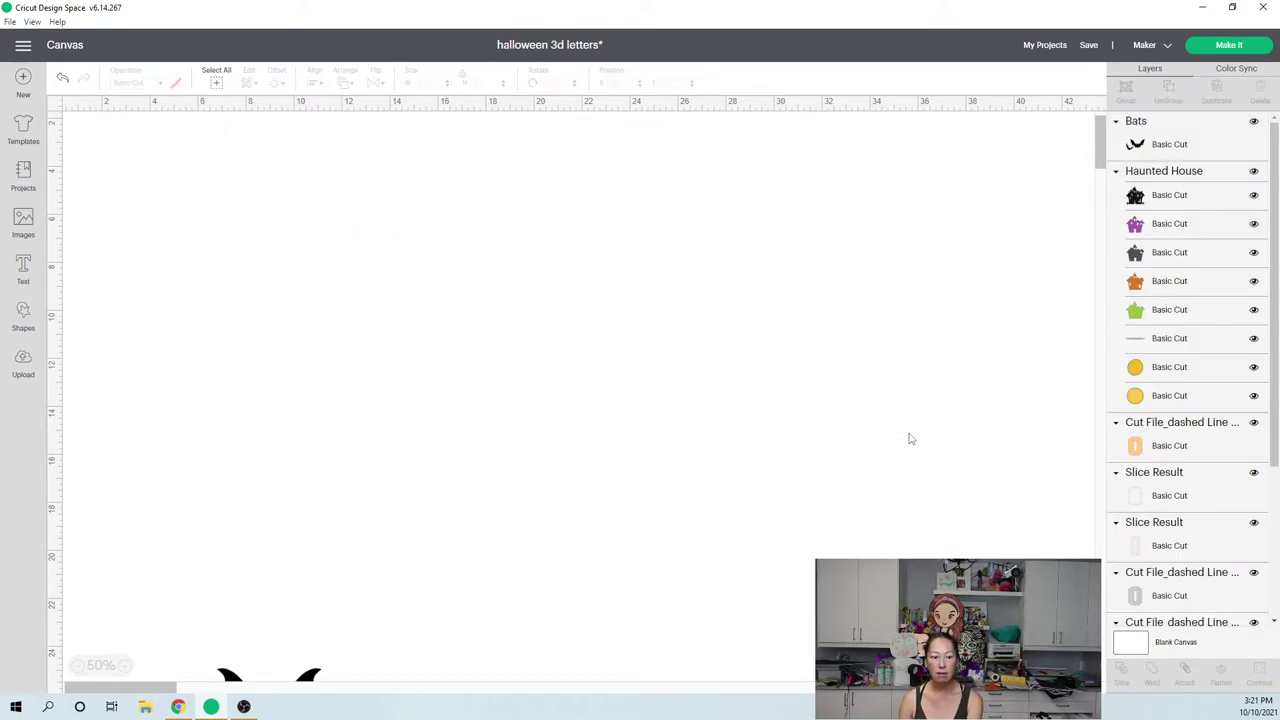
scroll(765, 449, "down", 2)
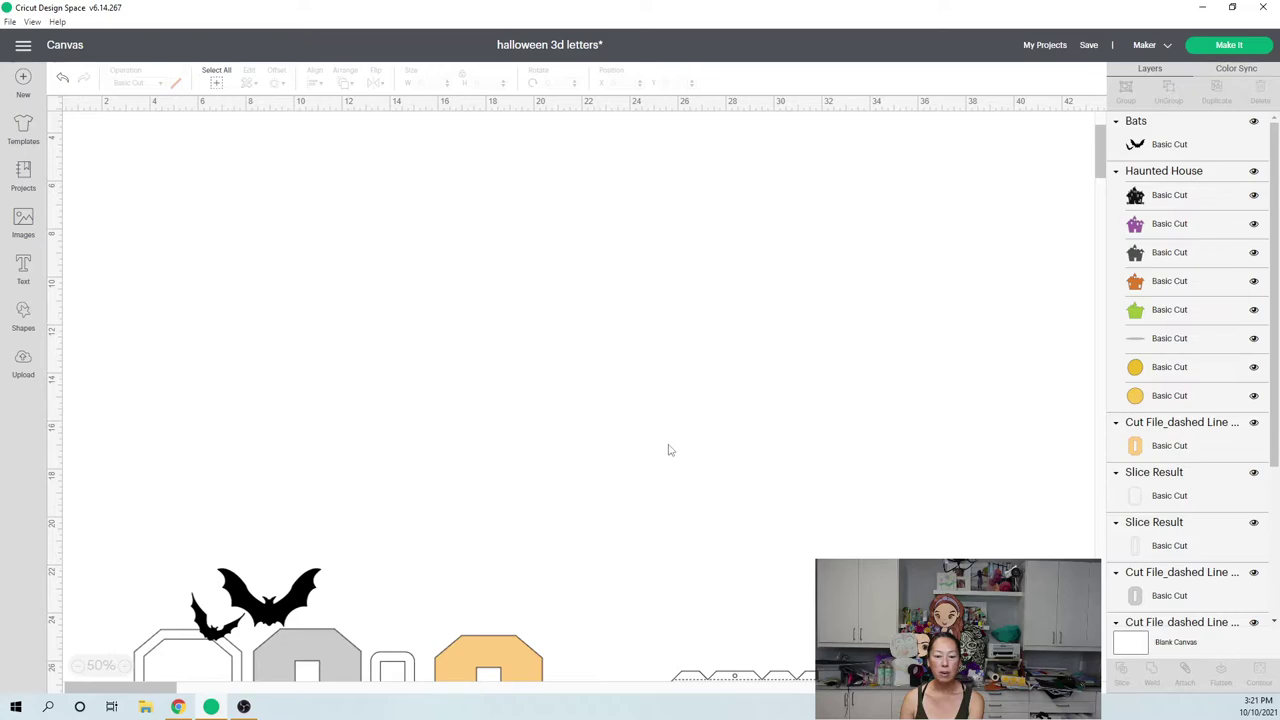
scroll(669, 450, "down", 5)
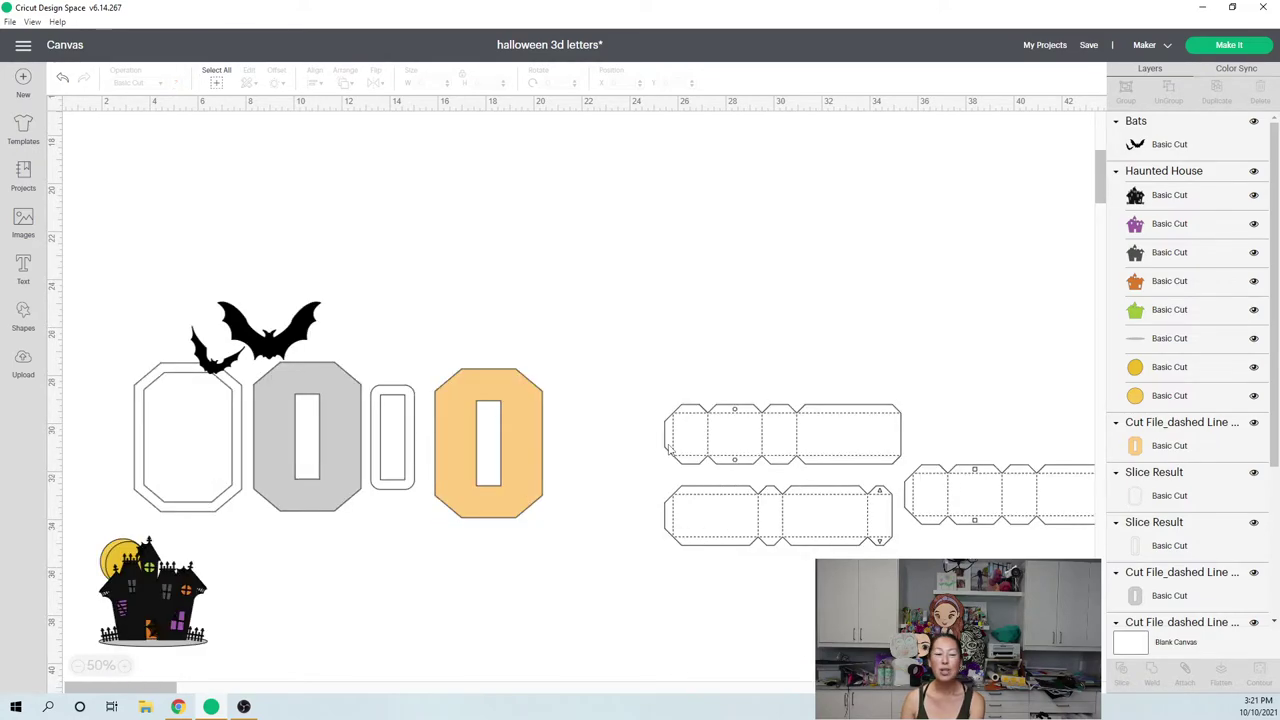
scroll(667, 450, "down", 1)
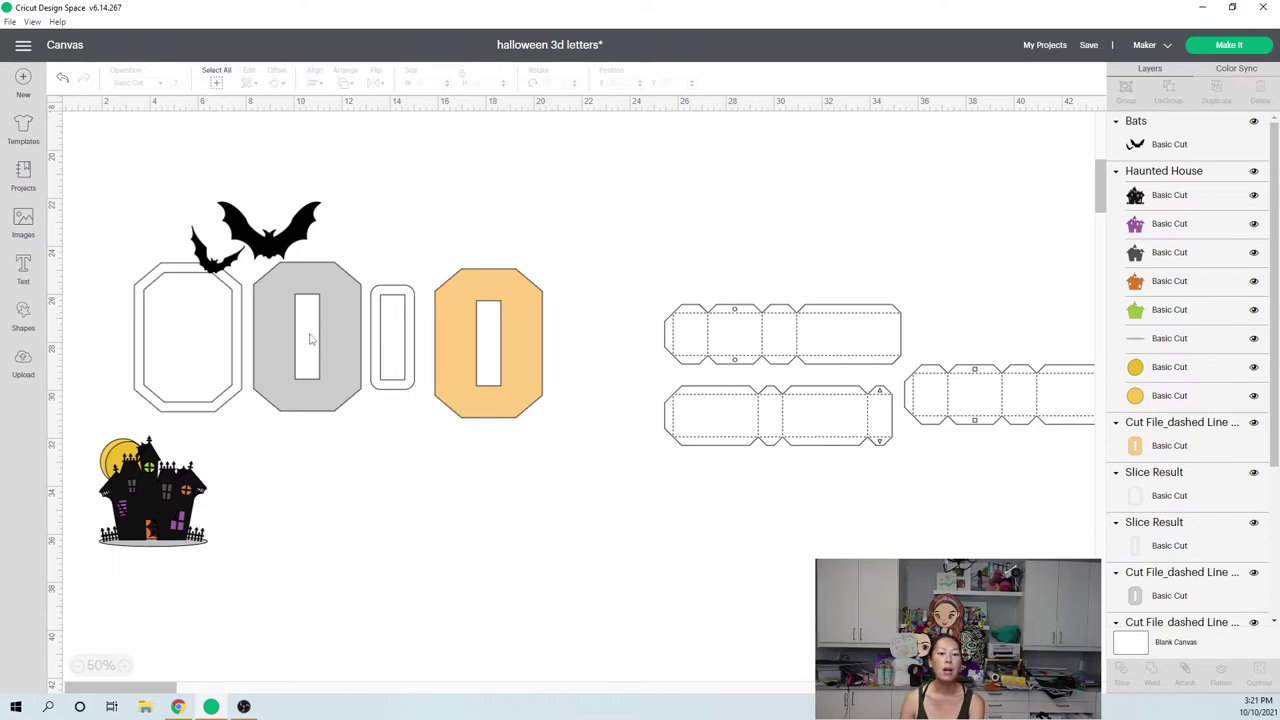
left_click(403, 321)
left_click_drag(403, 321, 193, 327)
left_click_drag(106, 269, 256, 716)
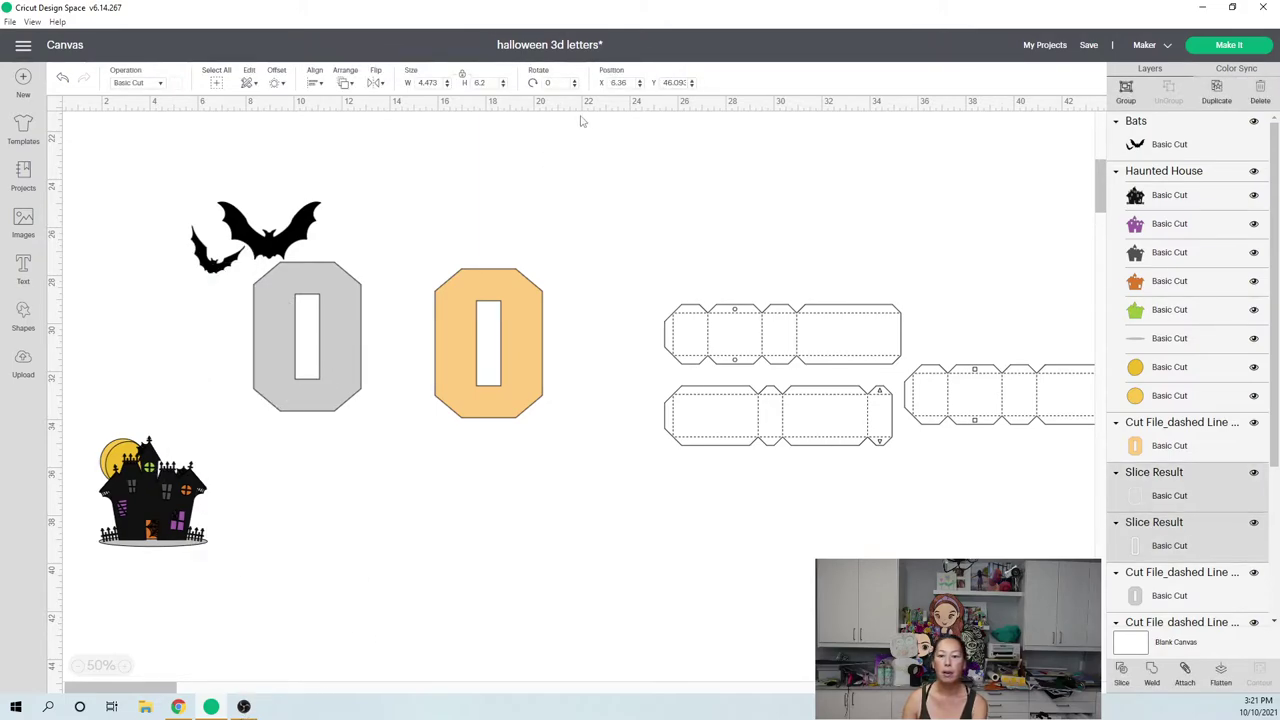
Shift the grey O right and attach the lower and right dashed side strips
left_click_drag(360, 320, 426, 343)
left_click_drag(526, 336, 529, 348)
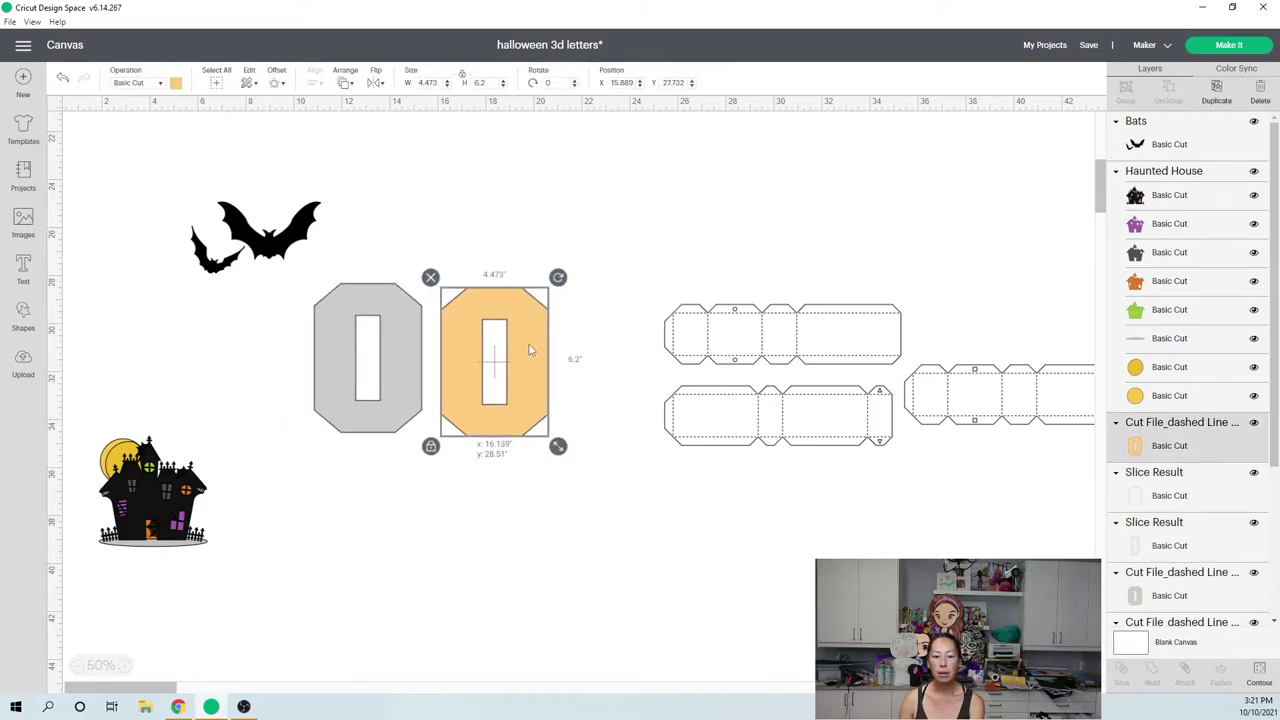
left_click(760, 342)
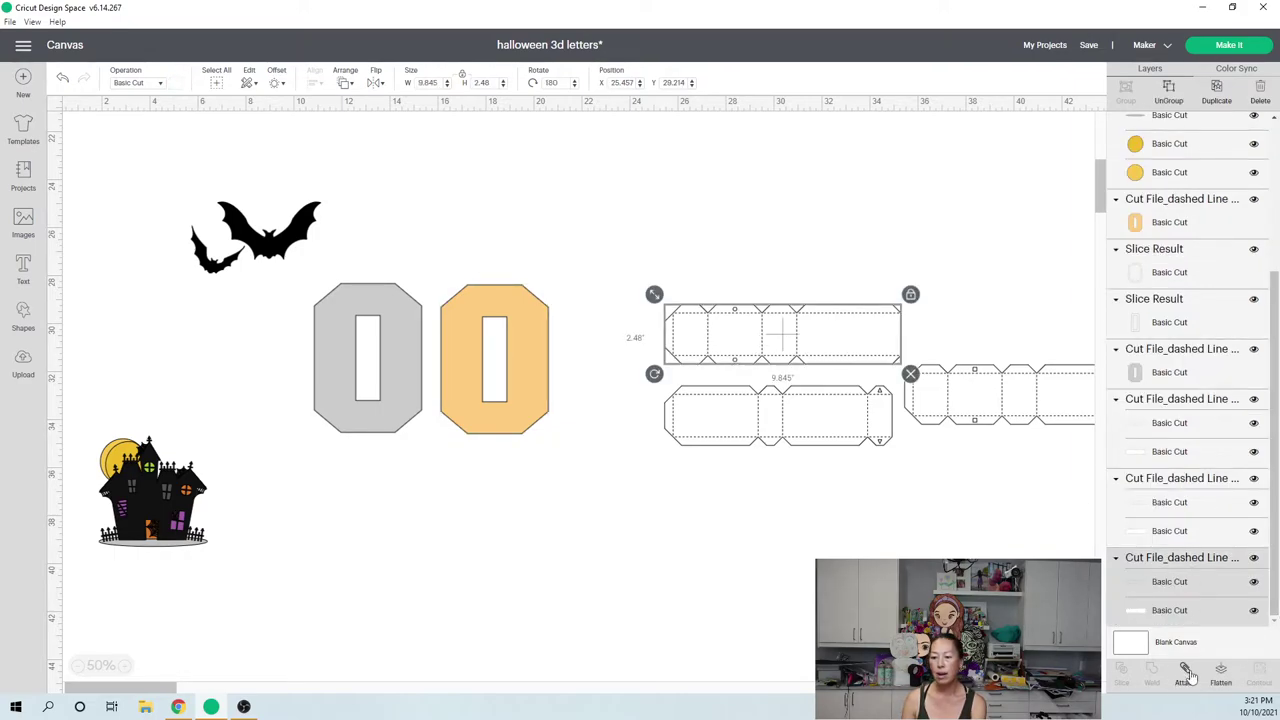
left_click(836, 432)
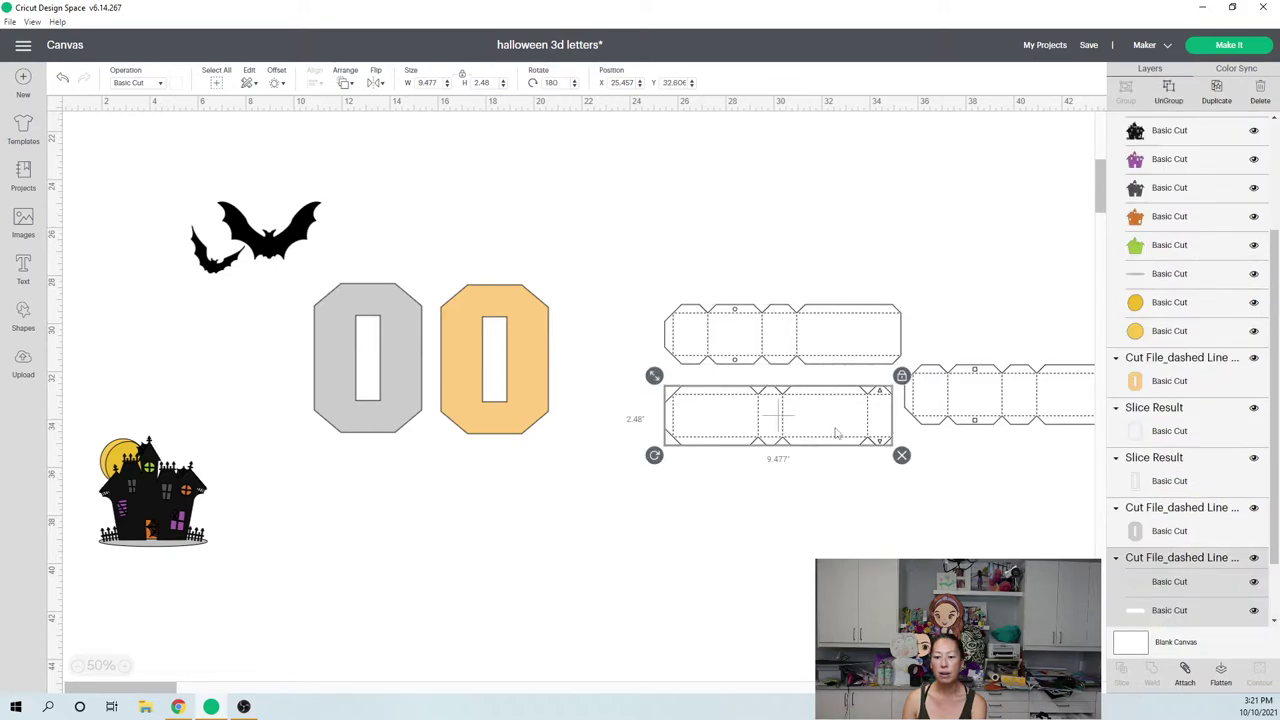
left_click(1184, 672)
left_click(920, 412)
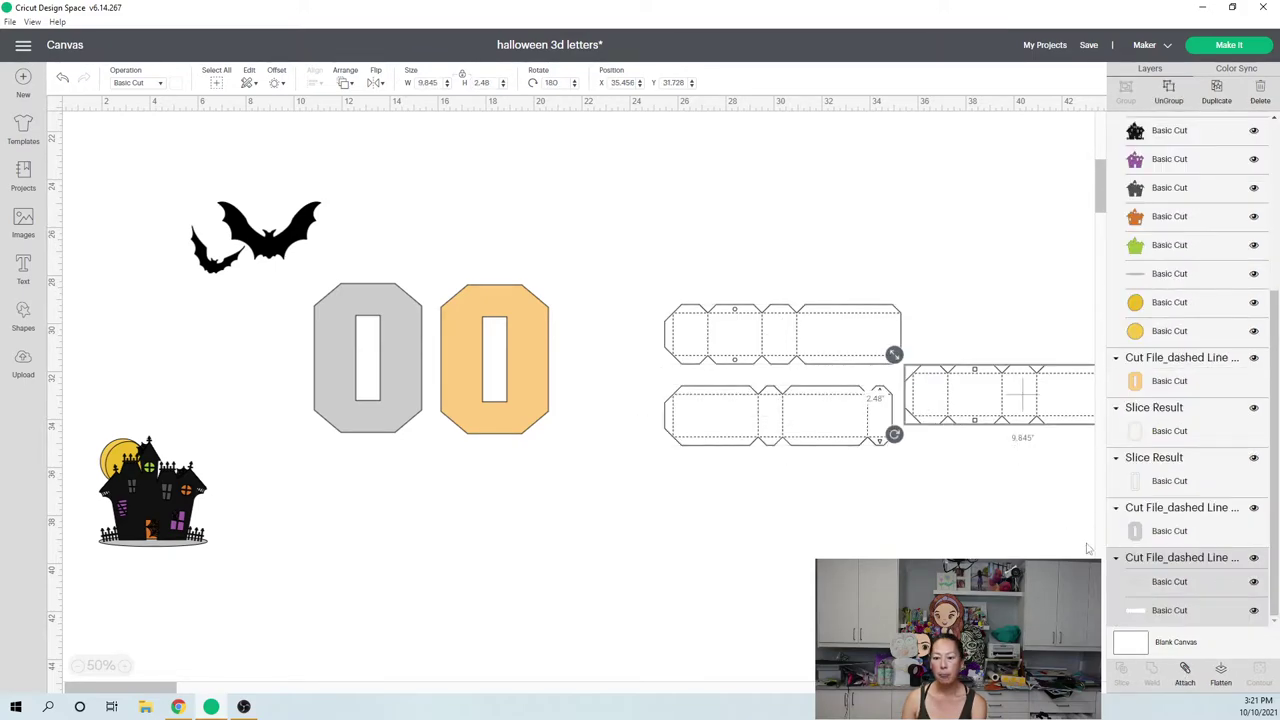
left_click(1185, 670)
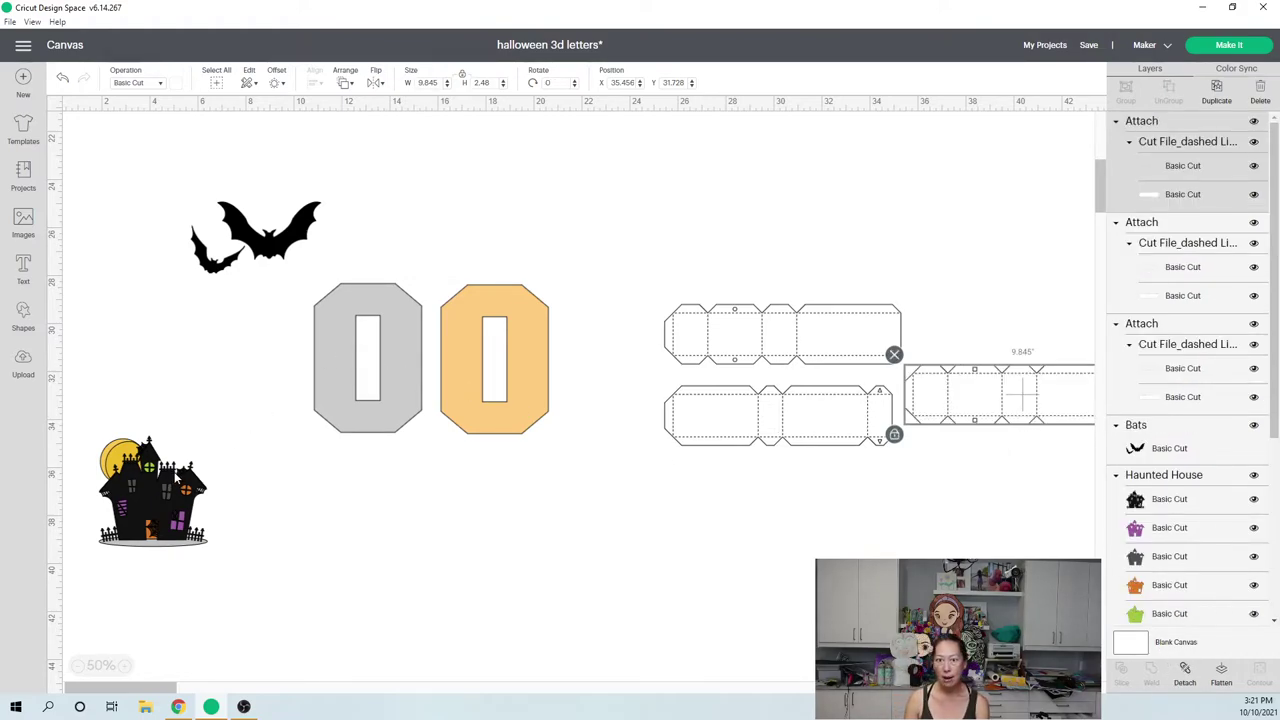
Place the haunted house over the orange O's lower right, nudging it slightly right
left_click(126, 493)
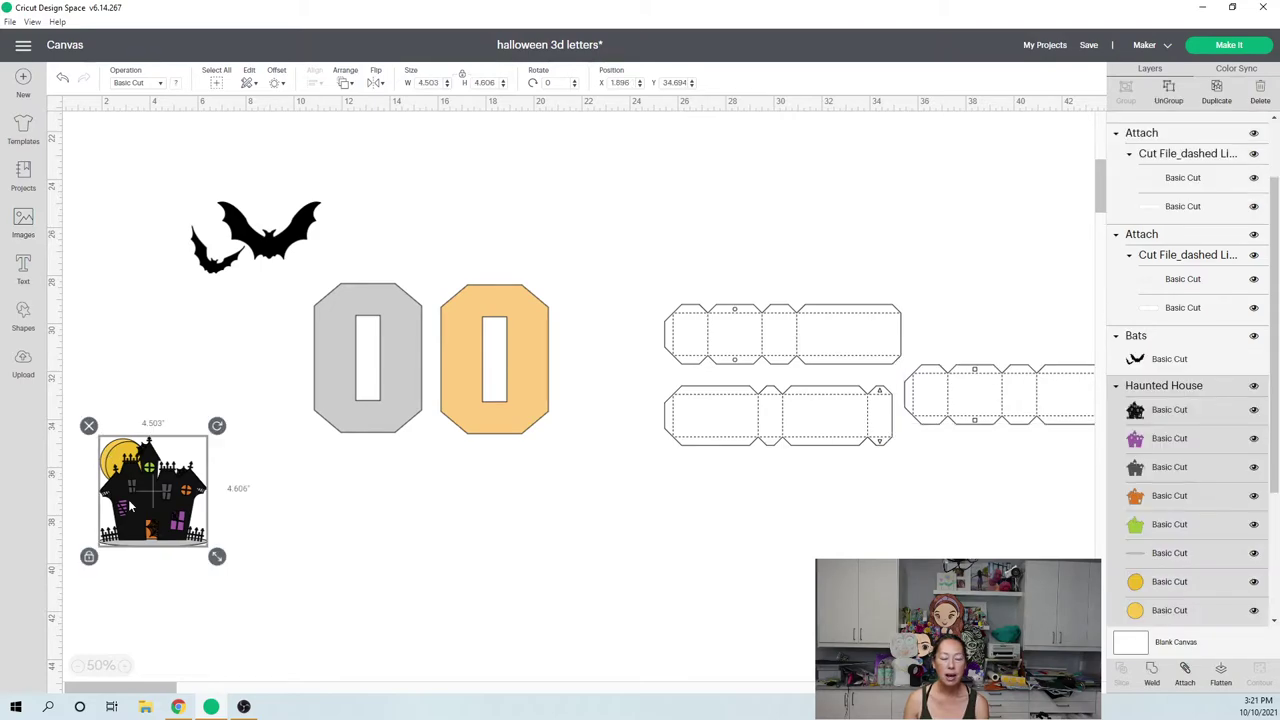
left_click_drag(205, 455, 524, 398)
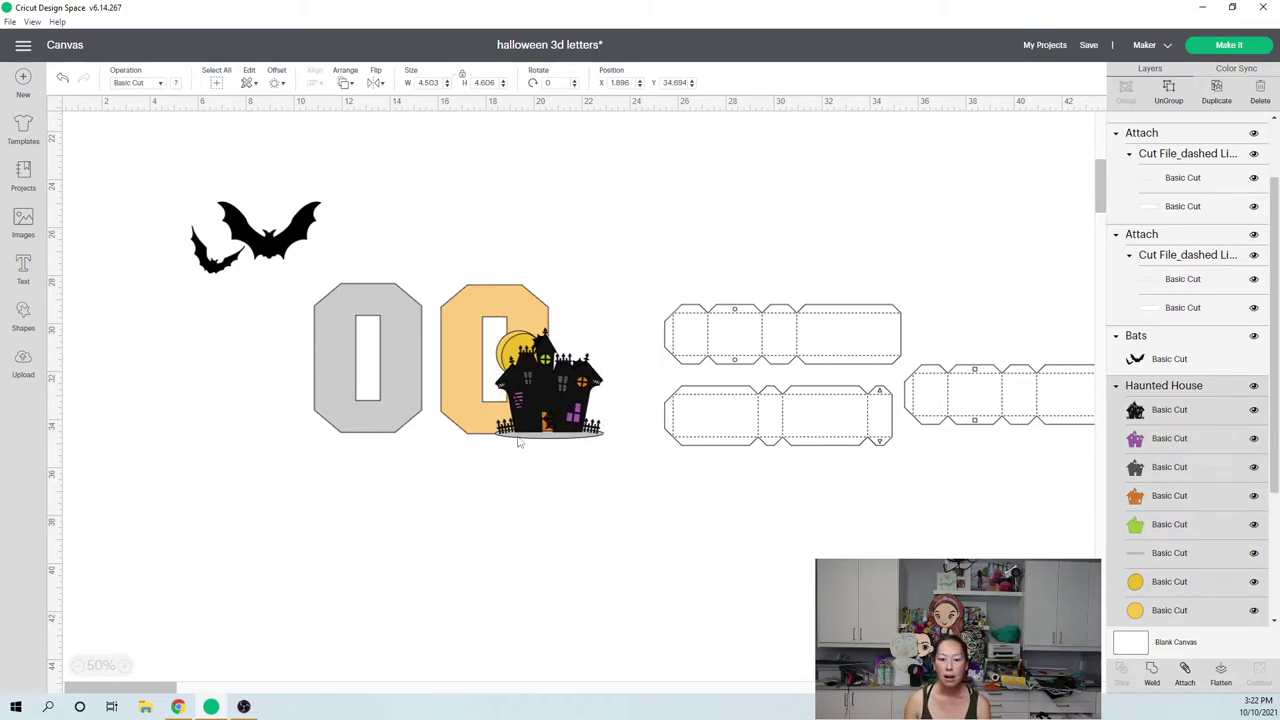
left_click(518, 368)
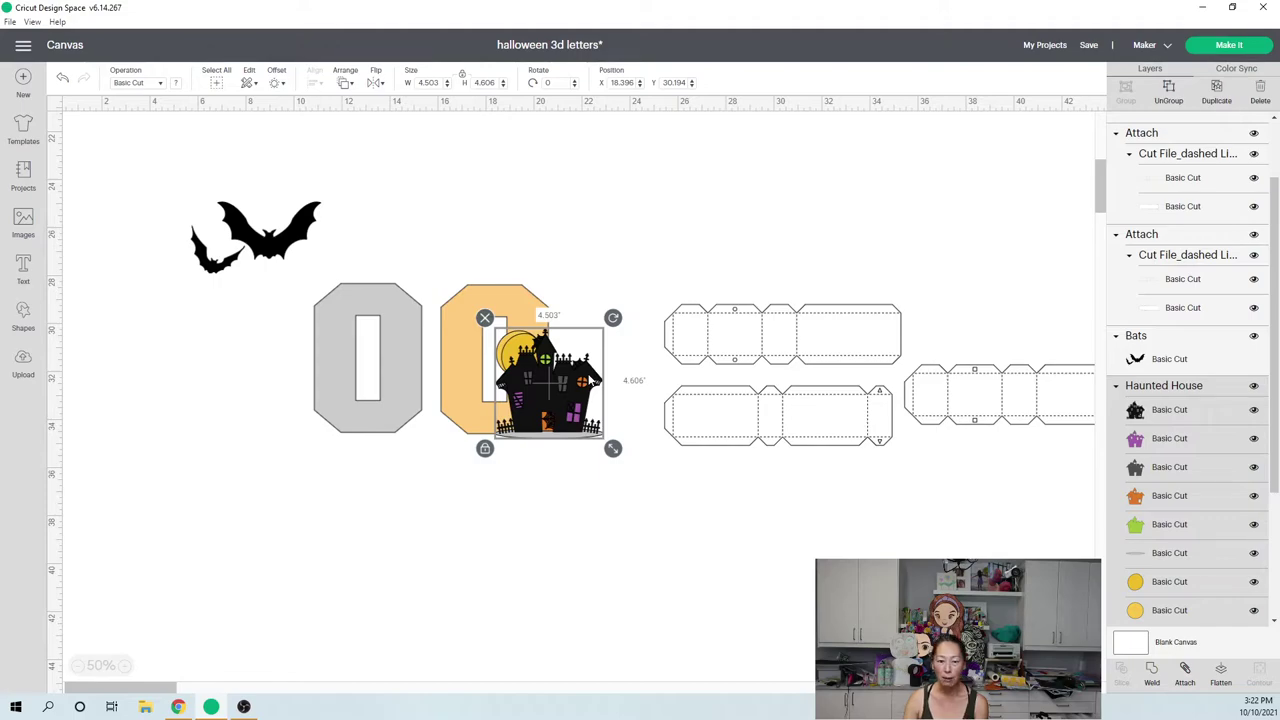
left_click_drag(592, 382, 629, 459)
left_click_drag(652, 382, 585, 381)
left_click(548, 570)
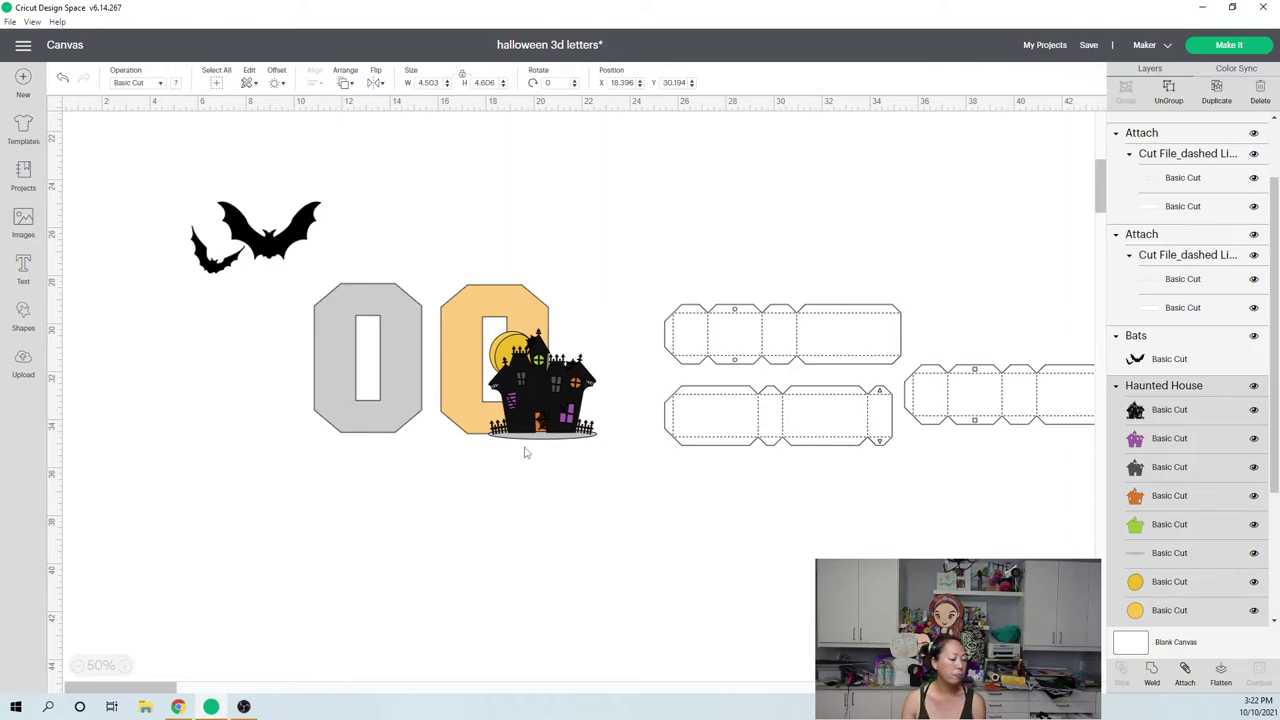
left_click(525, 453)
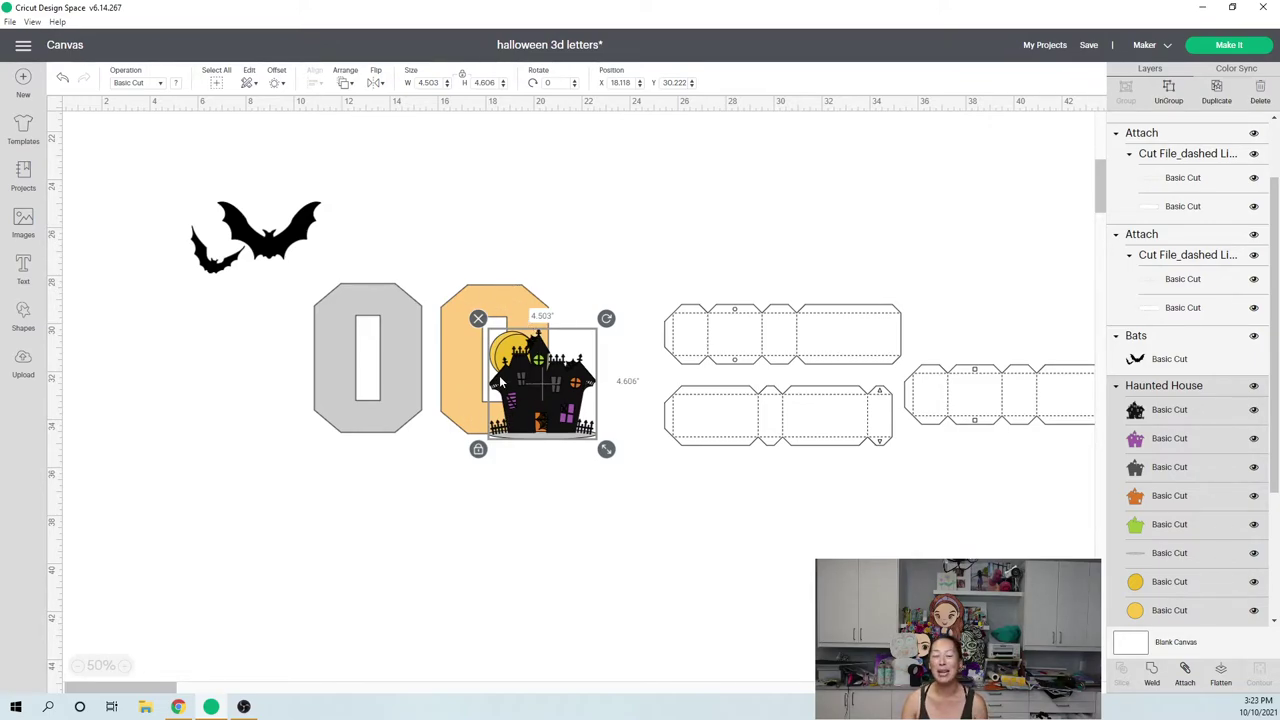
left_click_drag(528, 380, 561, 405)
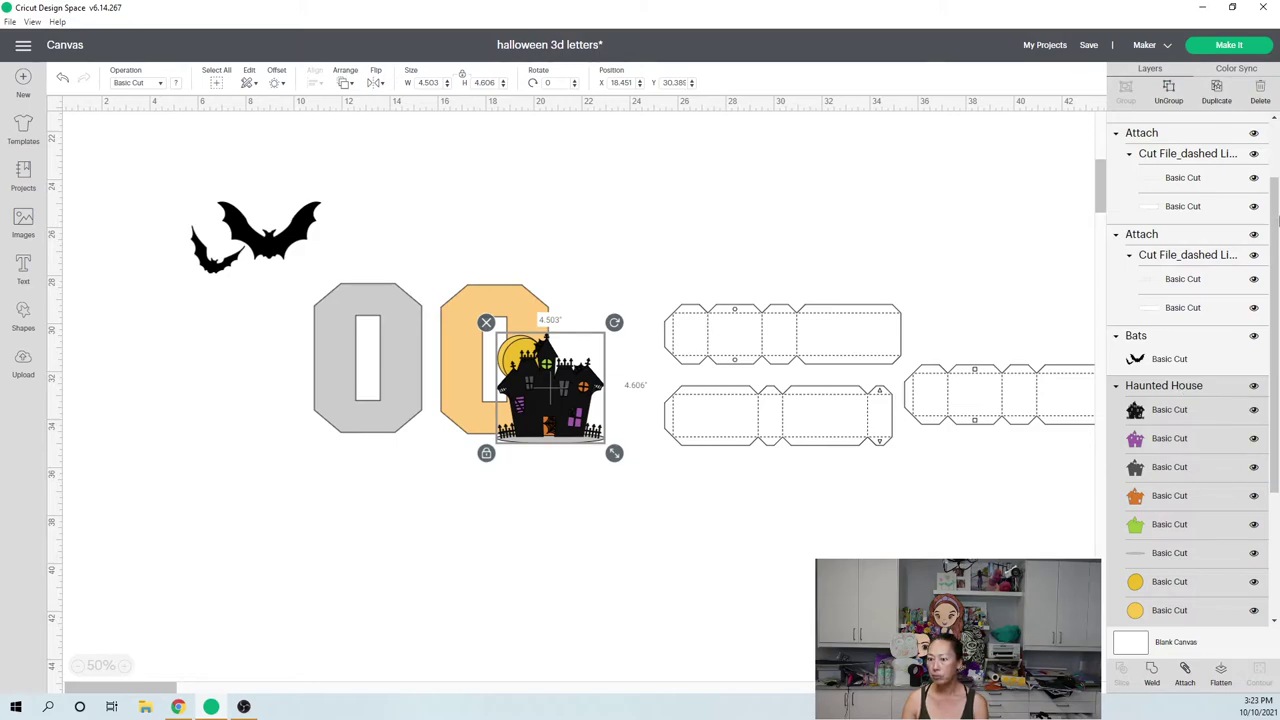
Ungroup the haunted house and delete its orange, black, purple and grass strip layers
left_click(1170, 96)
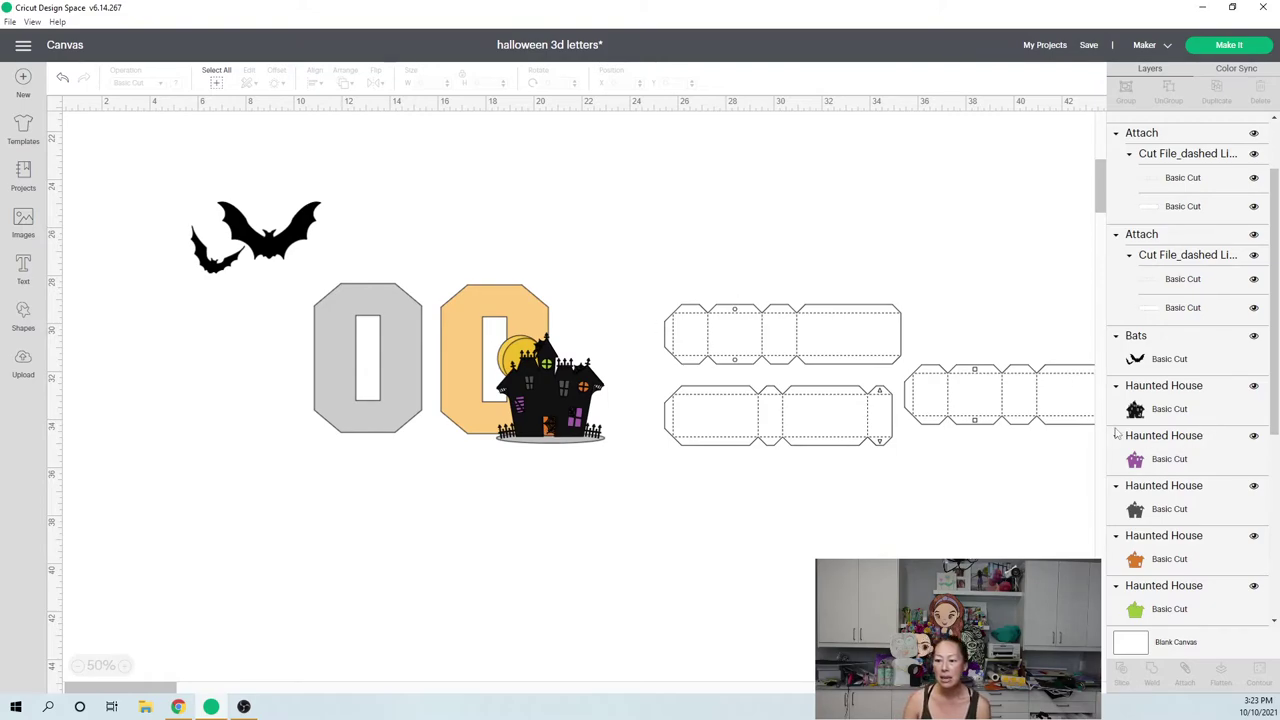
scroll(1143, 458, "down", 3)
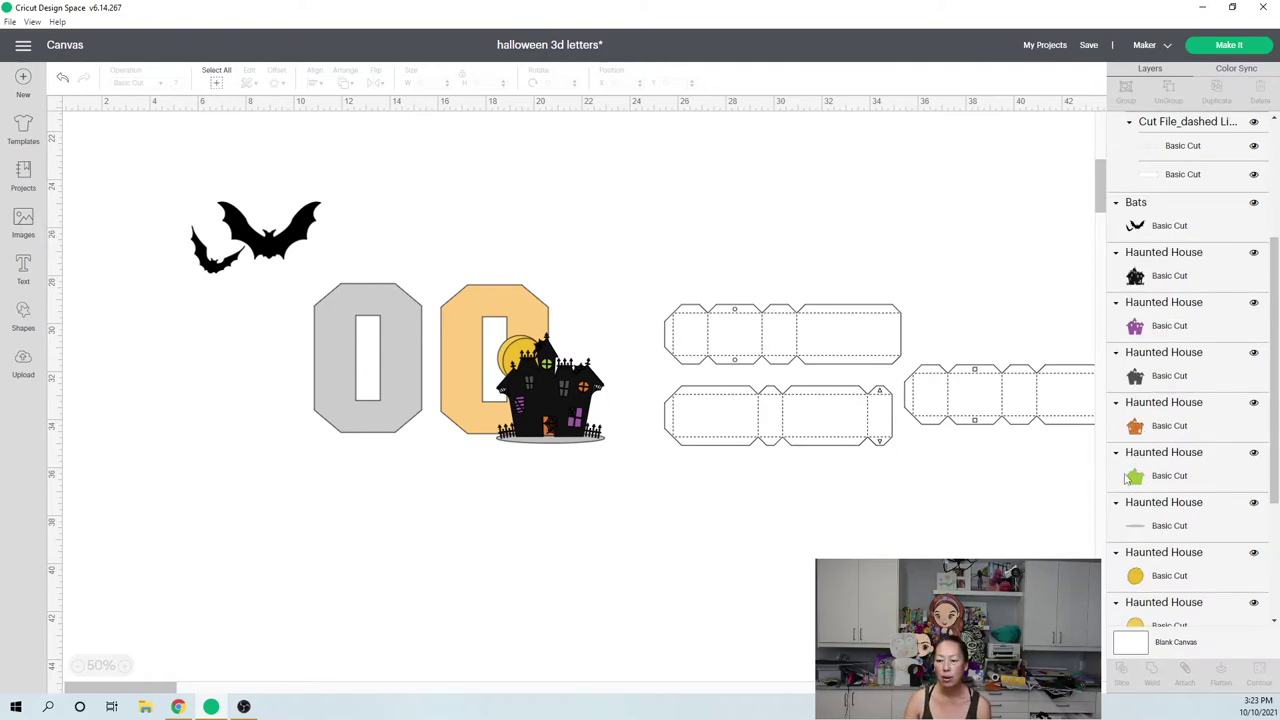
left_click(1166, 427)
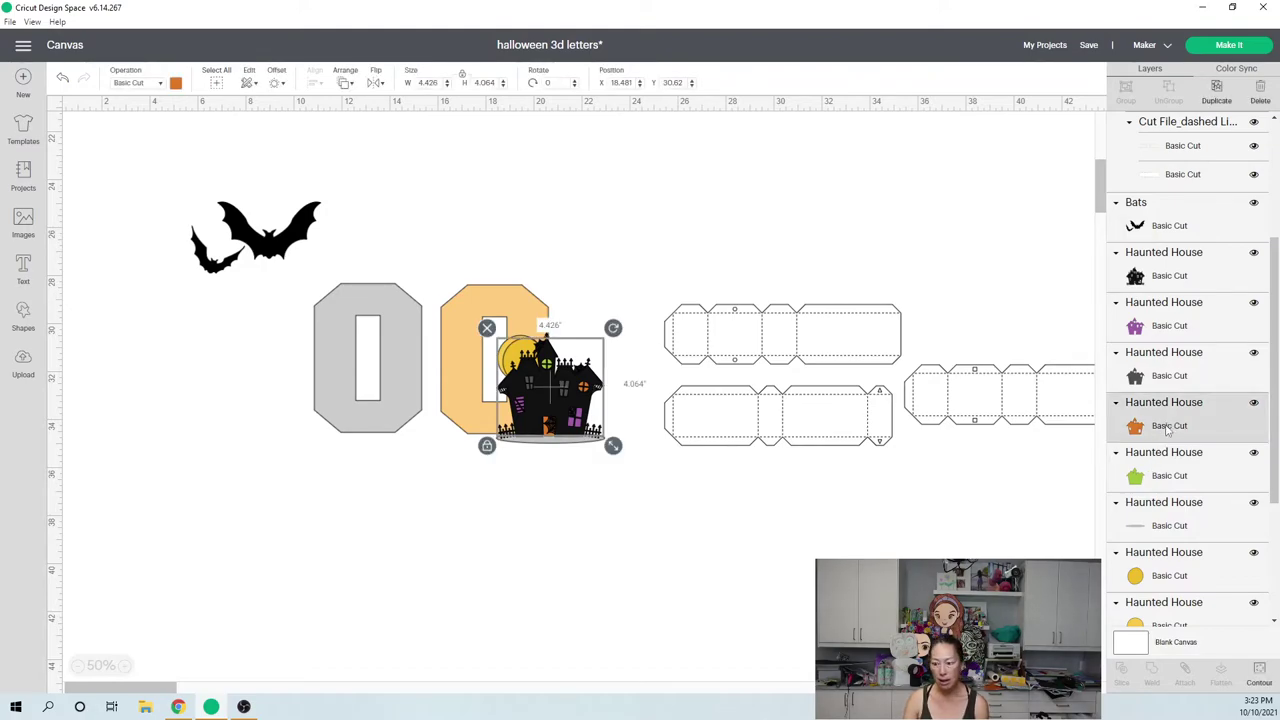
left_click(1166, 376, "shift")
left_click(1160, 318, "shift")
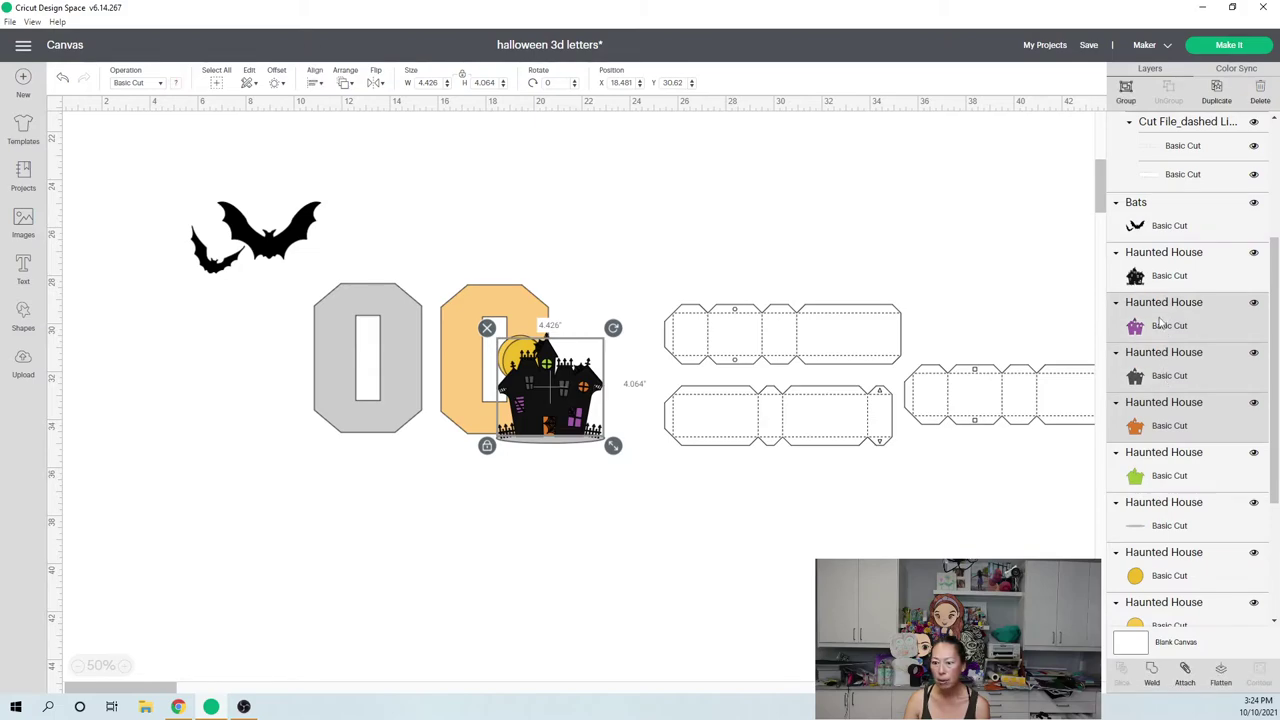
key("Delete")
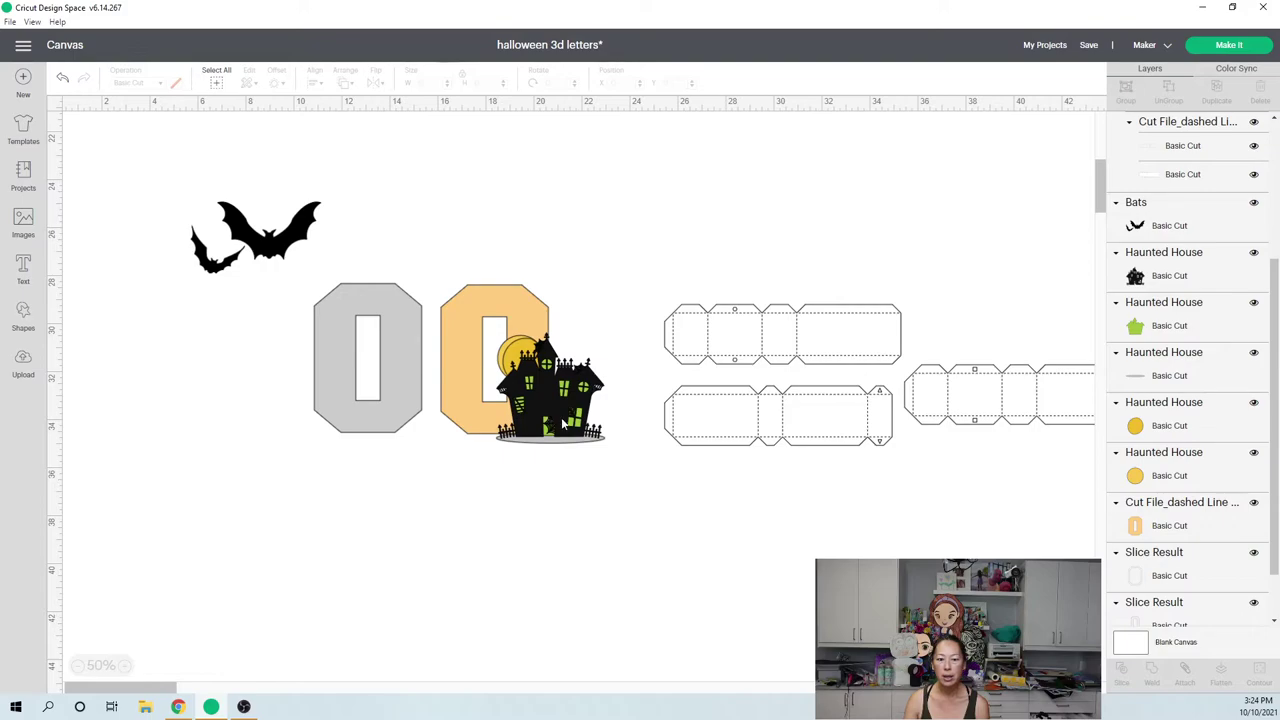
left_click(1170, 376)
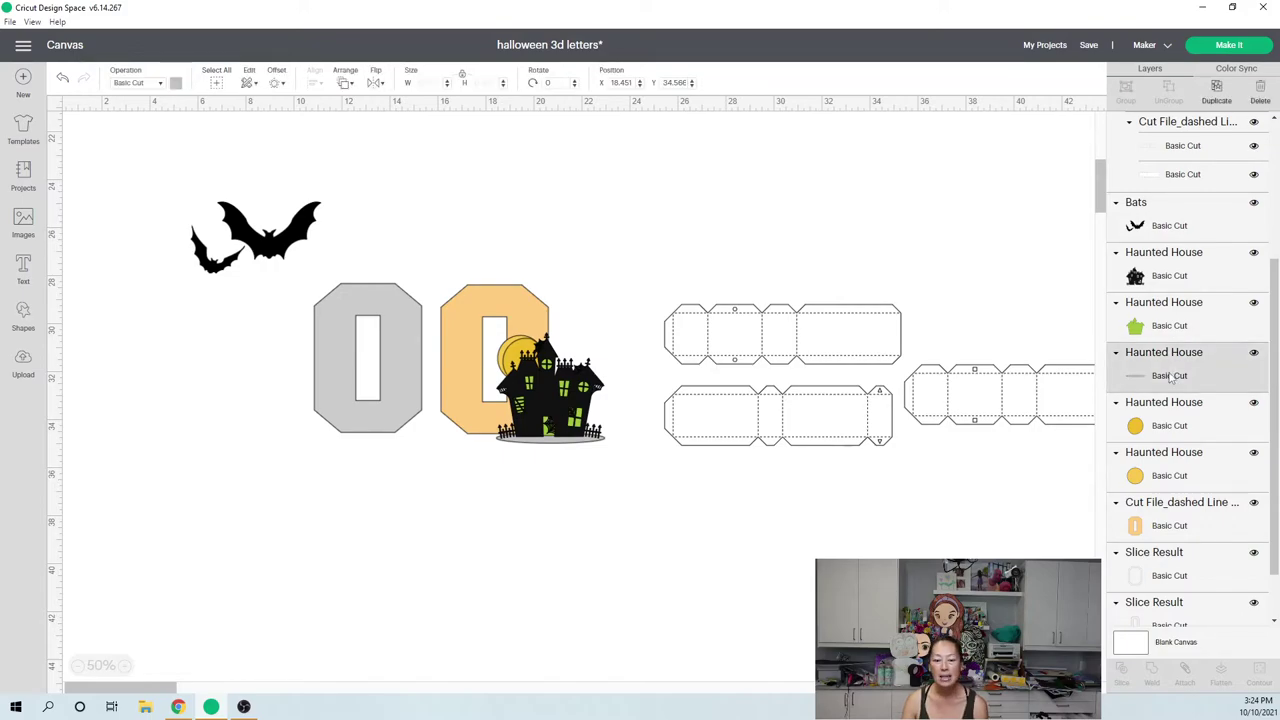
key("Delete")
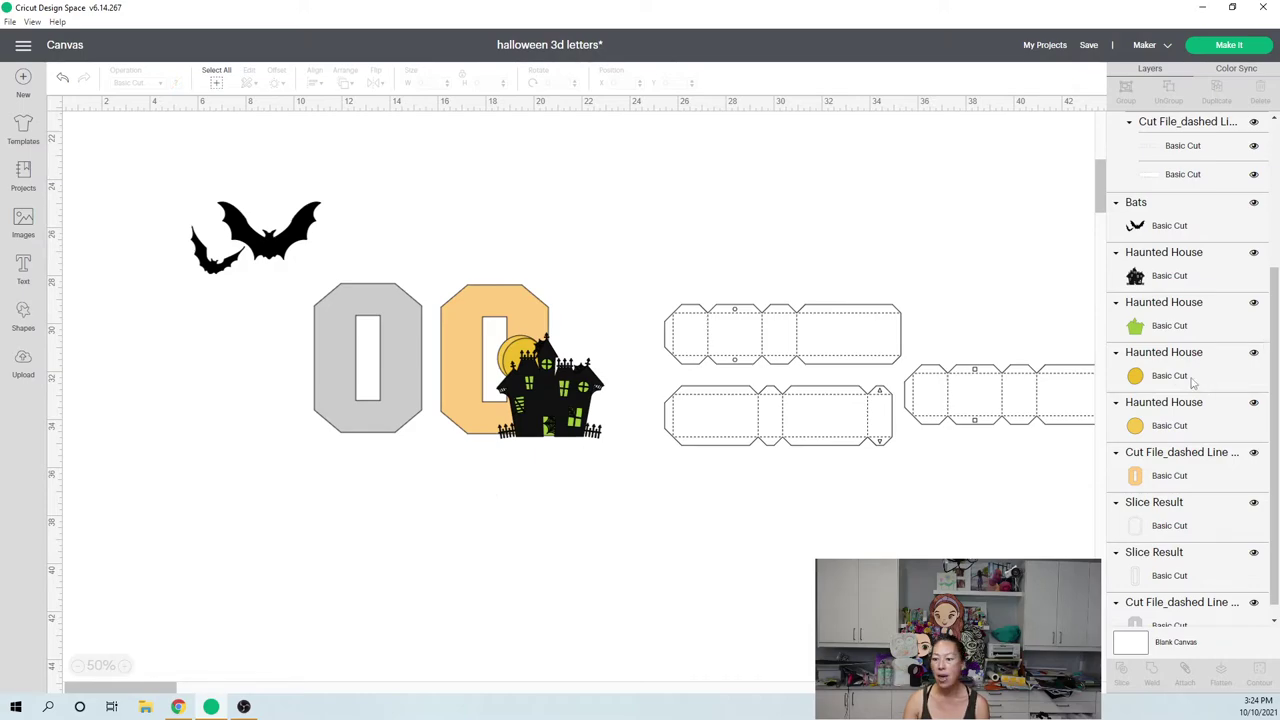
Move the green and black house layers below the letters, uncovering the yellow moon
left_click(525, 343)
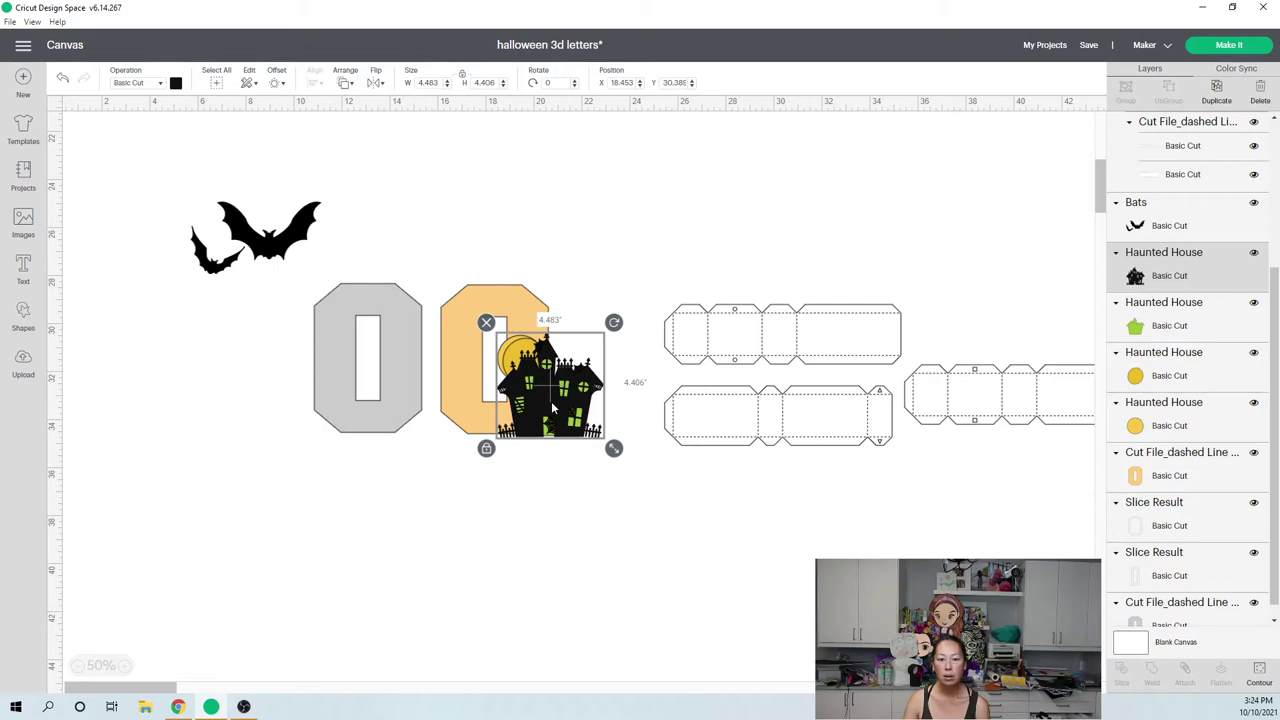
mouse_move(546, 377)
left_mouse_down()
mouse_move(562, 447)
mouse_move(559, 394)
left_mouse_up()
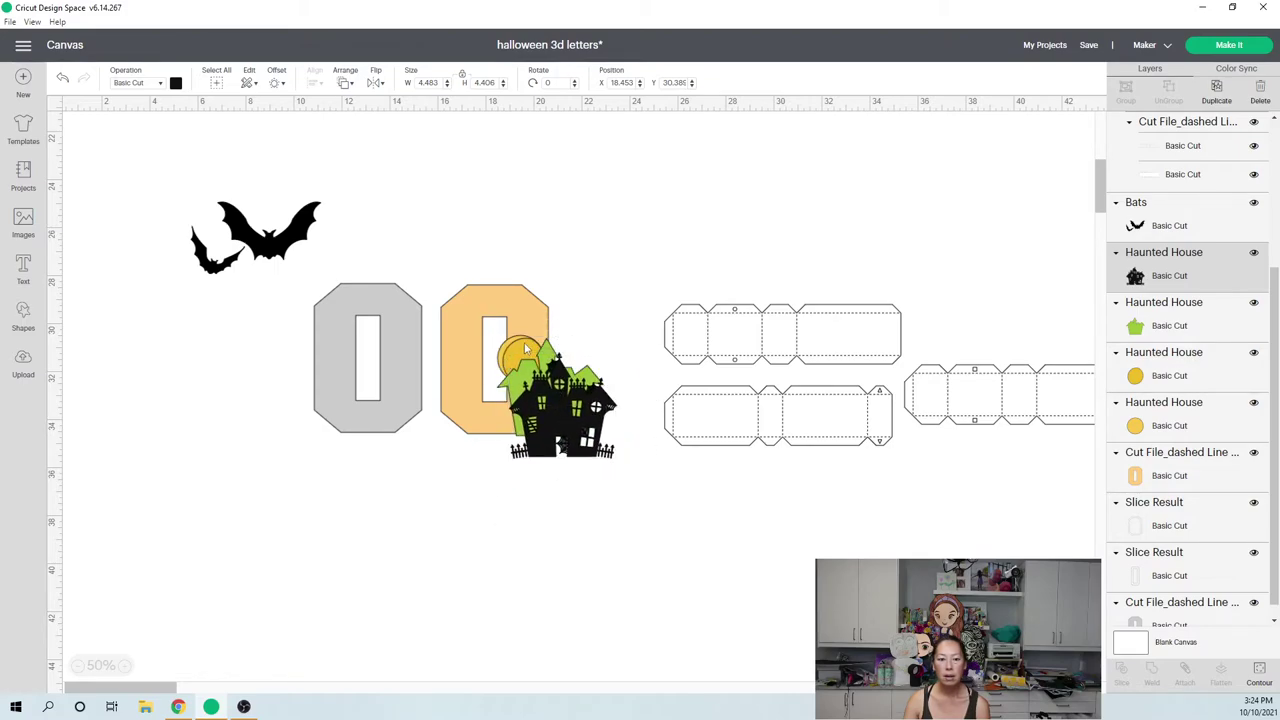
left_click(525, 347)
left_click_drag(525, 347, 563, 411)
left_click(518, 450)
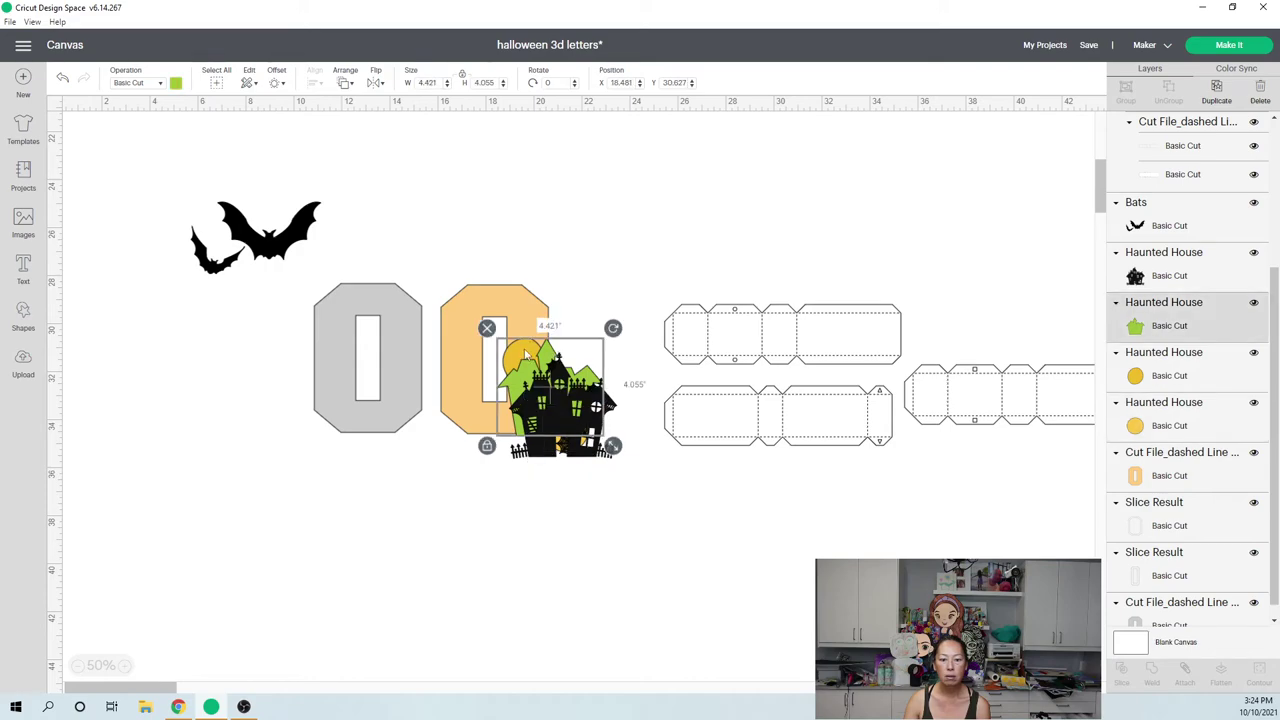
left_click_drag(518, 450, 440, 605)
left_click(572, 425)
left_click_drag(572, 425, 651, 547)
Stack both yellow circles on the orange O's top-left and move the bats above the letters
left_click(568, 418)
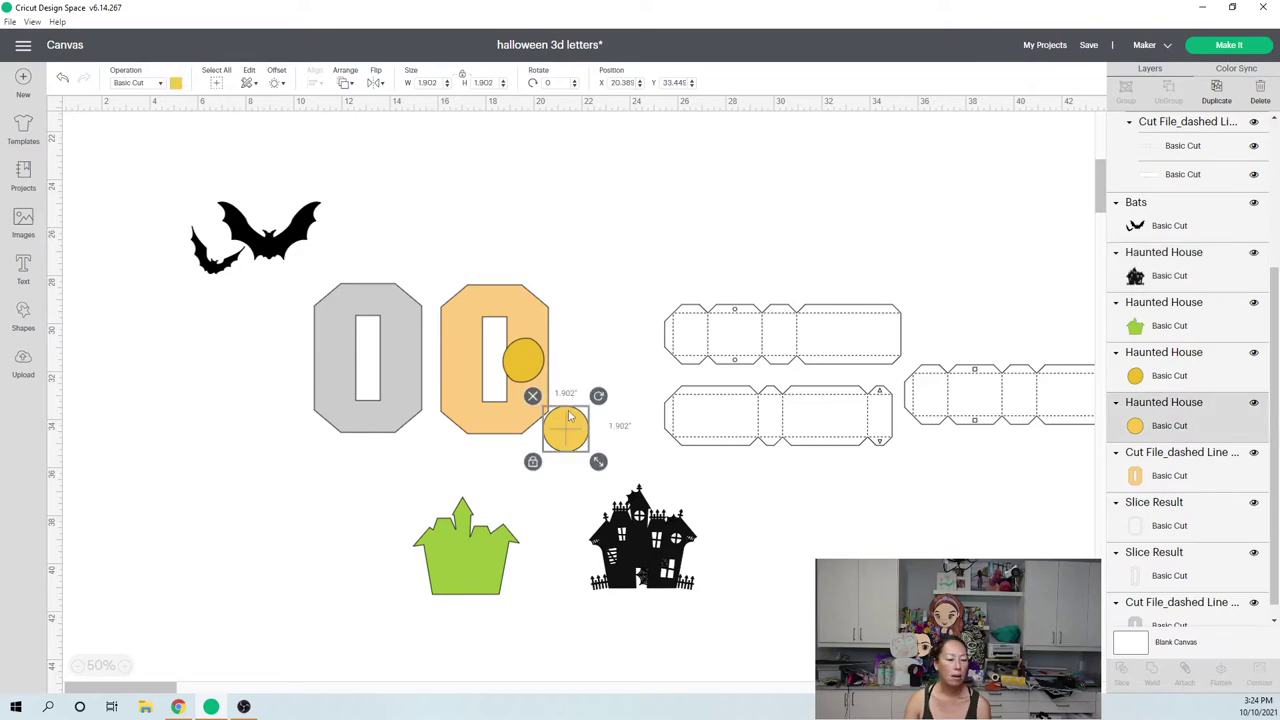
left_click_drag(568, 418, 457, 297)
left_click(523, 360)
left_click_drag(523, 360, 453, 297)
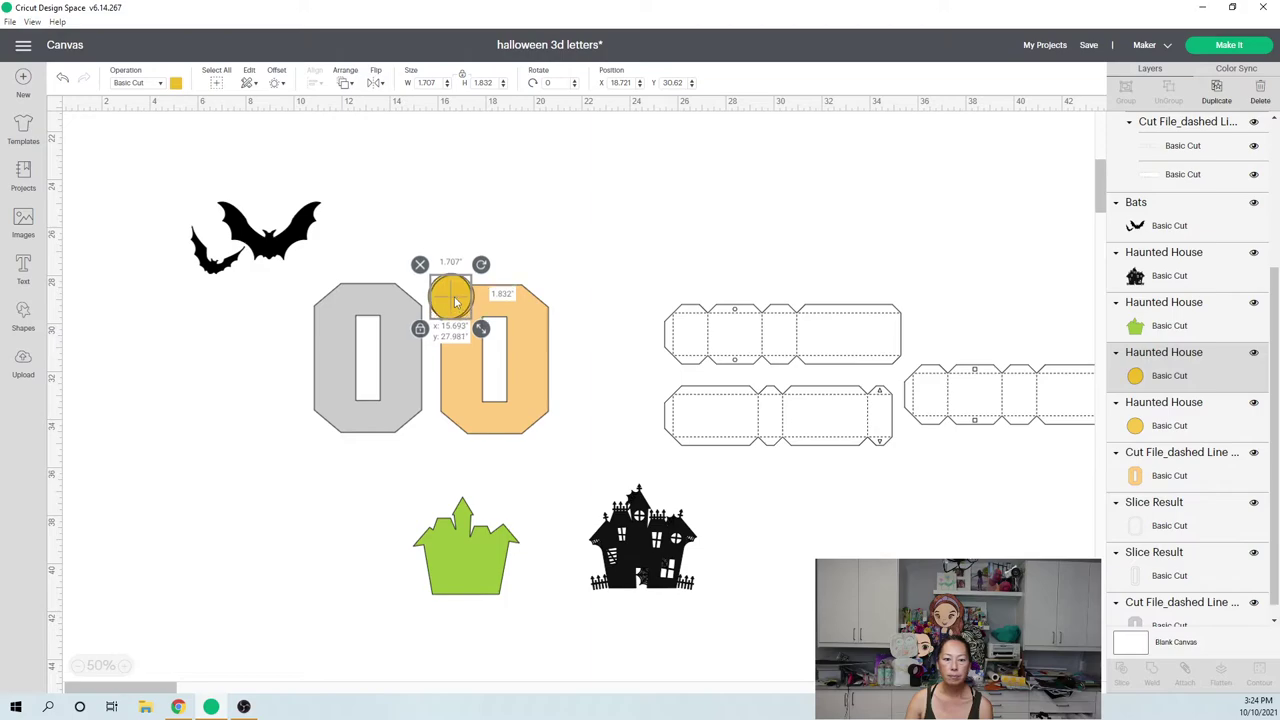
left_click(296, 254)
left_click_drag(296, 254, 615, 204)
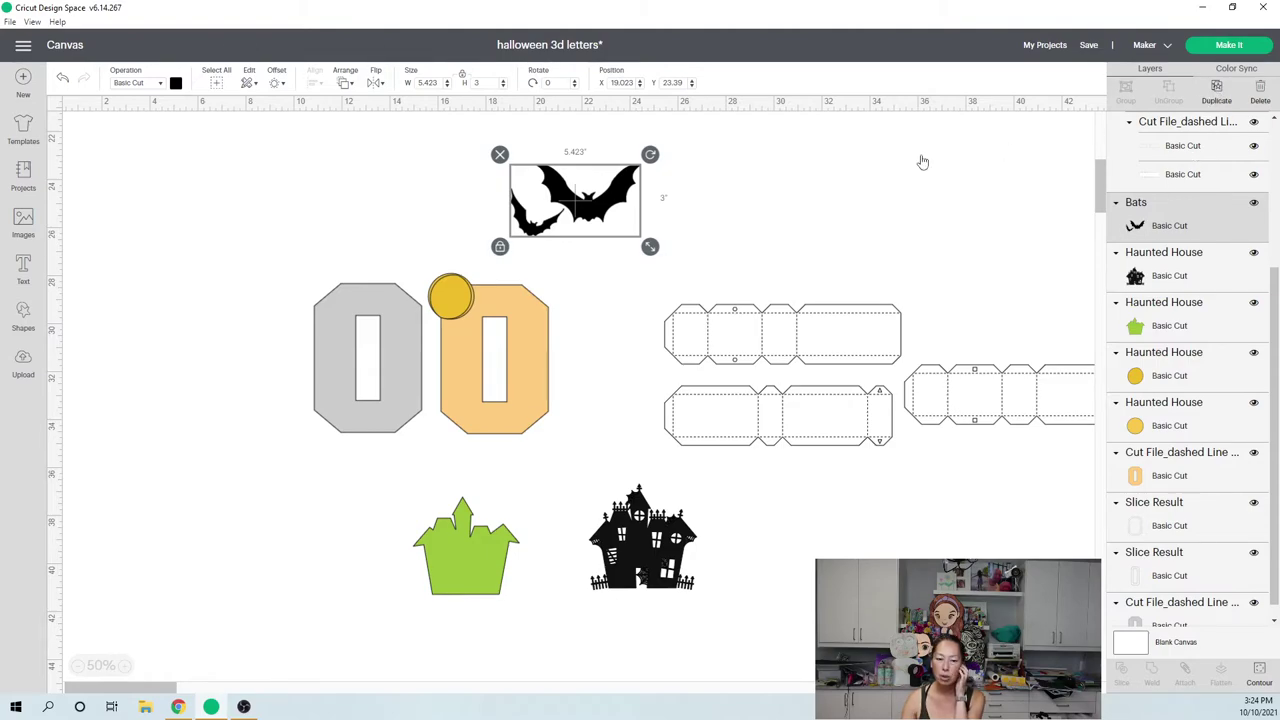
Duplicate the bats, move the copy right, and hide the small bat's contour on the original
key("ctrl+d")
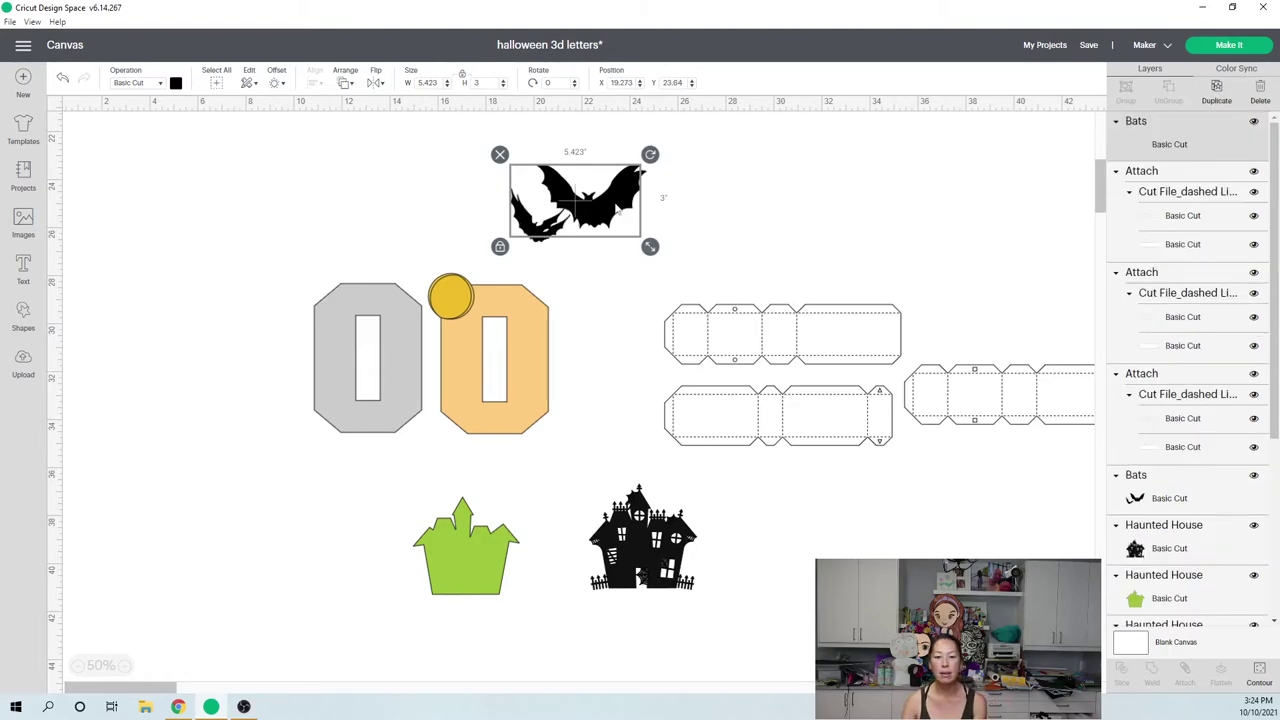
left_click_drag(636, 214, 823, 221)
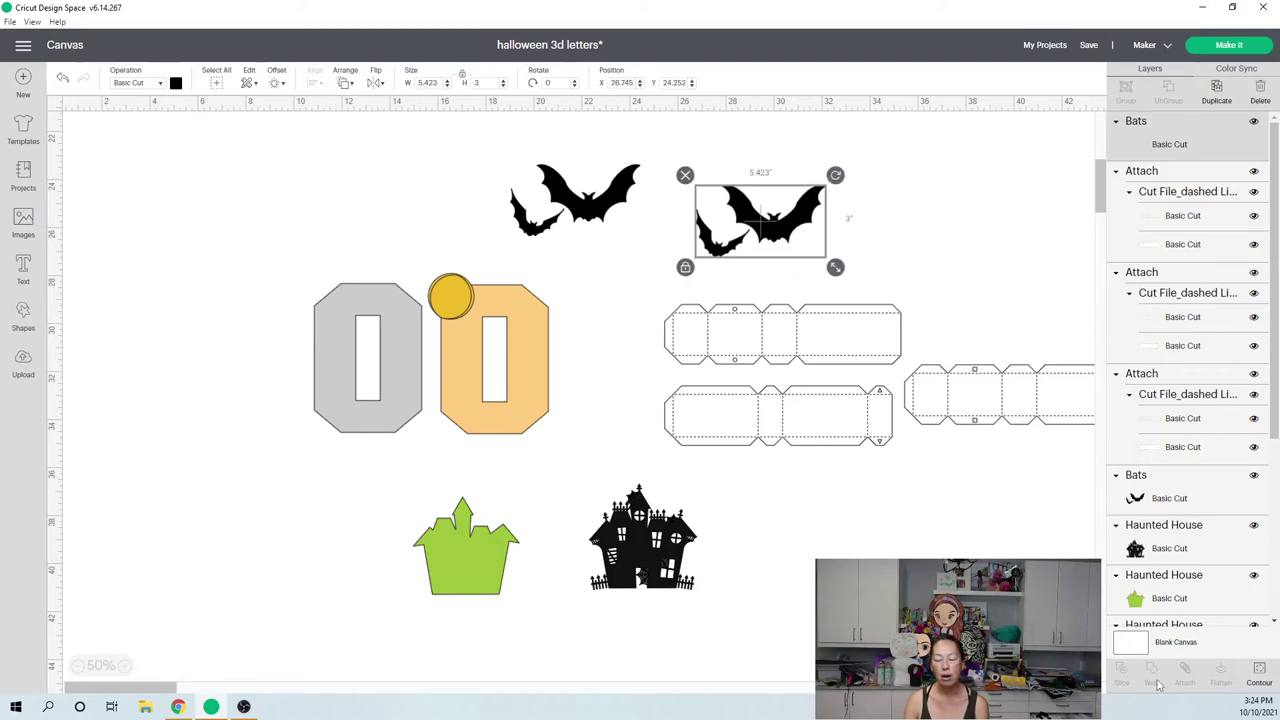
left_click(1260, 673)
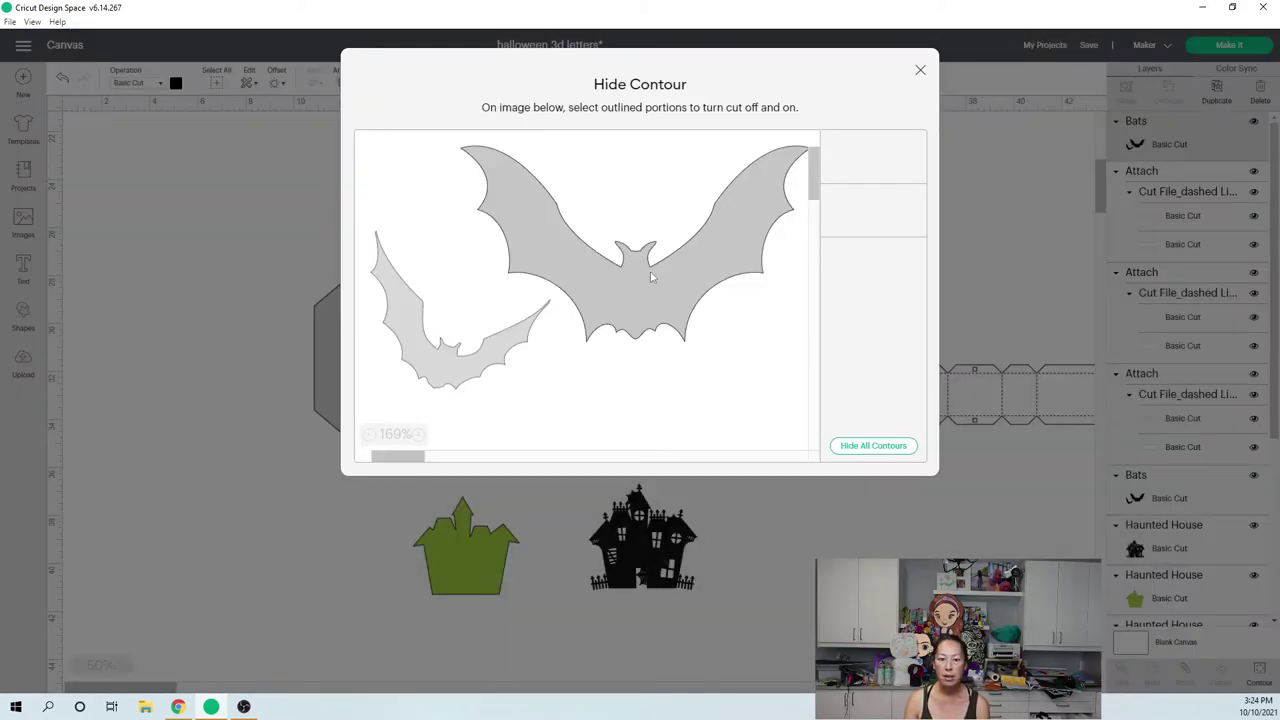
left_click(920, 70)
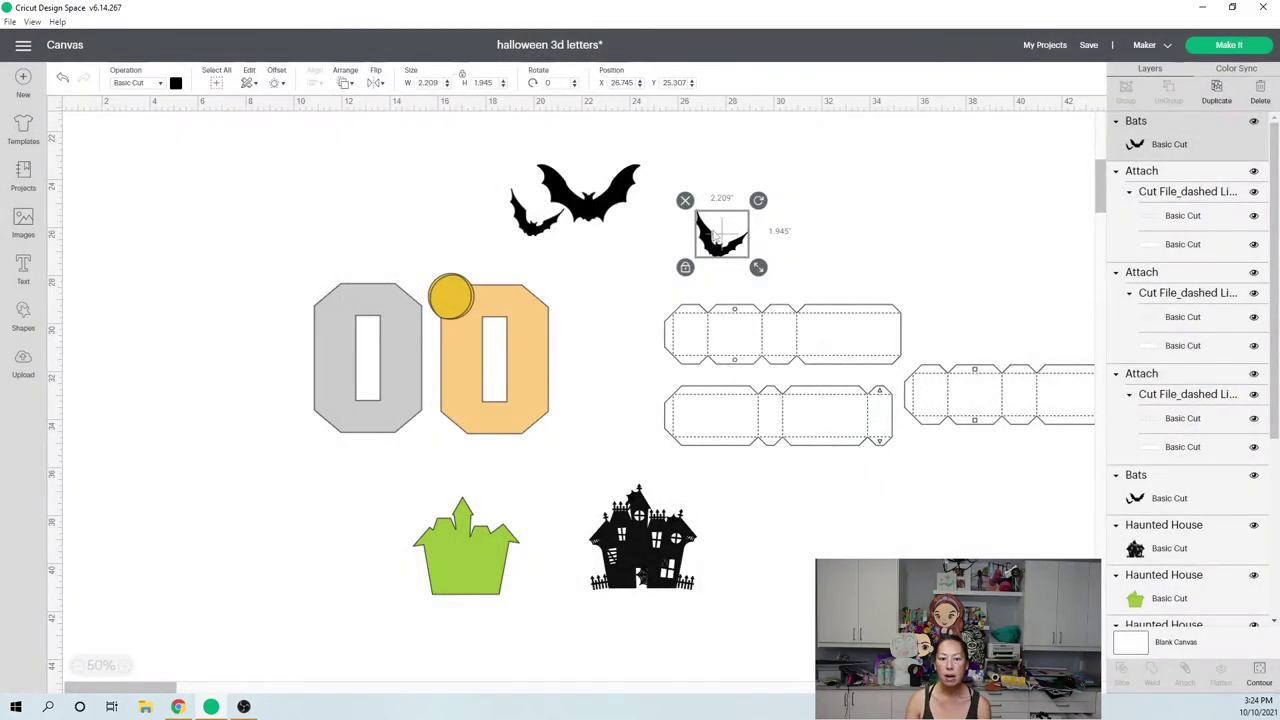
left_click_drag(715, 236, 796, 213)
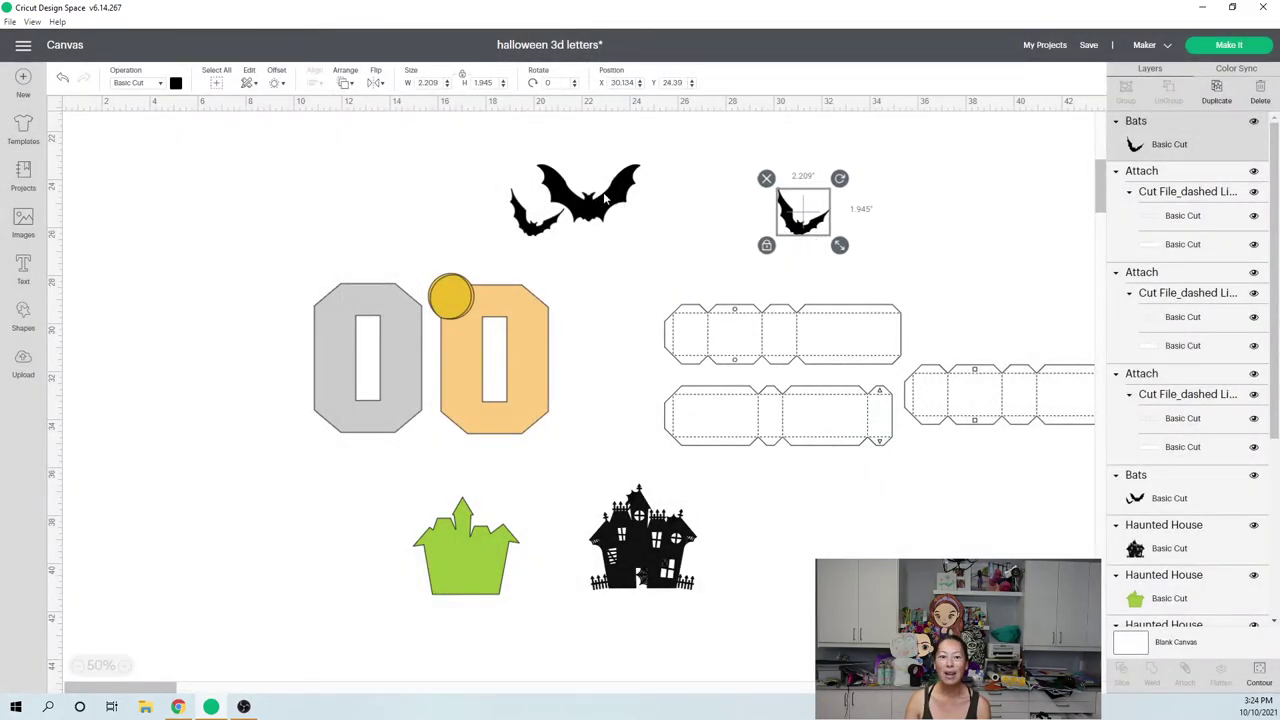
left_click(604, 199)
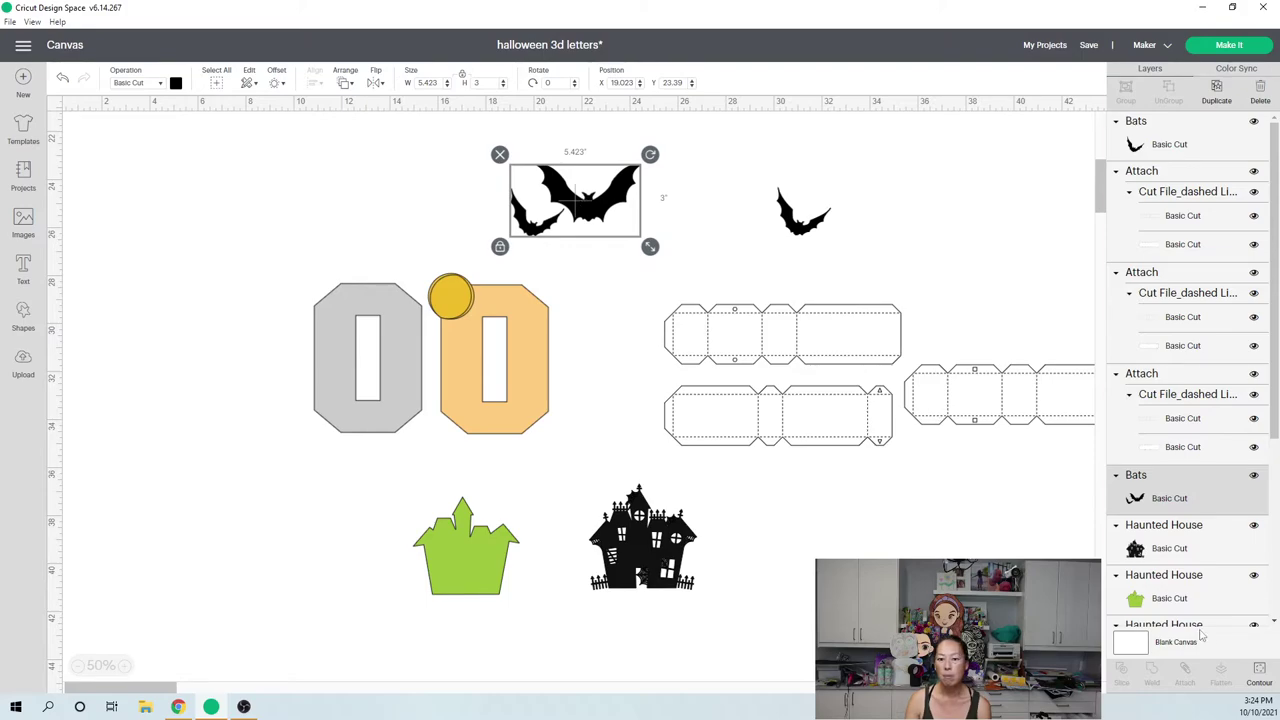
left_click(1259, 676)
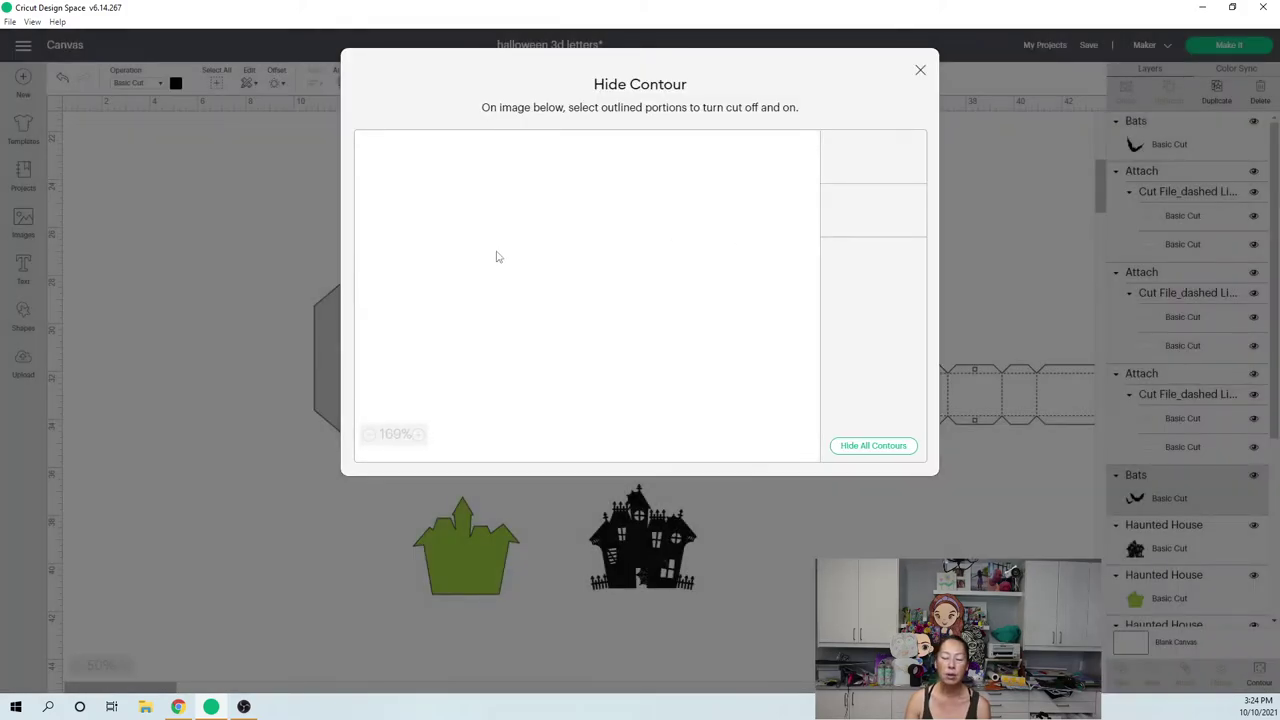
left_click(416, 350)
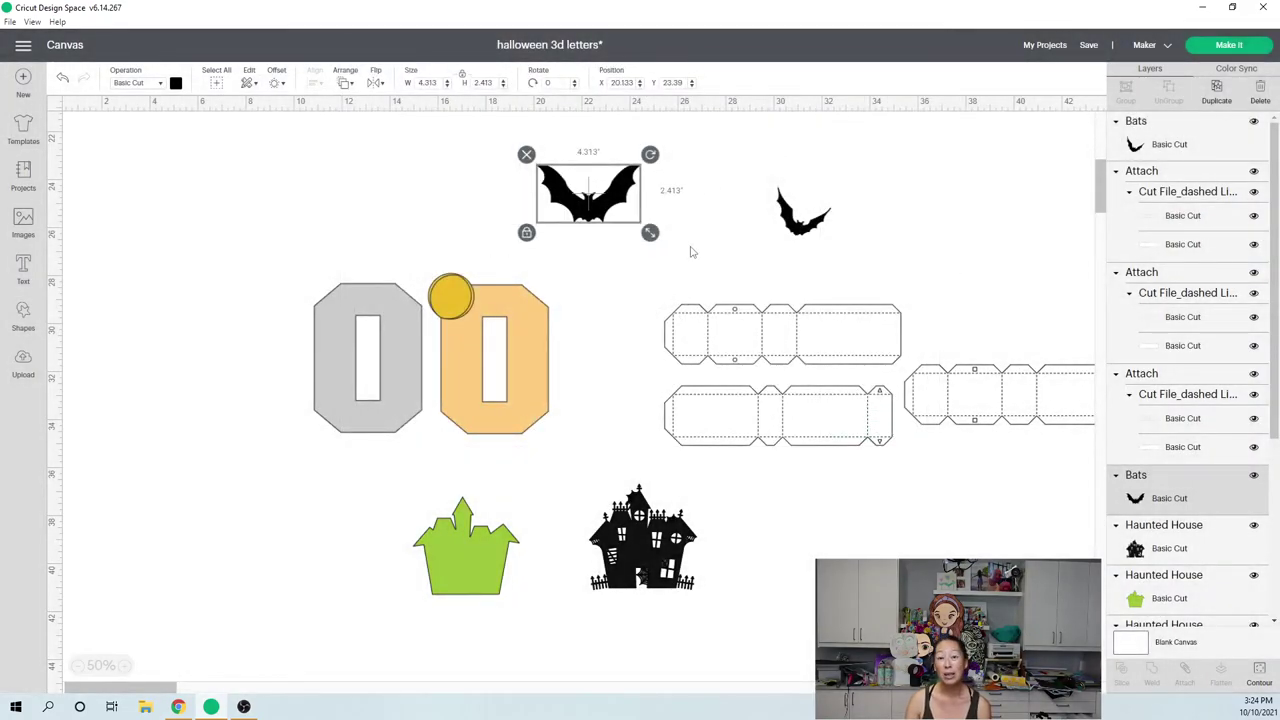
Move the large bat toward the orange O and set the small bat on it, tilted about 40°
left_click_drag(587, 207, 519, 285)
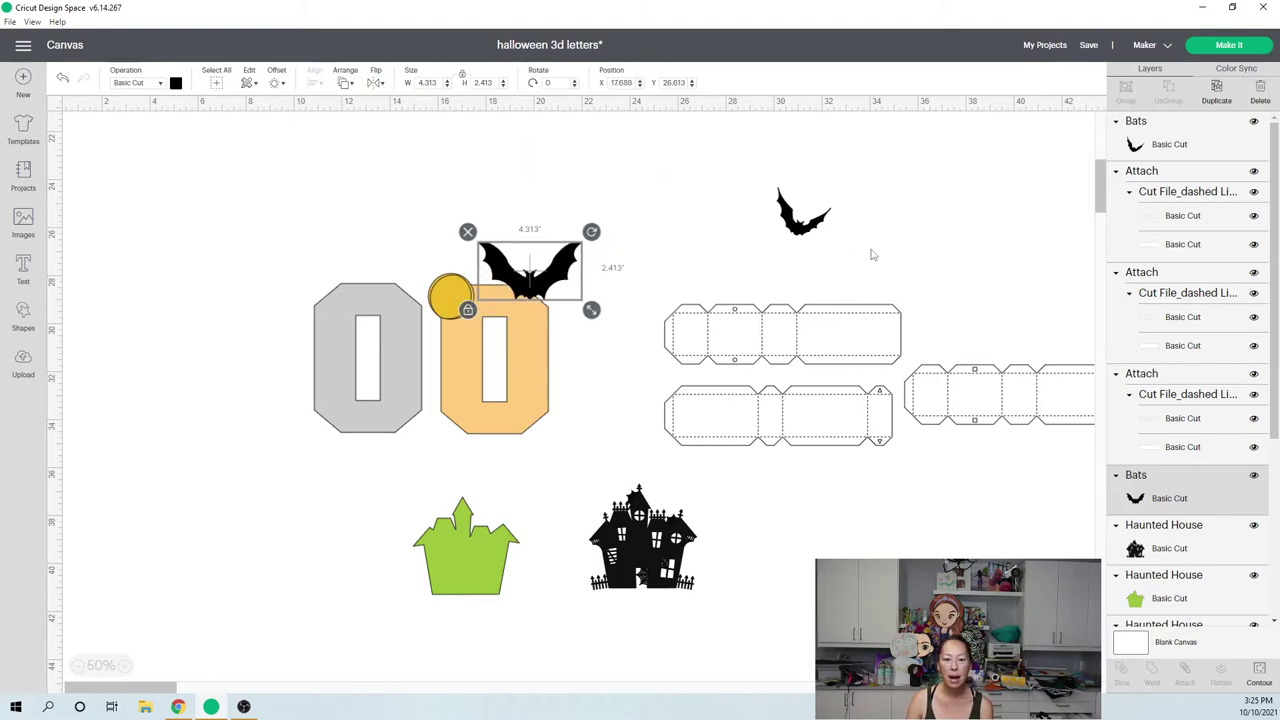
left_click(800, 226)
left_click_drag(800, 226, 463, 352)
left_click_drag(500, 313, 472, 312)
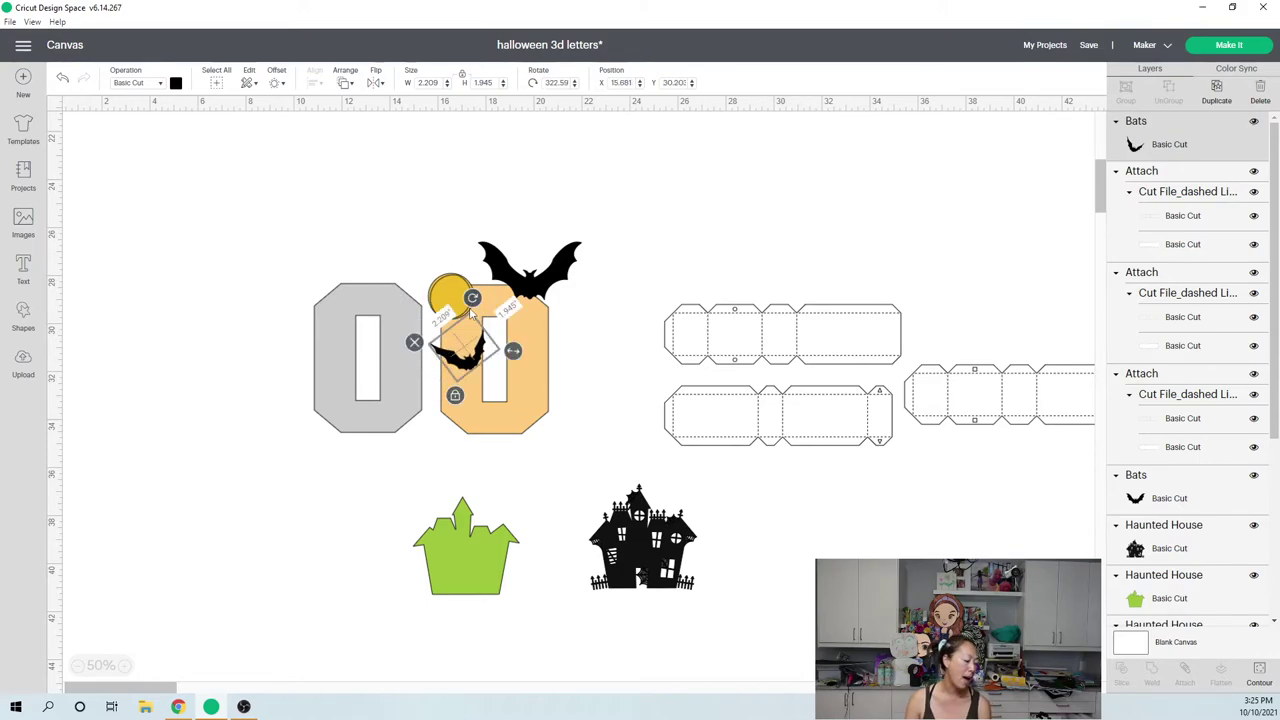
Give both the large and small bats a 0.10 in offset outline
left_click(567, 258)
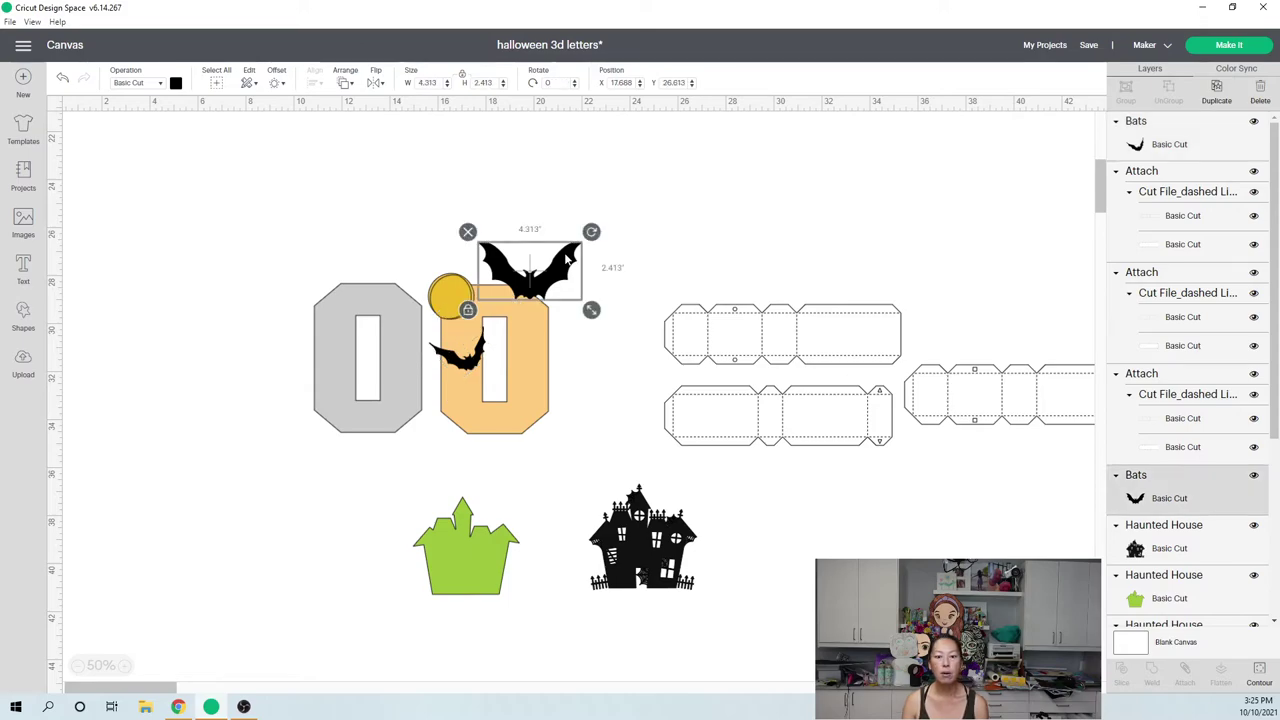
left_click(275, 85)
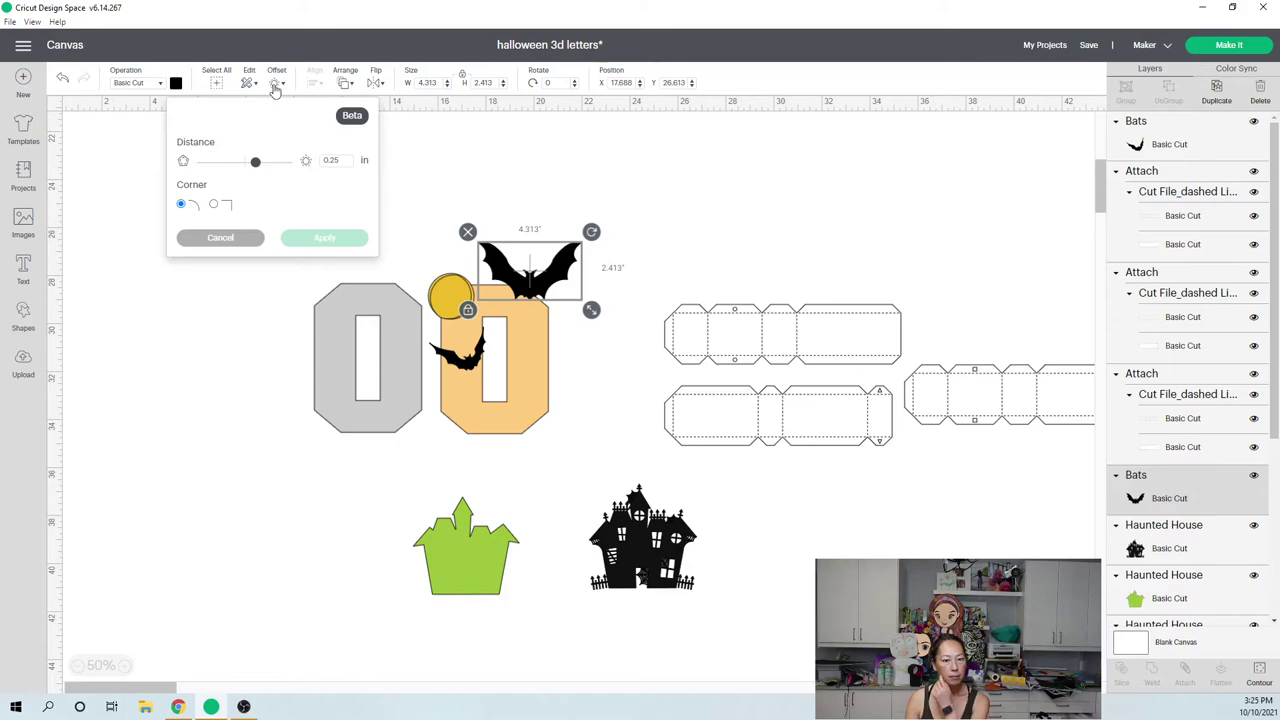
left_click(347, 160)
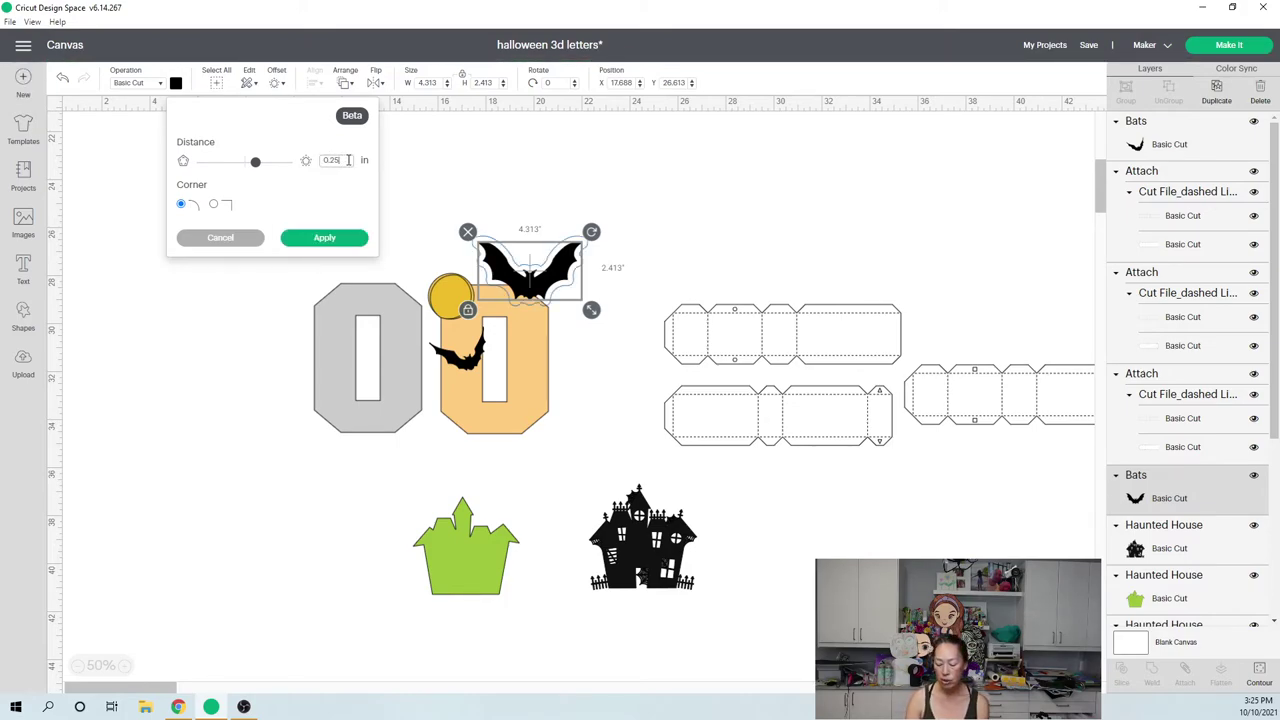
type("0.1")
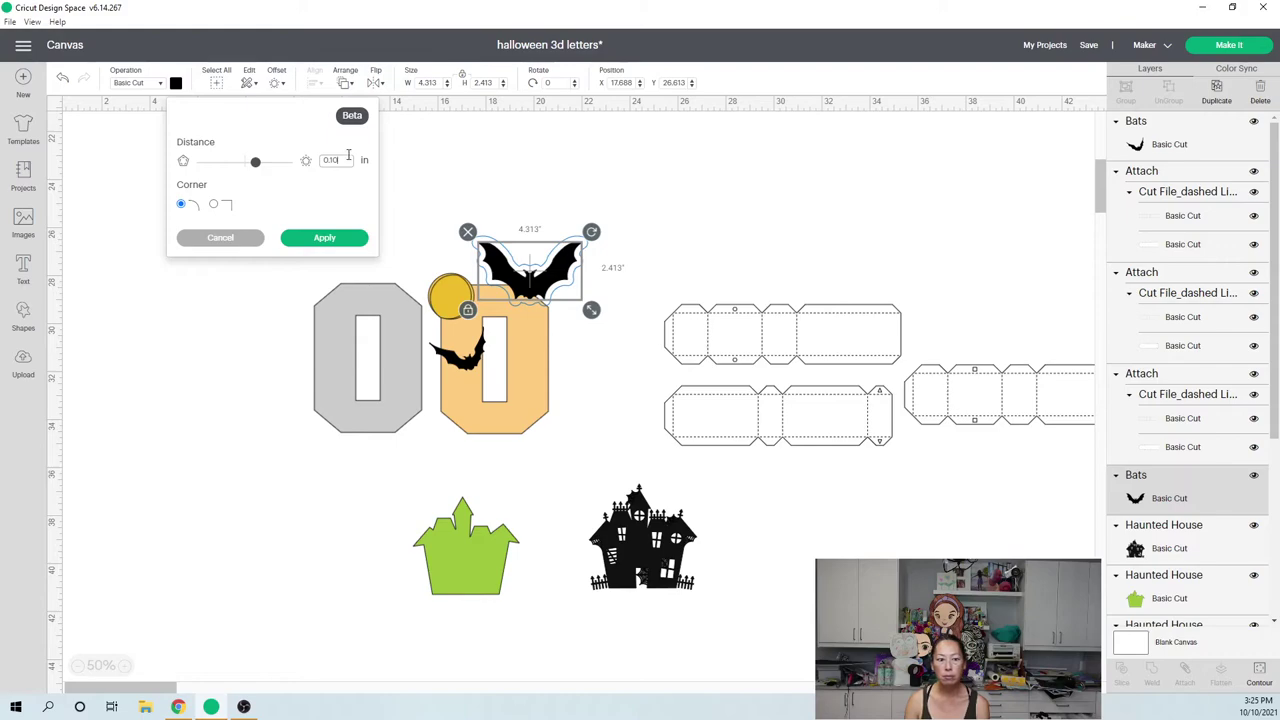
key("Return")
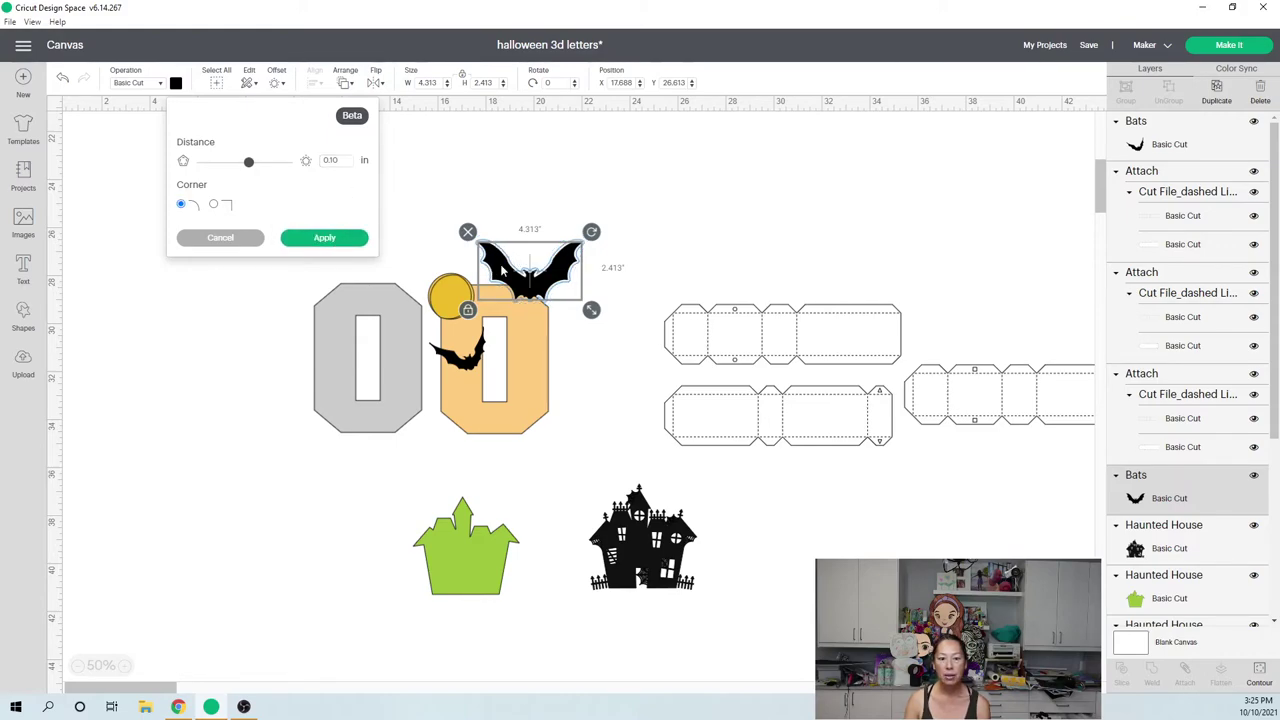
left_click(520, 300)
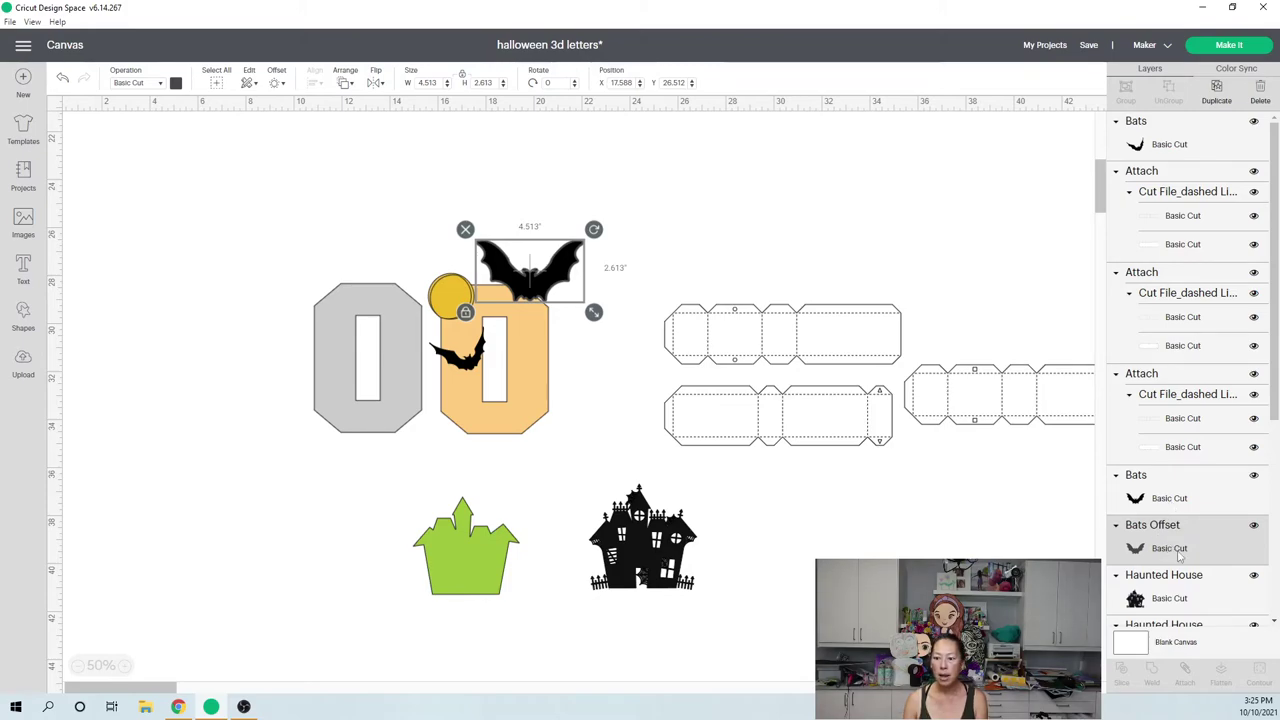
left_click(470, 360)
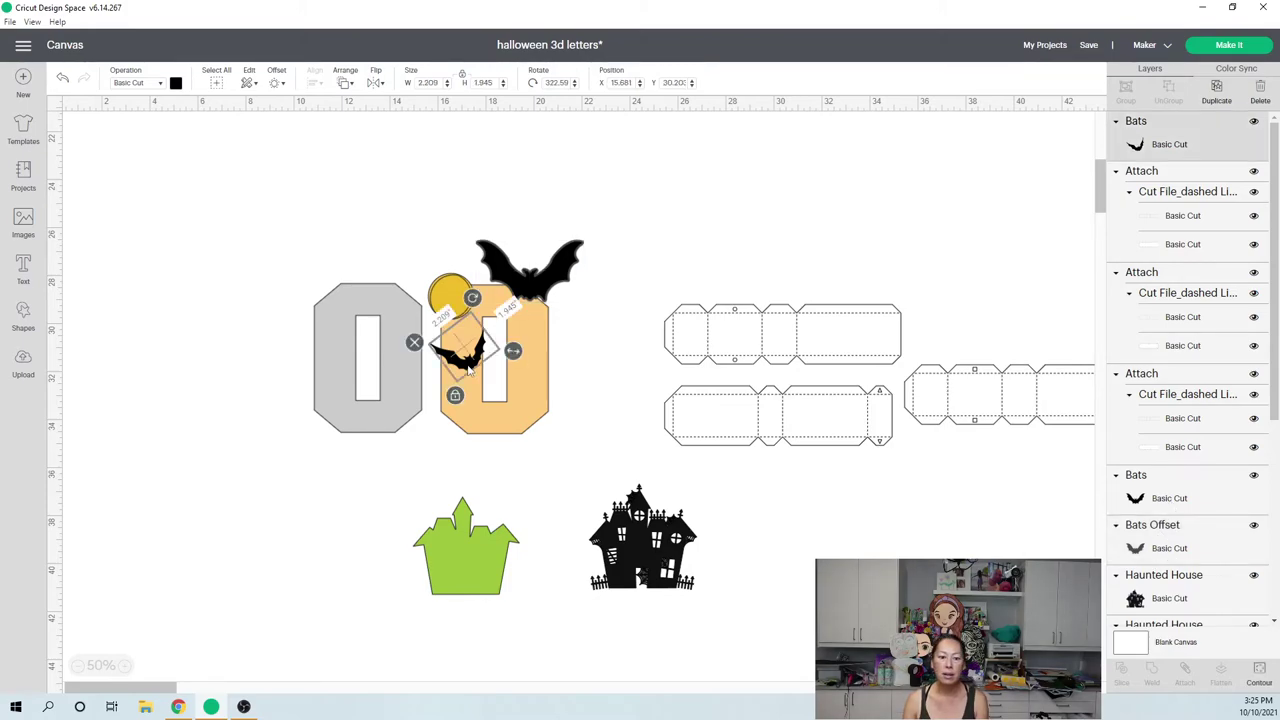
left_click(275, 84)
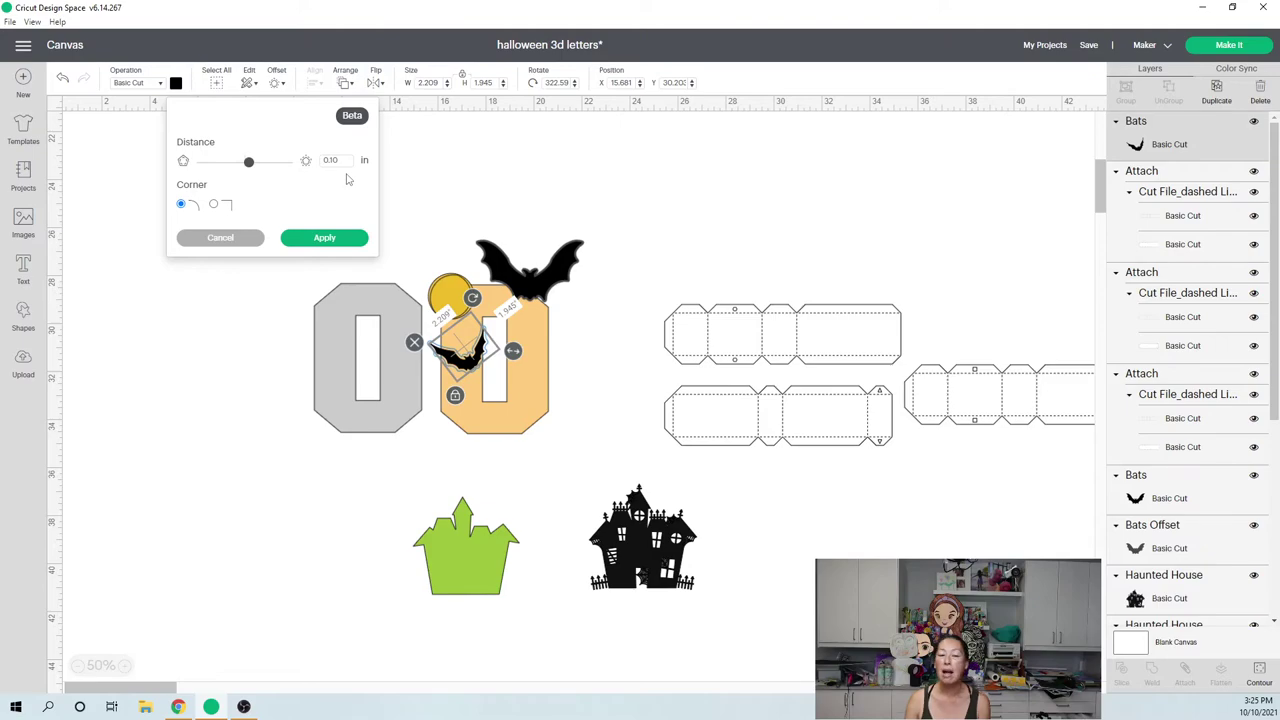
left_click(325, 238)
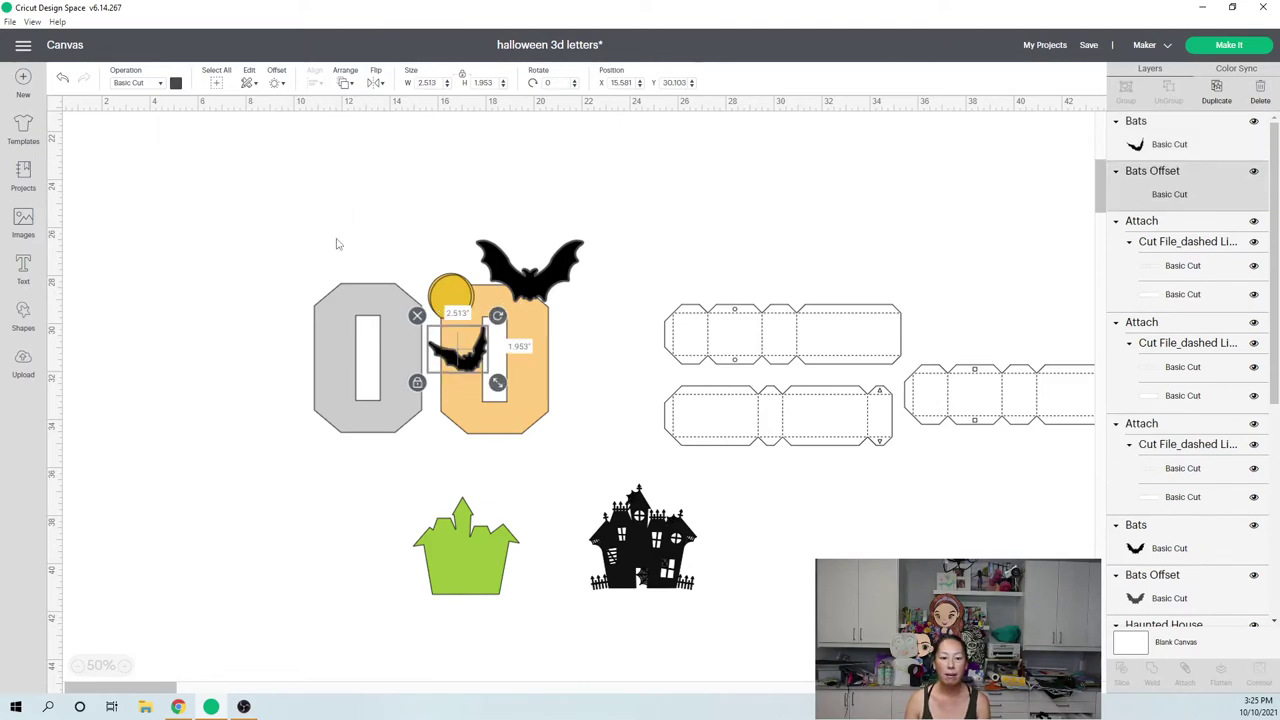
left_click(716, 479)
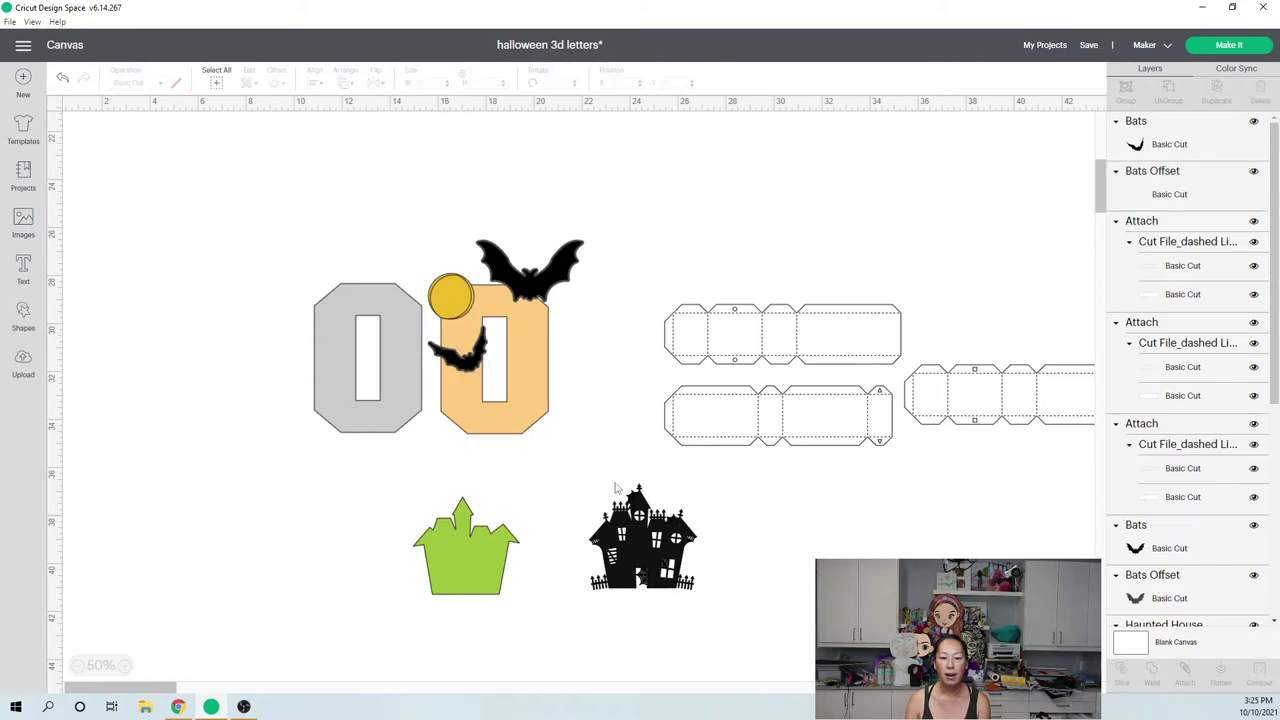
Place the haunted house over the orange O's lower right, duplicate it, and position the copy there too
left_click_drag(649, 531, 554, 404)
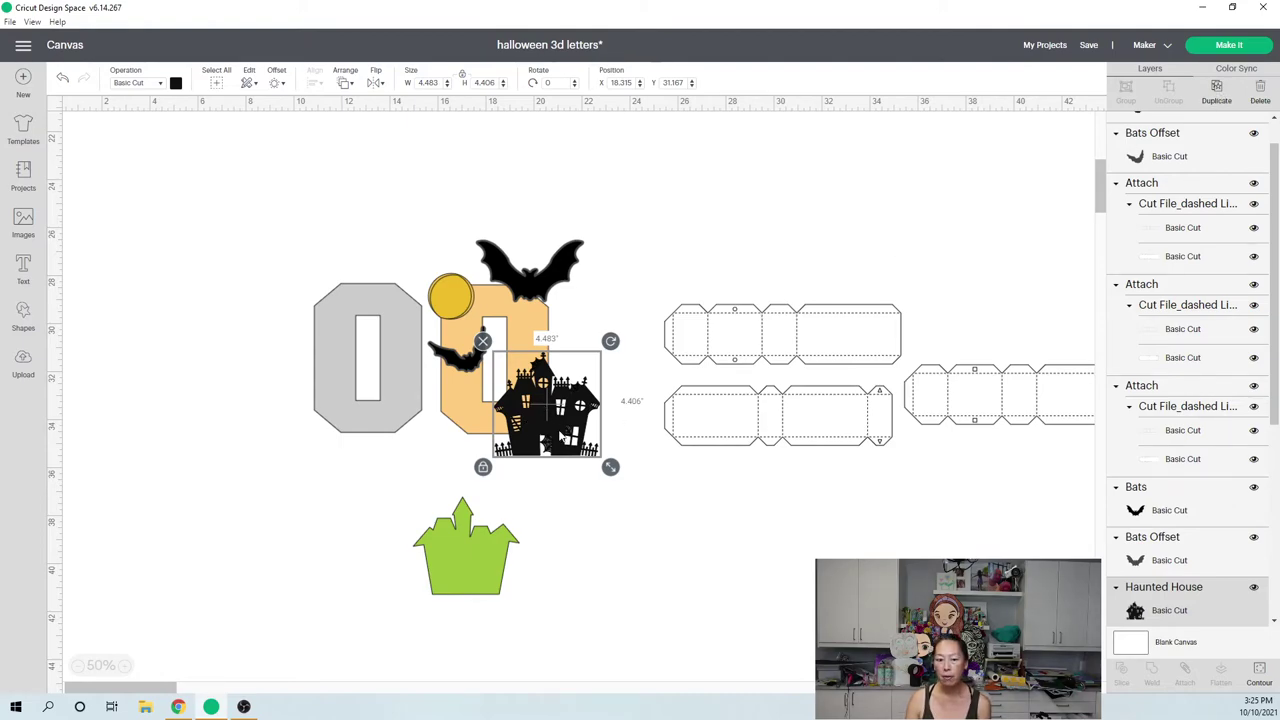
key("ctrl+d")
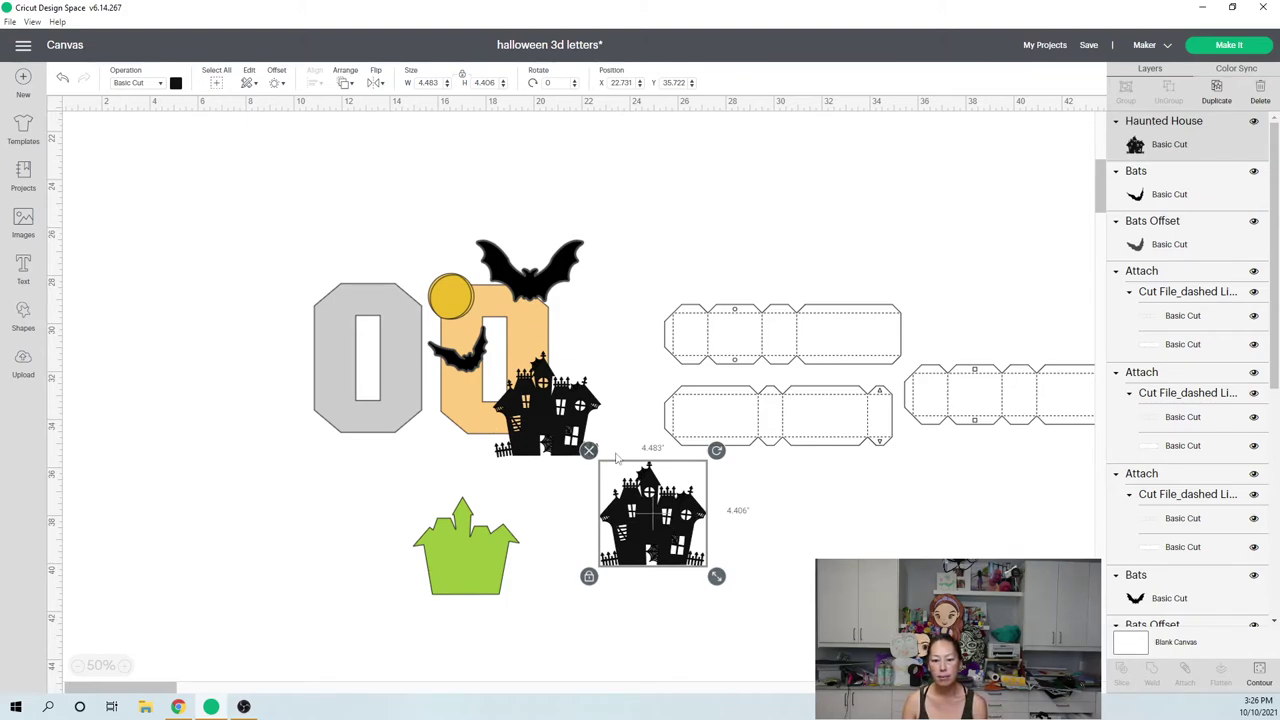
left_click_drag(659, 526, 563, 421)
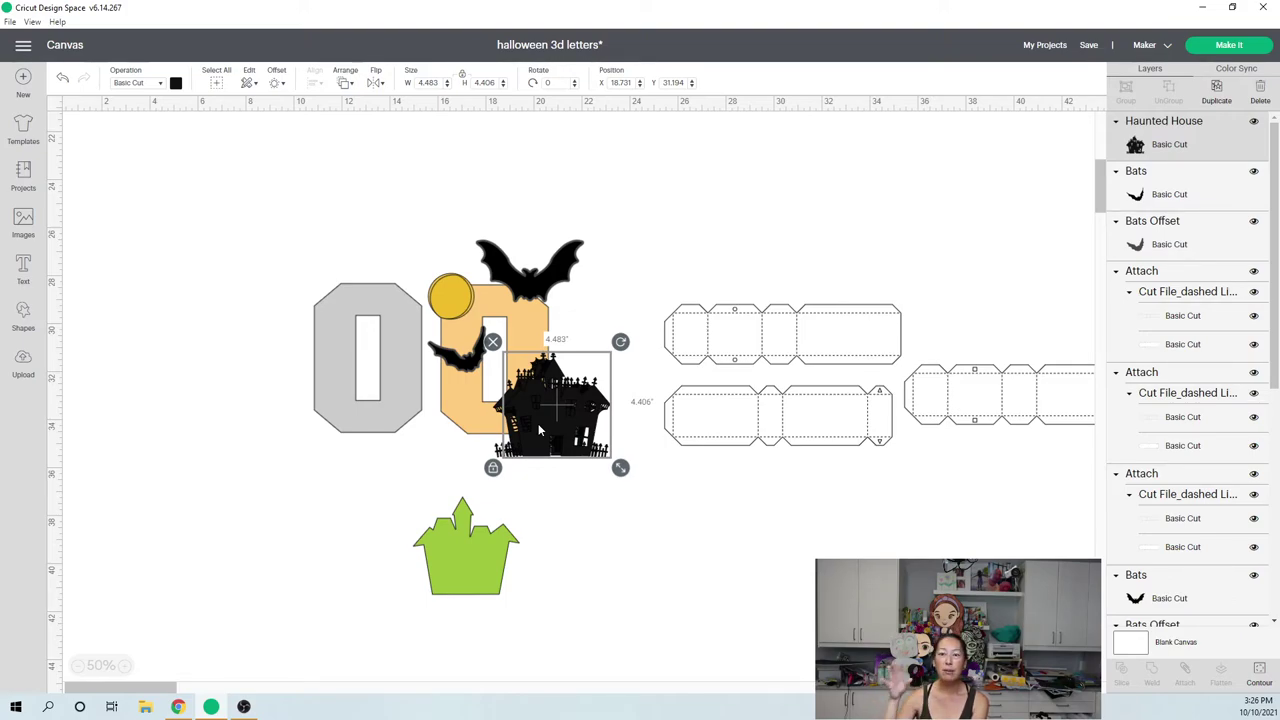
Clear the duplicate haunted house and delete the small bat from the orange O
key("ctrl+shift+Down")
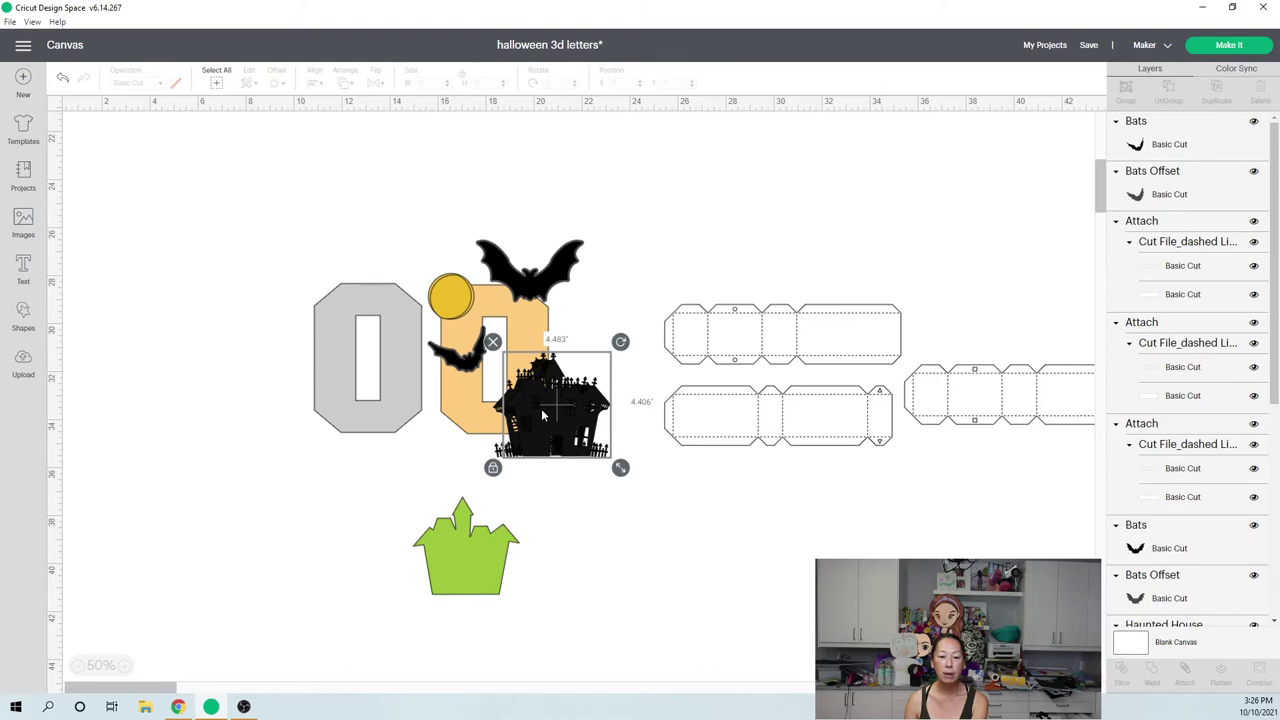
left_click(544, 414)
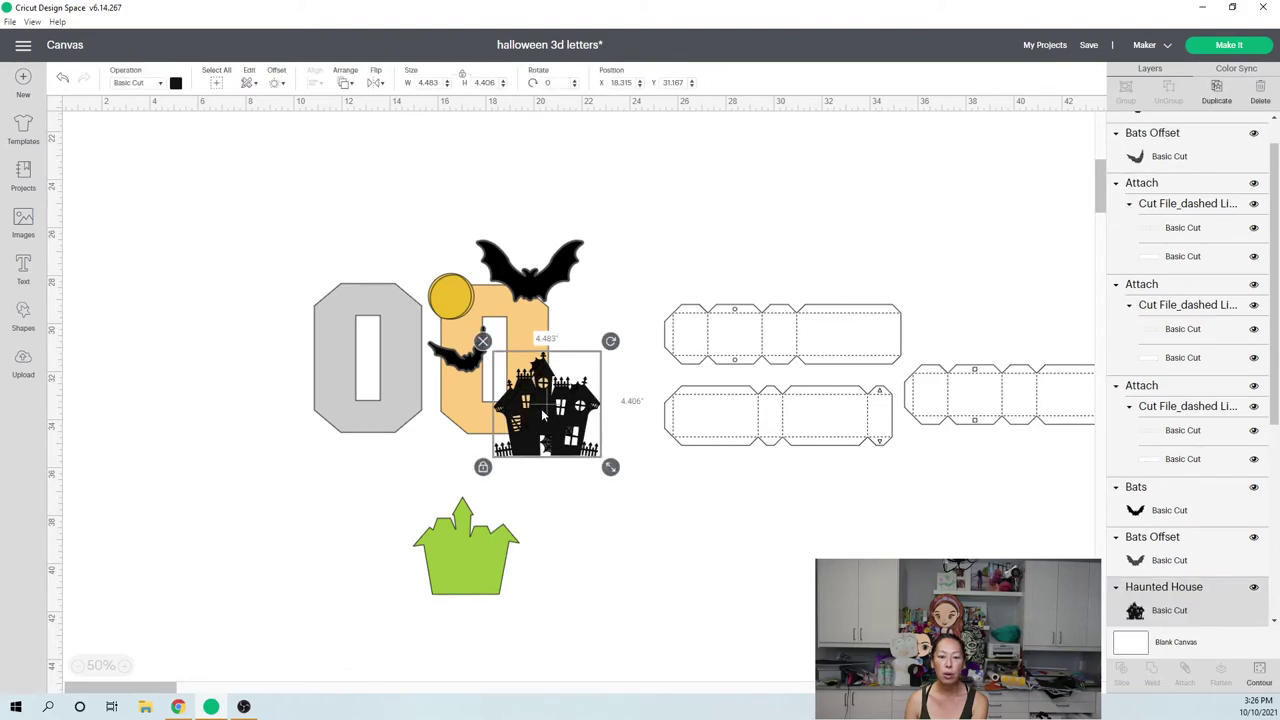
left_click(479, 553)
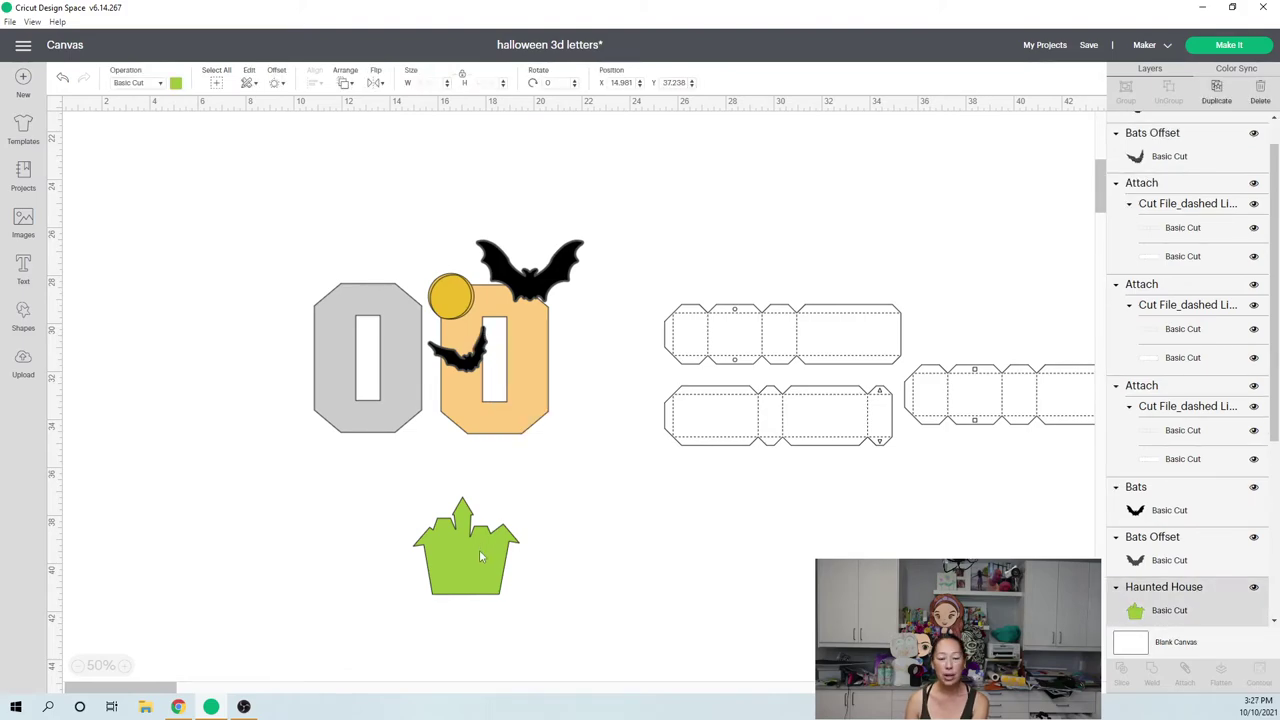
left_click(460, 355)
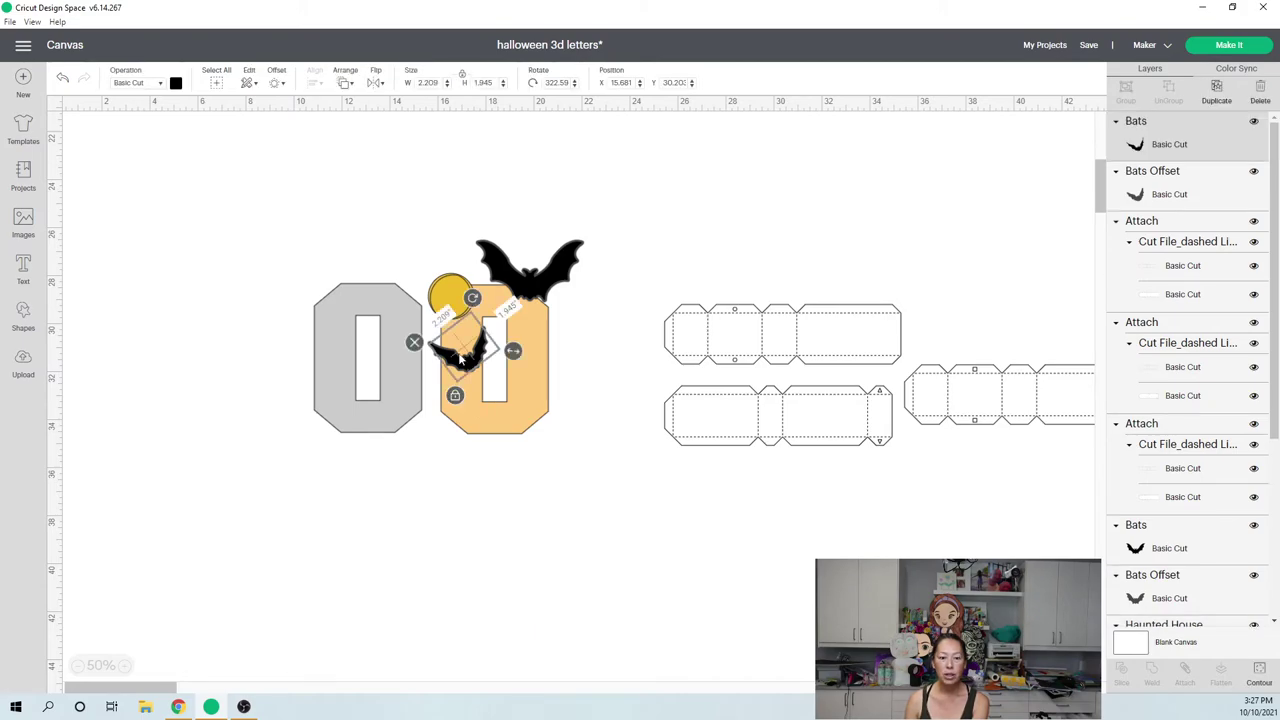
key("Delete")
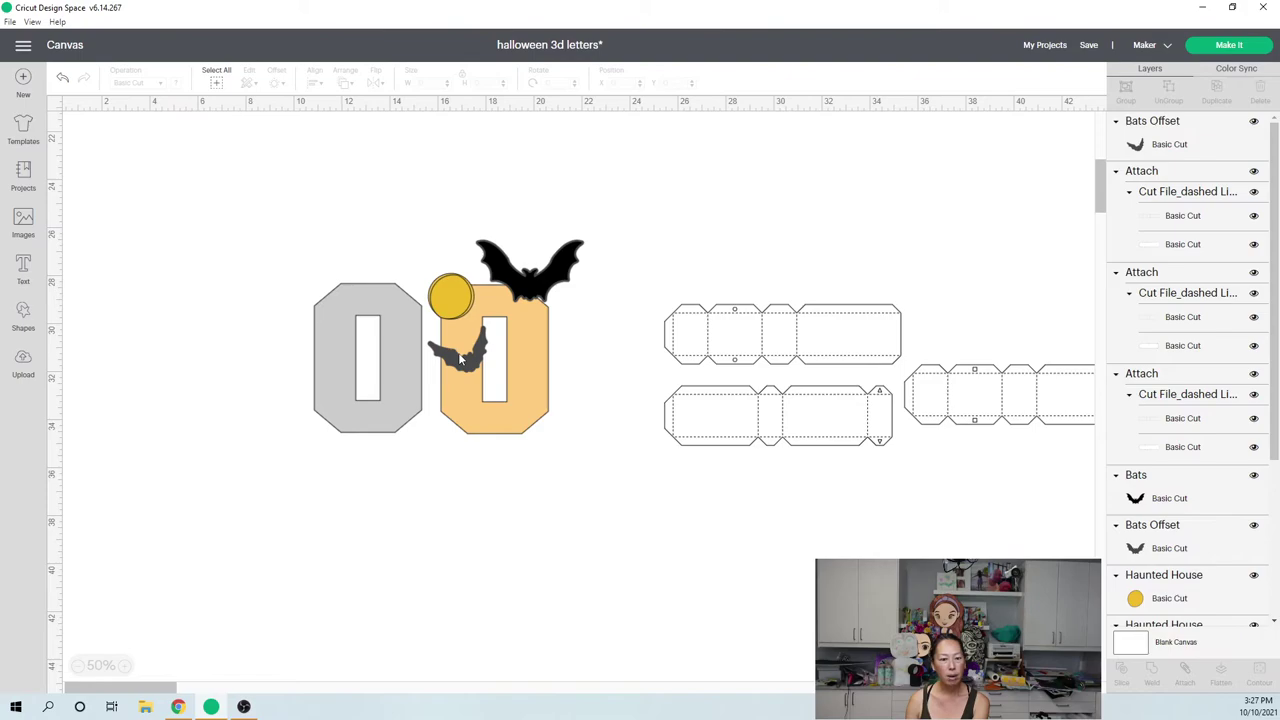
Delete the small bat's offset, a leftover house layer and the yellow moon circle
left_click(461, 358)
key("Delete")
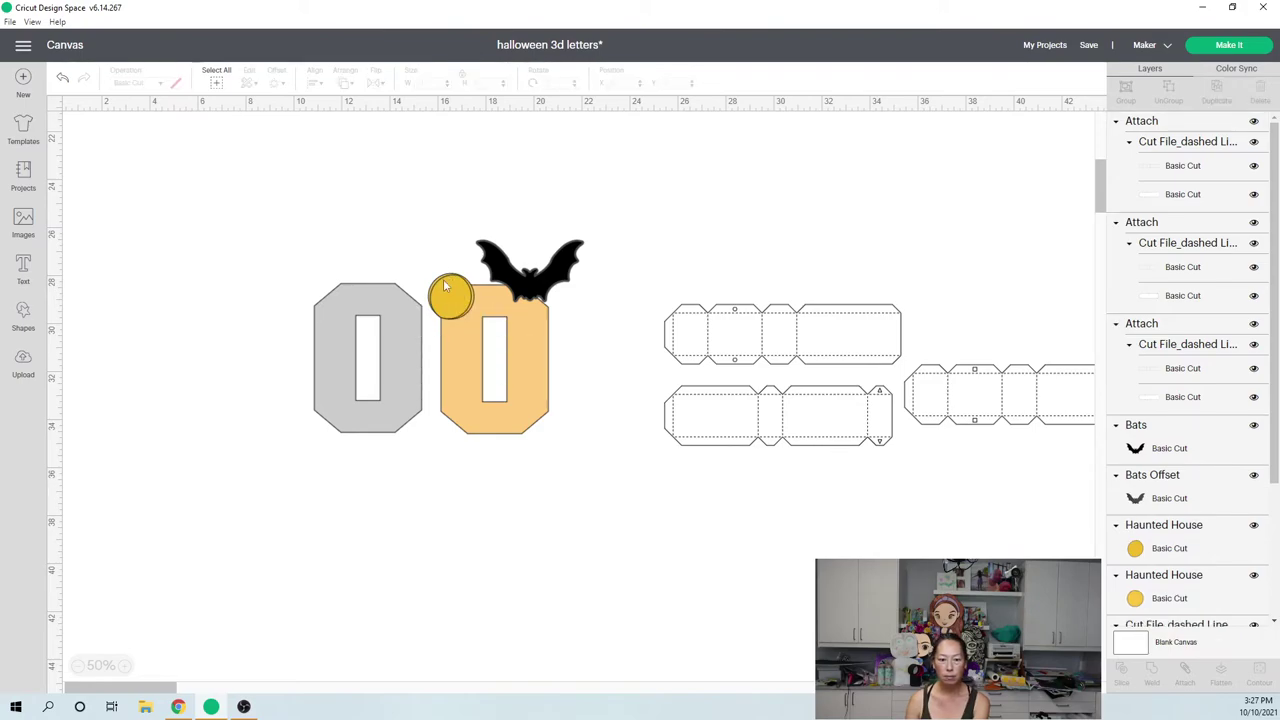
left_click(446, 287)
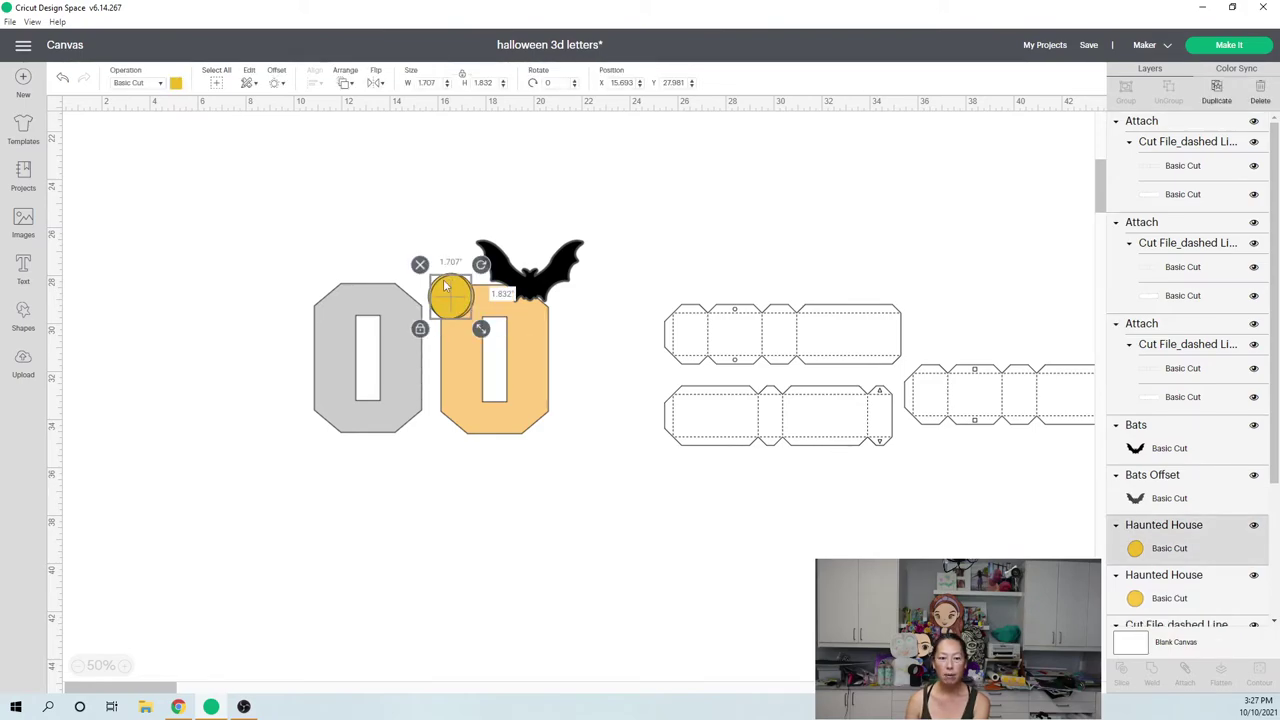
key("Delete")
left_click(446, 287)
key("Delete")
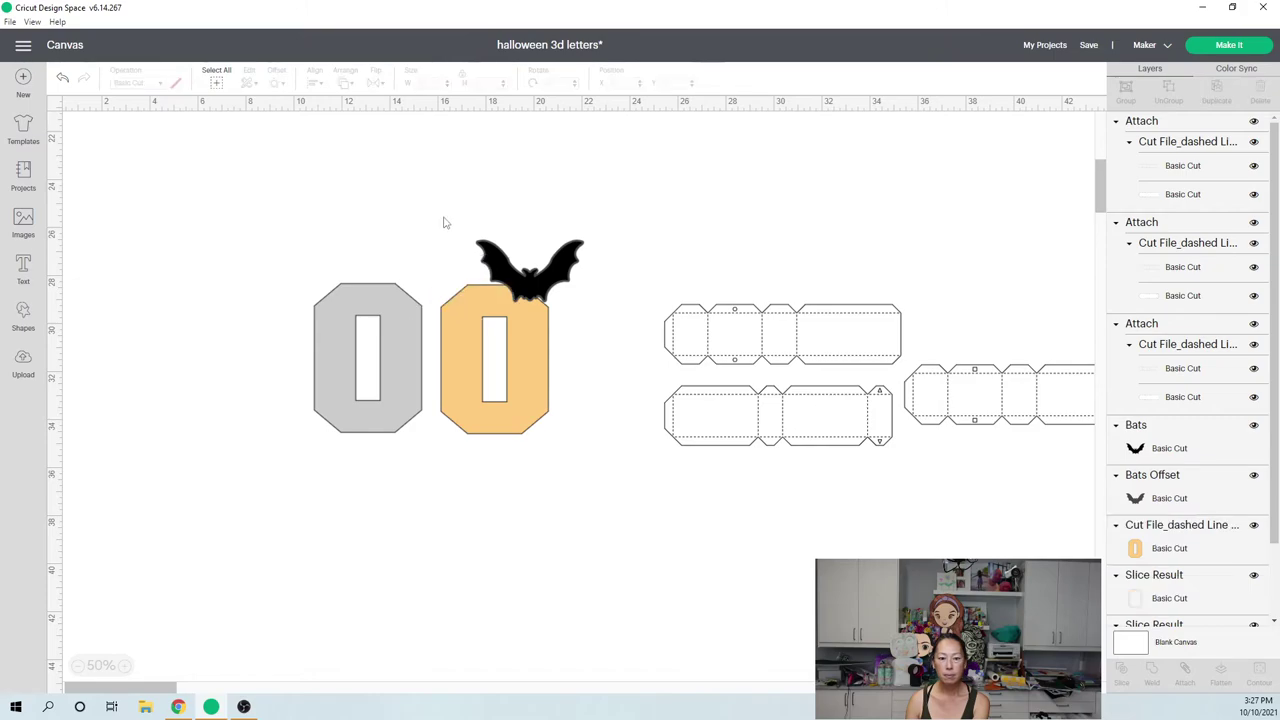
left_click_drag(444, 210, 556, 260)
key("Delete")
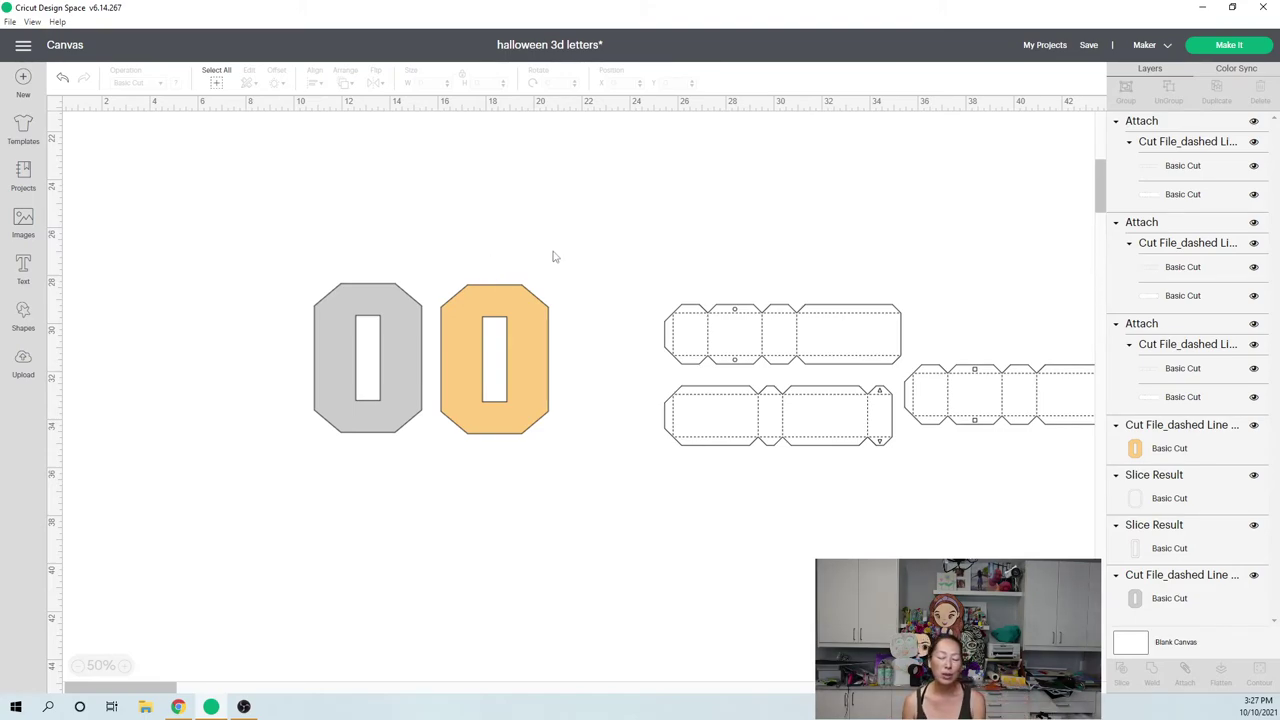
Move the outlined O with its frame rings up beside the letters, left of the grey O
scroll(234, 571, "down", 3)
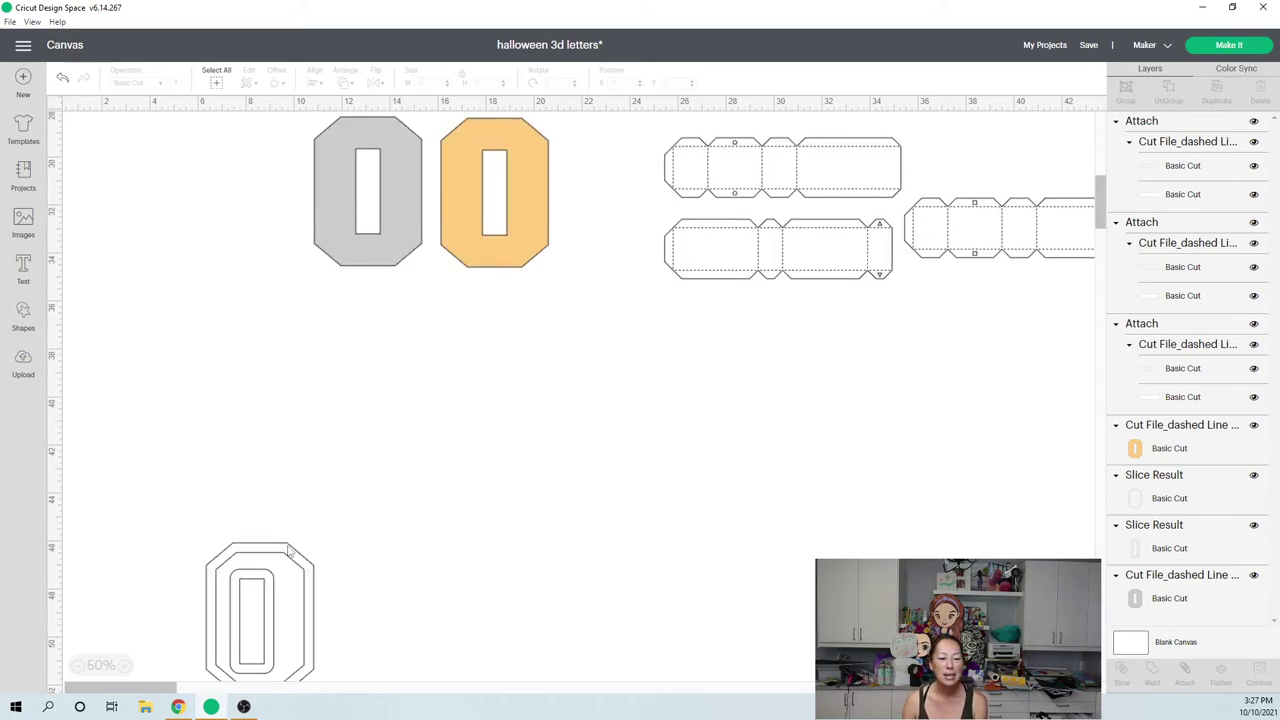
left_click_drag(163, 553, 236, 173)
left_click(366, 372)
scroll(366, 372, "up", 2)
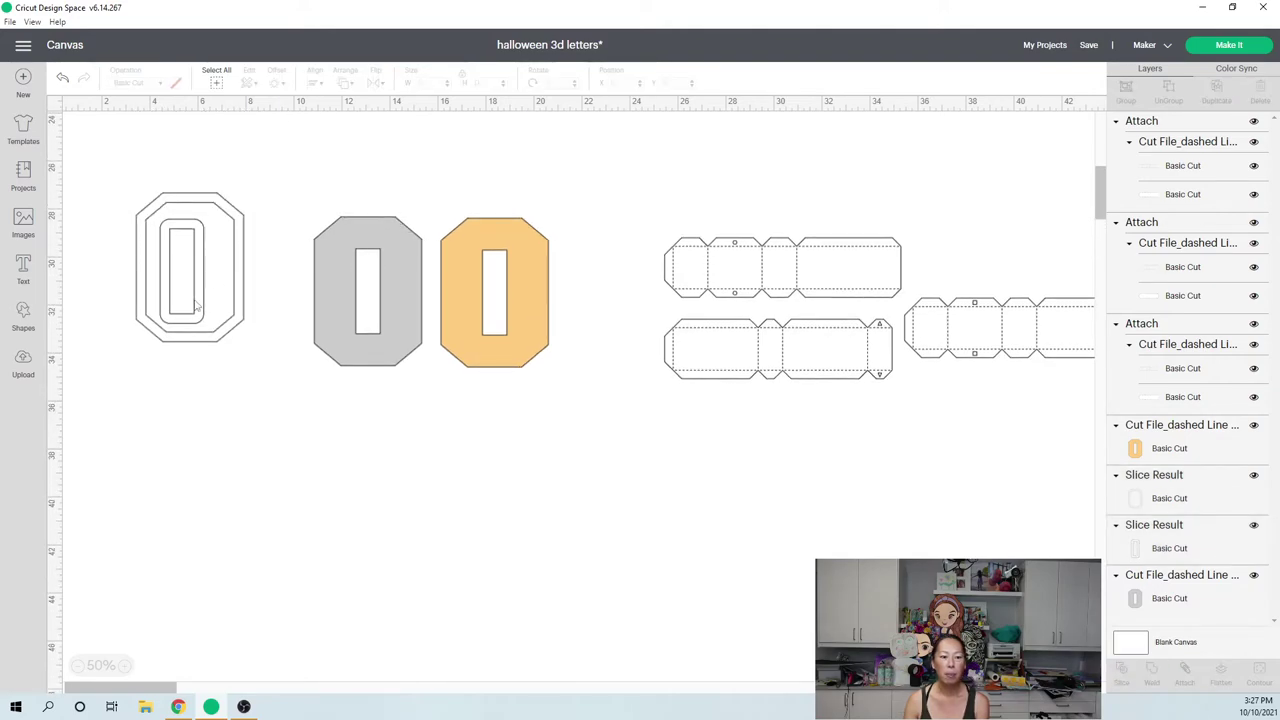
left_click(196, 306)
mouse_move(195, 305)
left_mouse_down()
mouse_move(212, 306)
mouse_move(184, 315)
left_mouse_up()
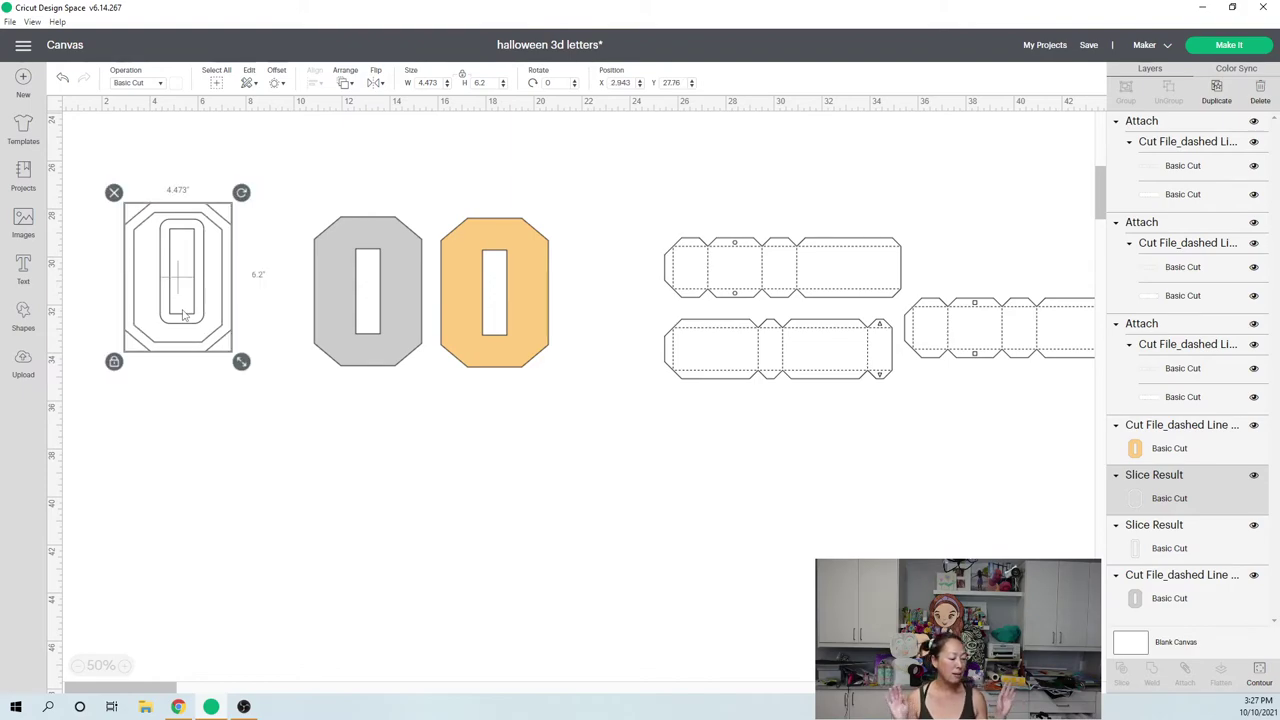
Shift the orange O and then the grey O further right, grey O at X 11.194
left_click(524, 306)
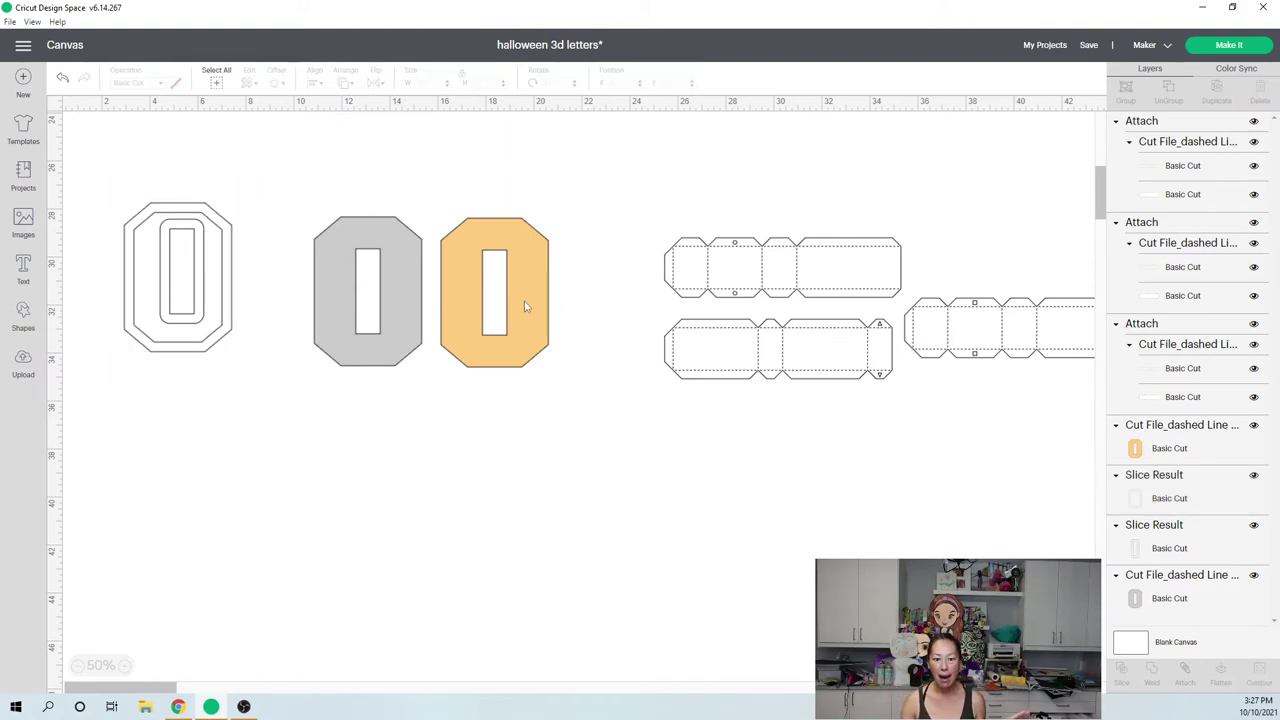
left_click_drag(540, 305, 592, 304)
left_click(757, 273)
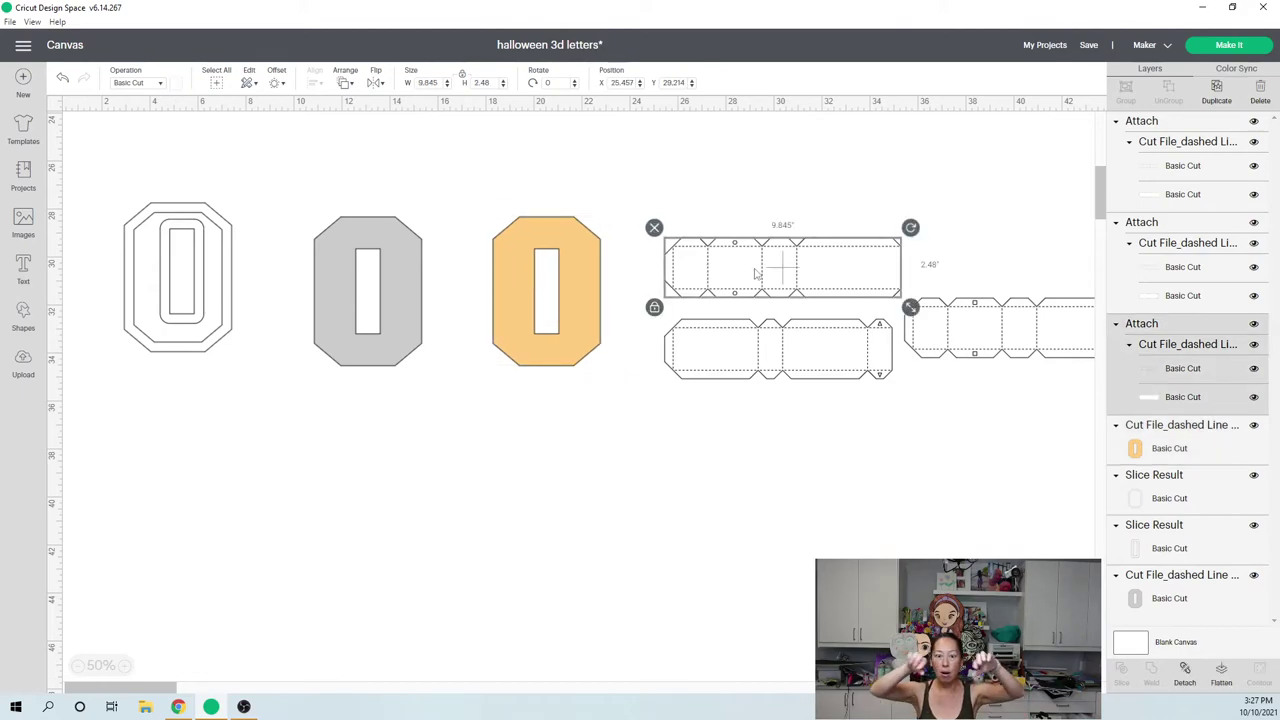
left_click(385, 265)
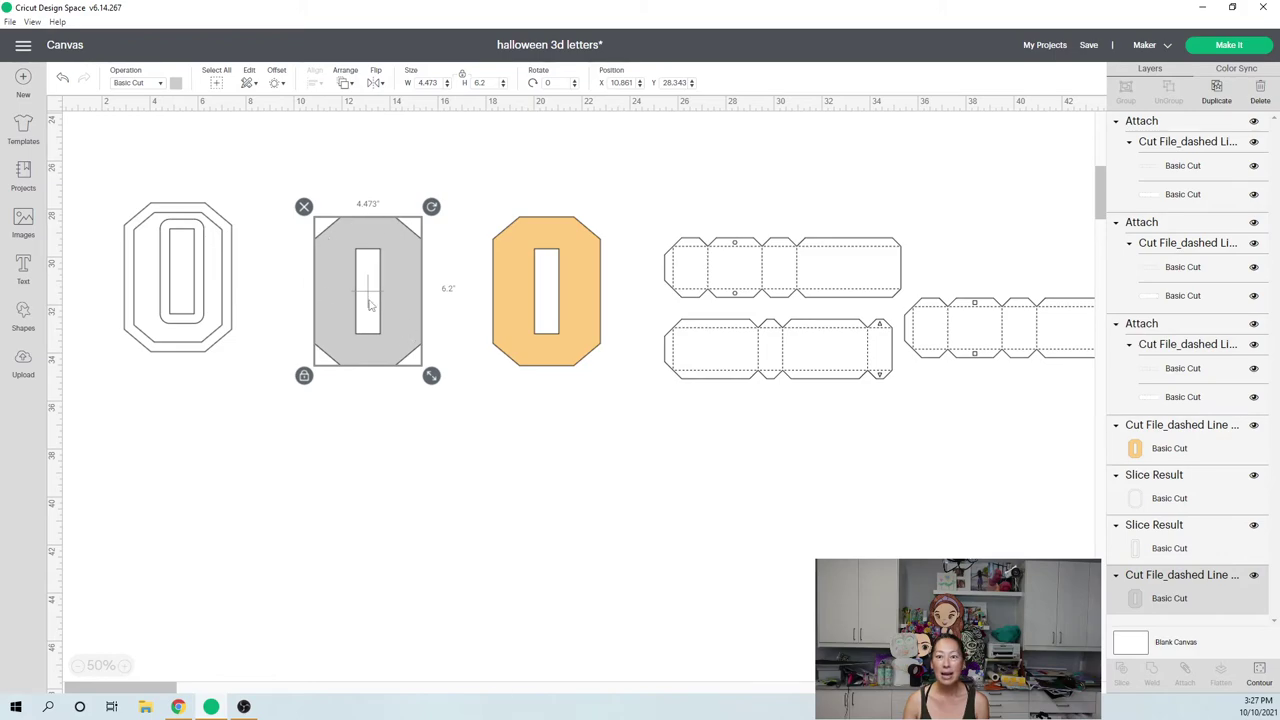
left_click_drag(392, 293, 430, 292)
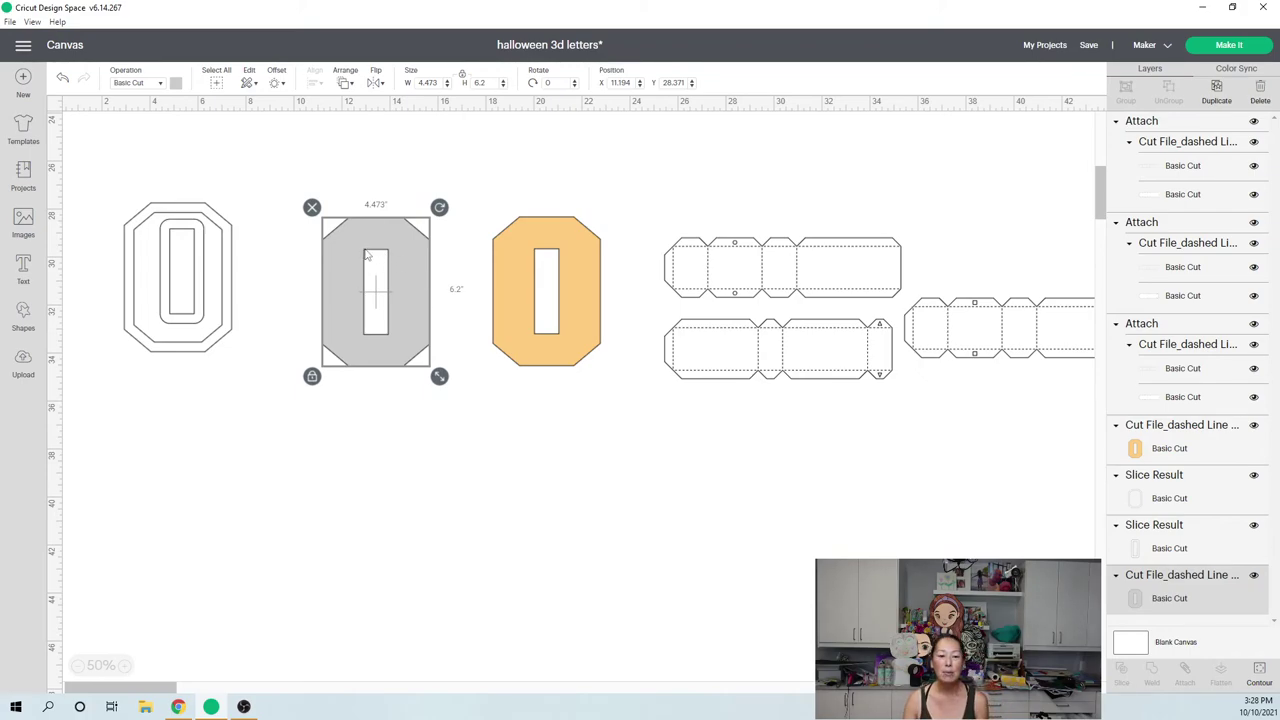
Try laying the outline O's frame pieces over the grey O, then undo back to the full outline O
left_click(206, 266)
left_click_drag(198, 271, 400, 285)
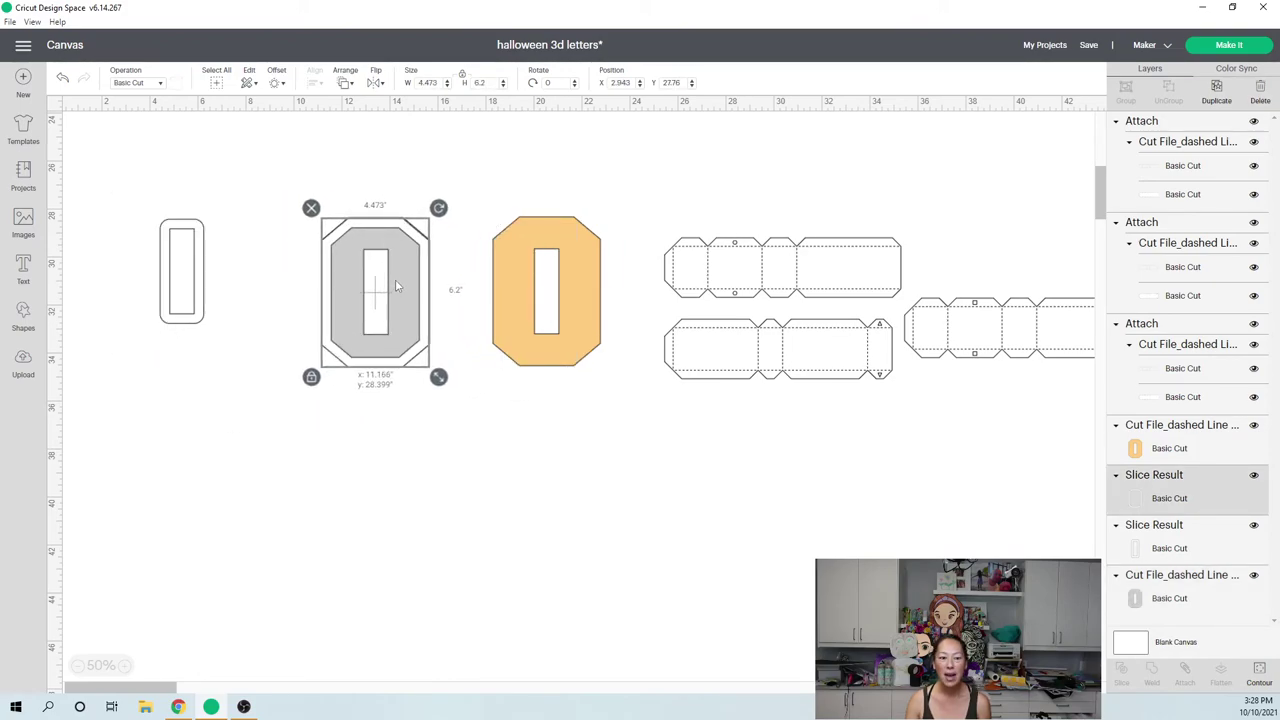
left_click_drag(396, 286, 397, 286)
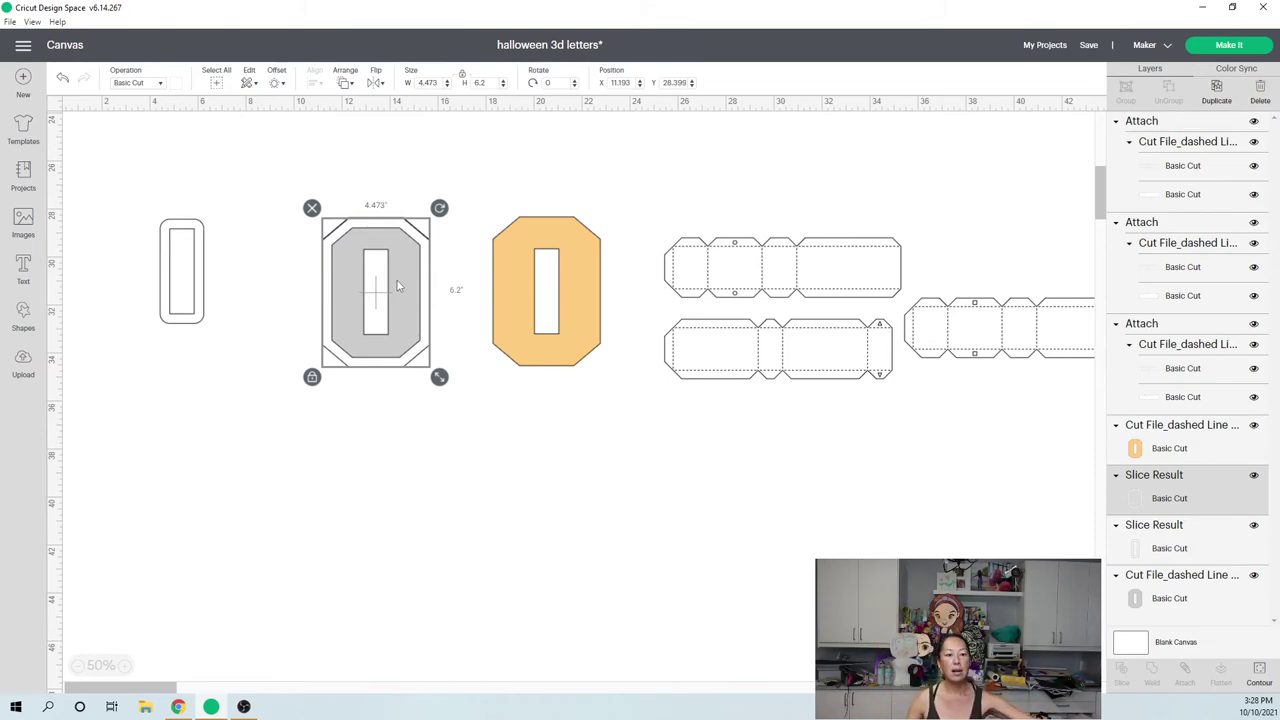
left_click_drag(203, 287, 395, 308)
key("ctrl+z")
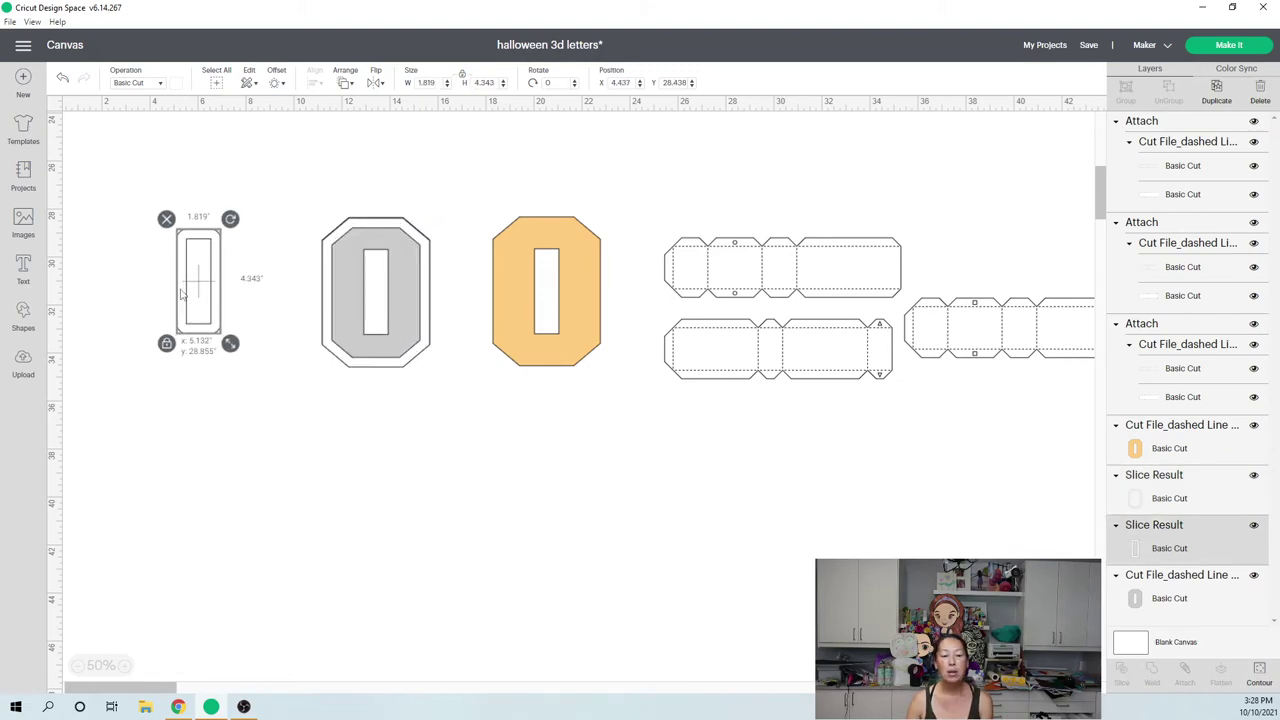
left_click(170, 293)
key("ctrl+z")
key("ctrl+z")
key("ctrl+z")
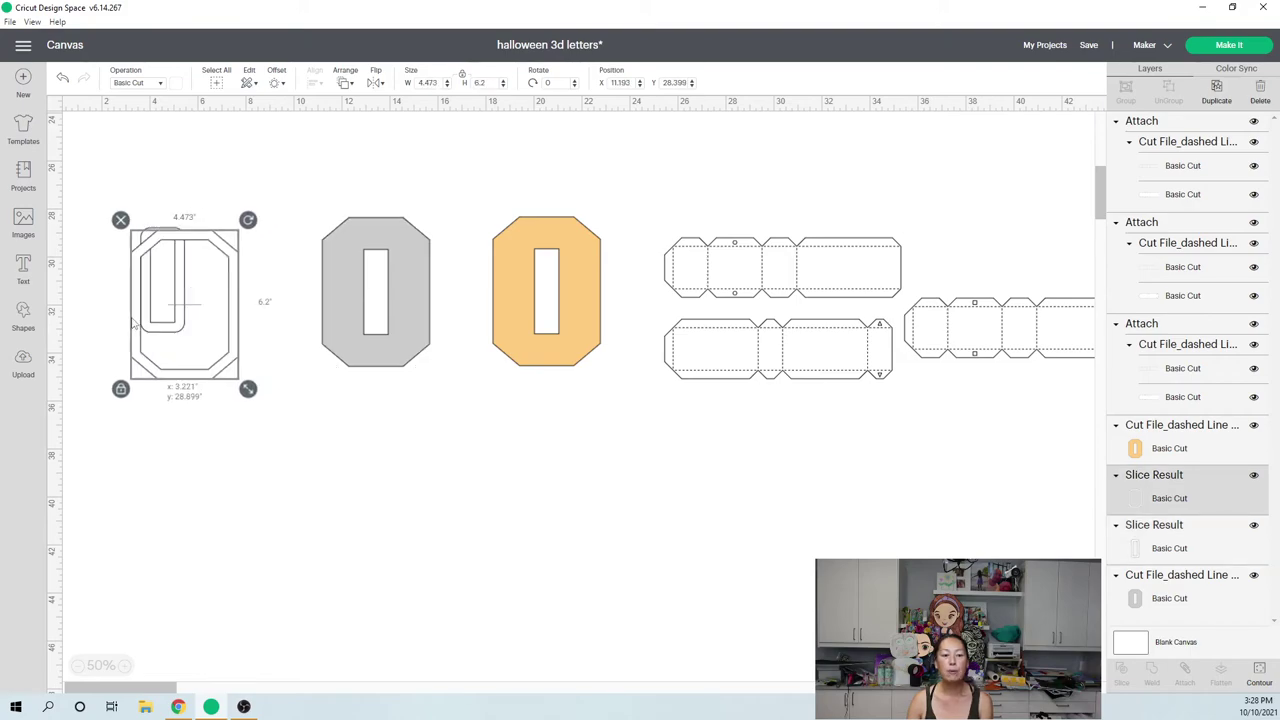
Centre the 1.819 by 4.343 inch inner tall ring inside the outlined O's frame
left_click(372, 240)
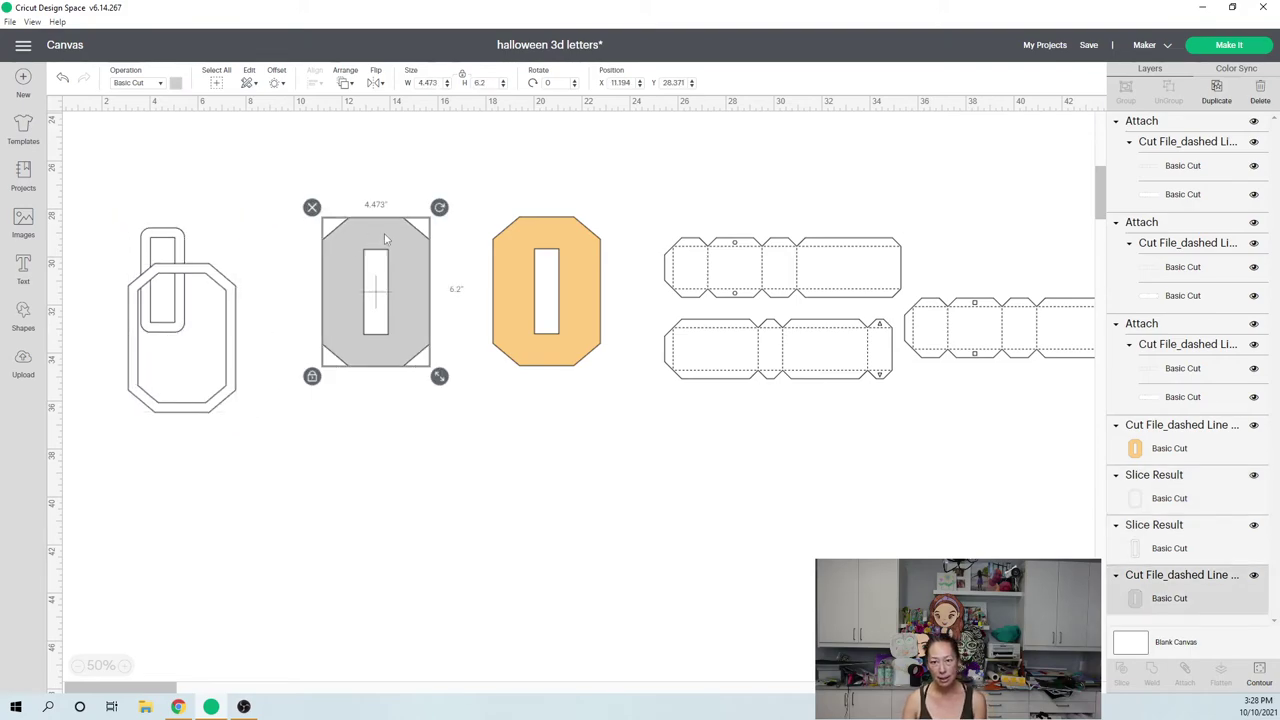
left_click(565, 241)
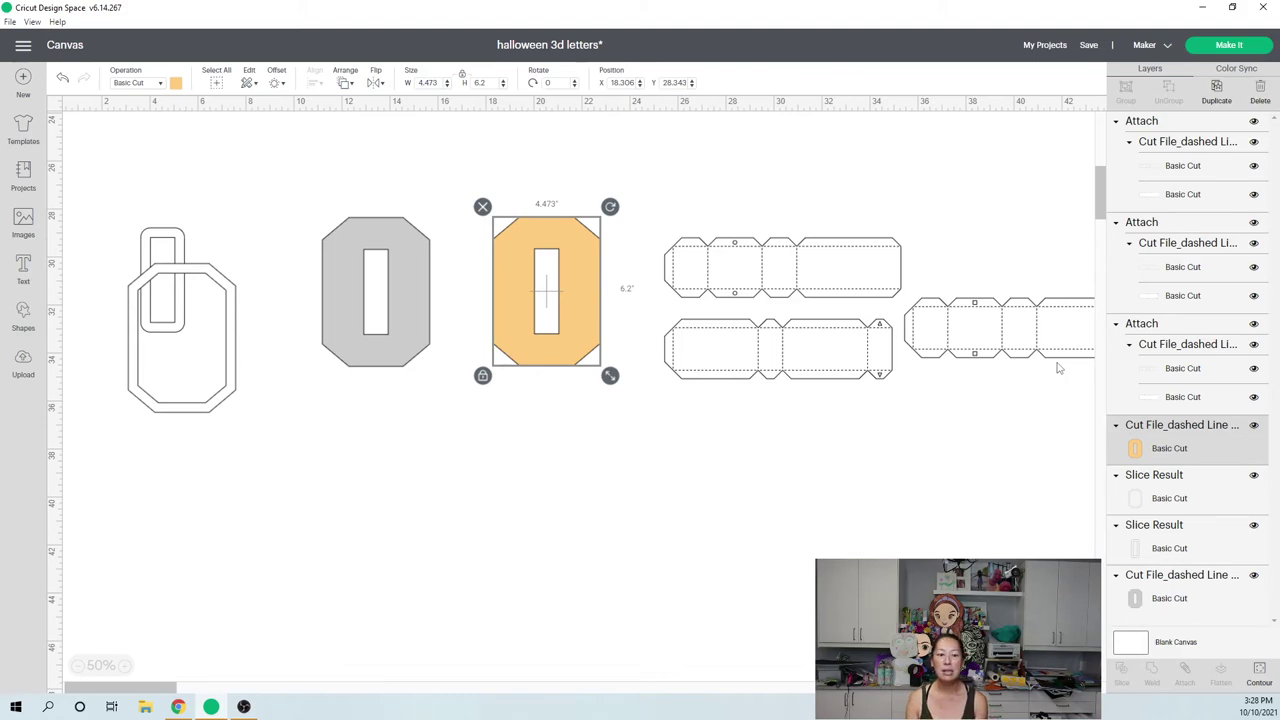
left_click(195, 292)
left_click(183, 236)
left_click_drag(183, 236, 198, 297)
left_click(396, 257)
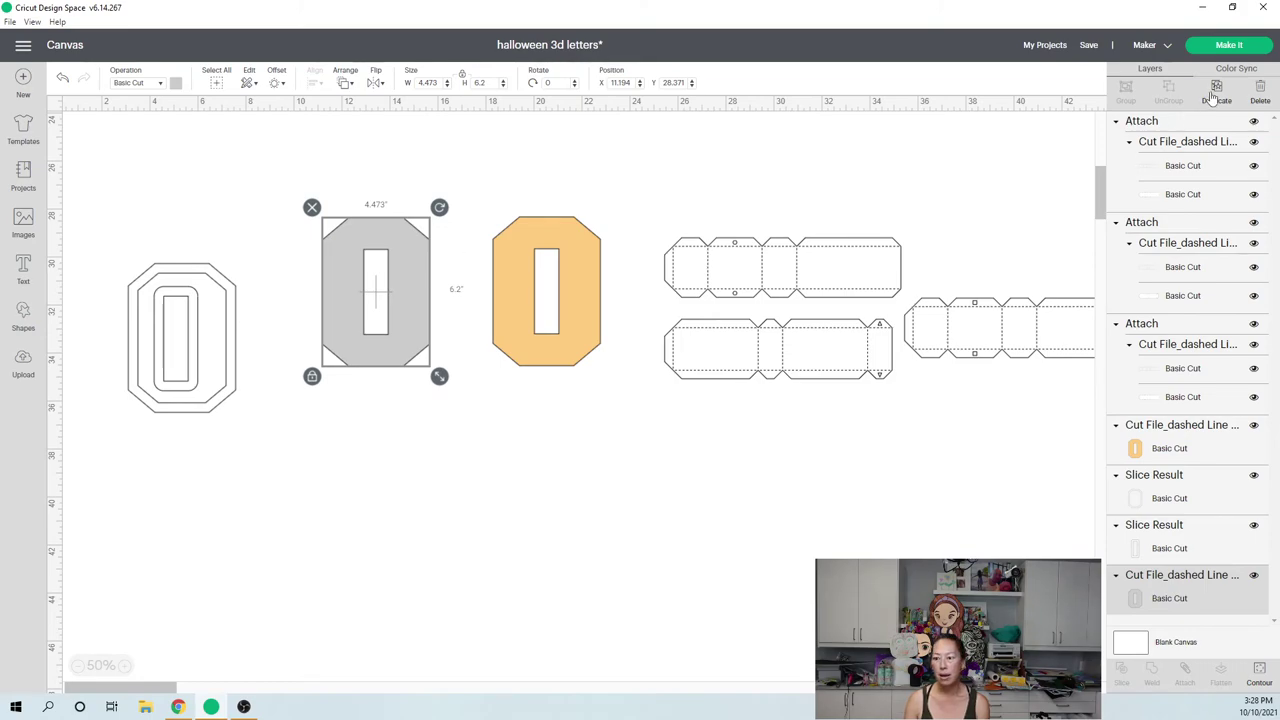
Duplicate the grey O and drop the copy lower, then raise the grey and orange O's side by side
key("ctrl+d")
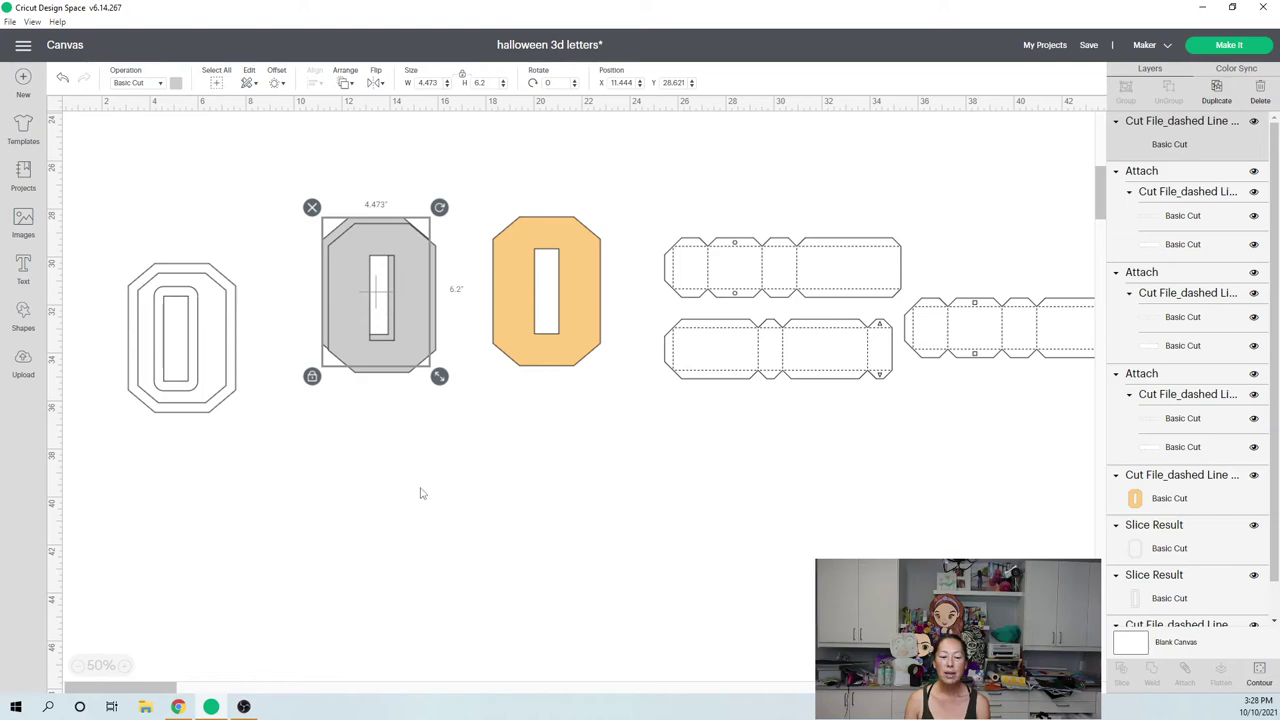
left_click_drag(401, 265, 415, 493)
left_click_drag(398, 276, 449, 185)
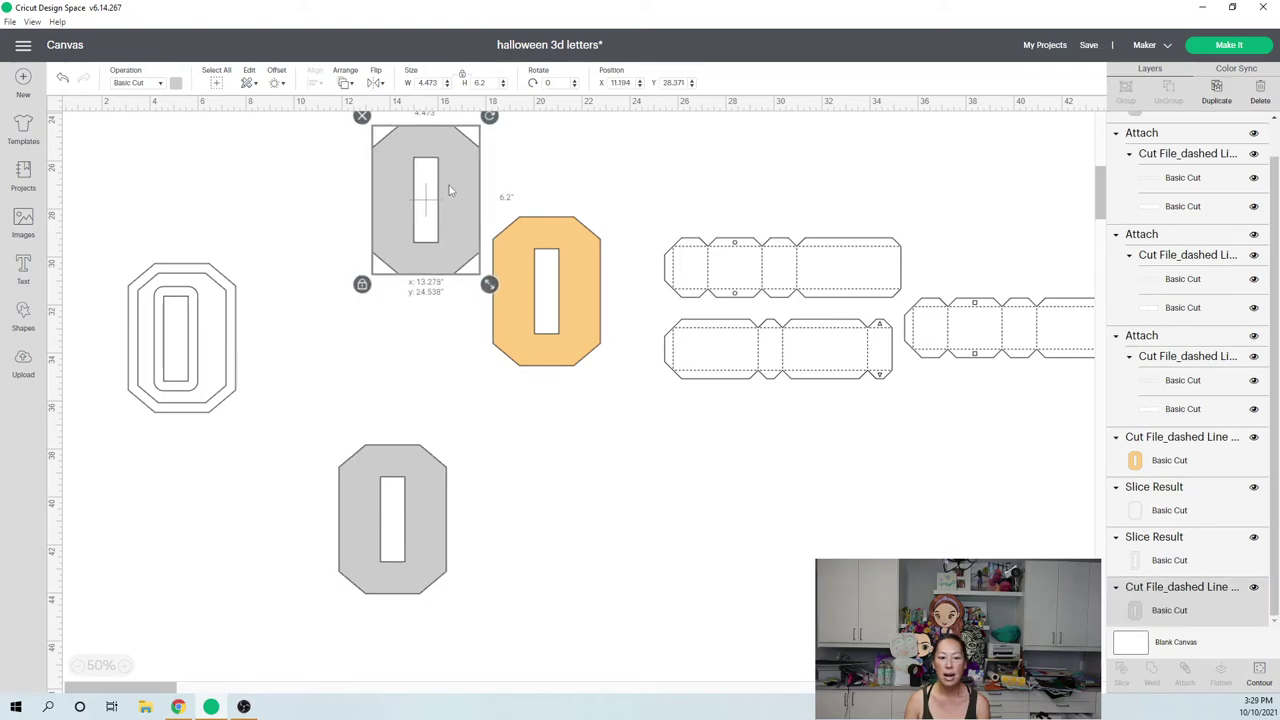
left_click_drag(565, 239, 568, 150)
left_click_drag(414, 491, 413, 357)
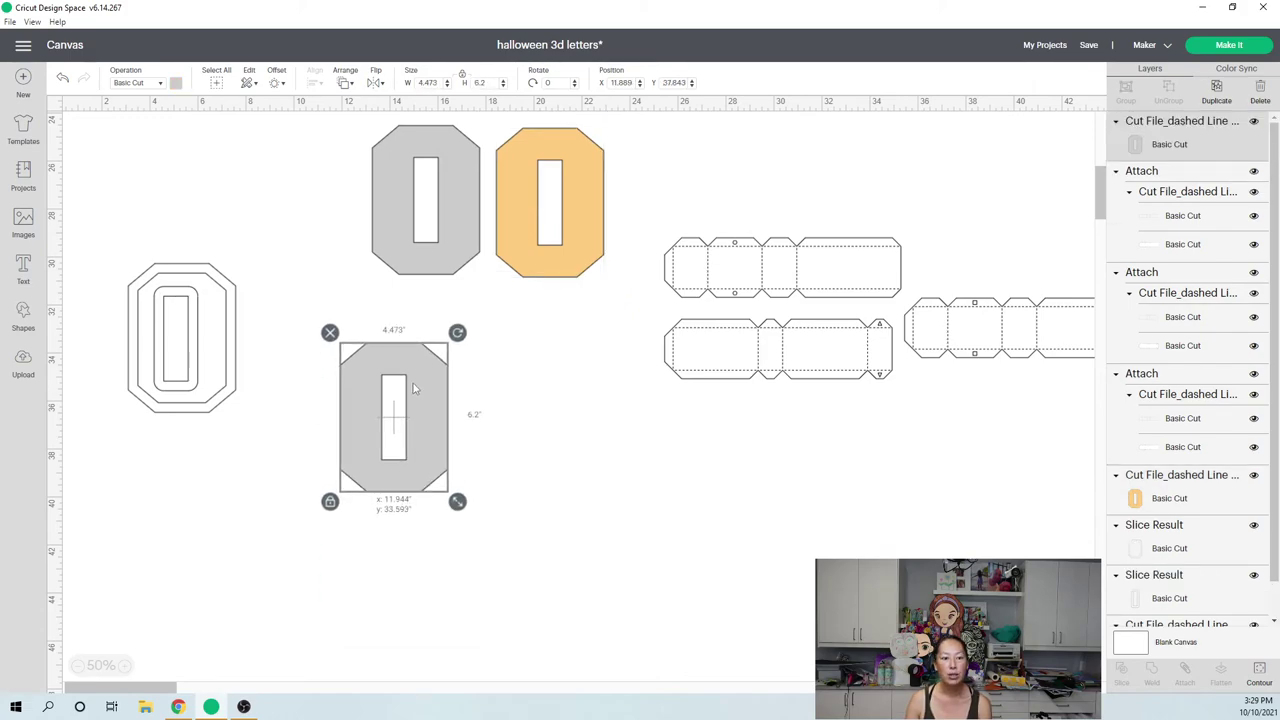
Try a negative square-corner offset on the lower grey O, then dismiss it unapplied
left_click(276, 83)
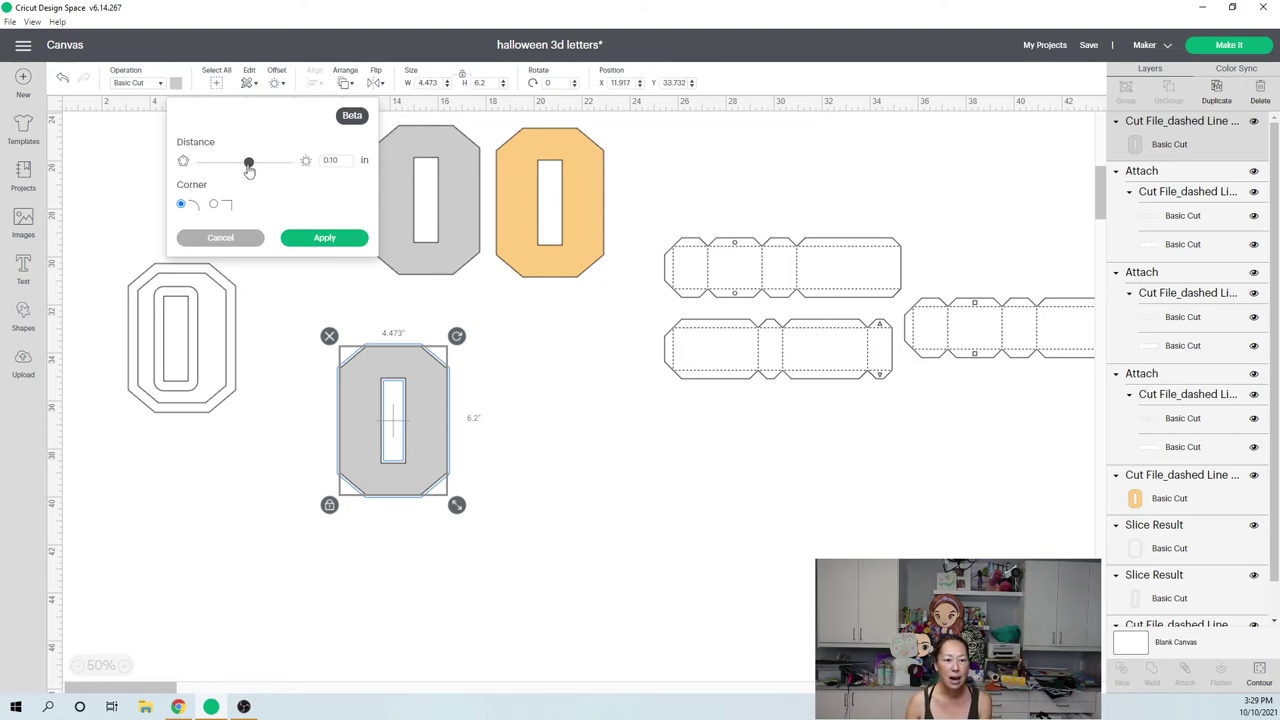
left_click_drag(249, 170, 230, 171)
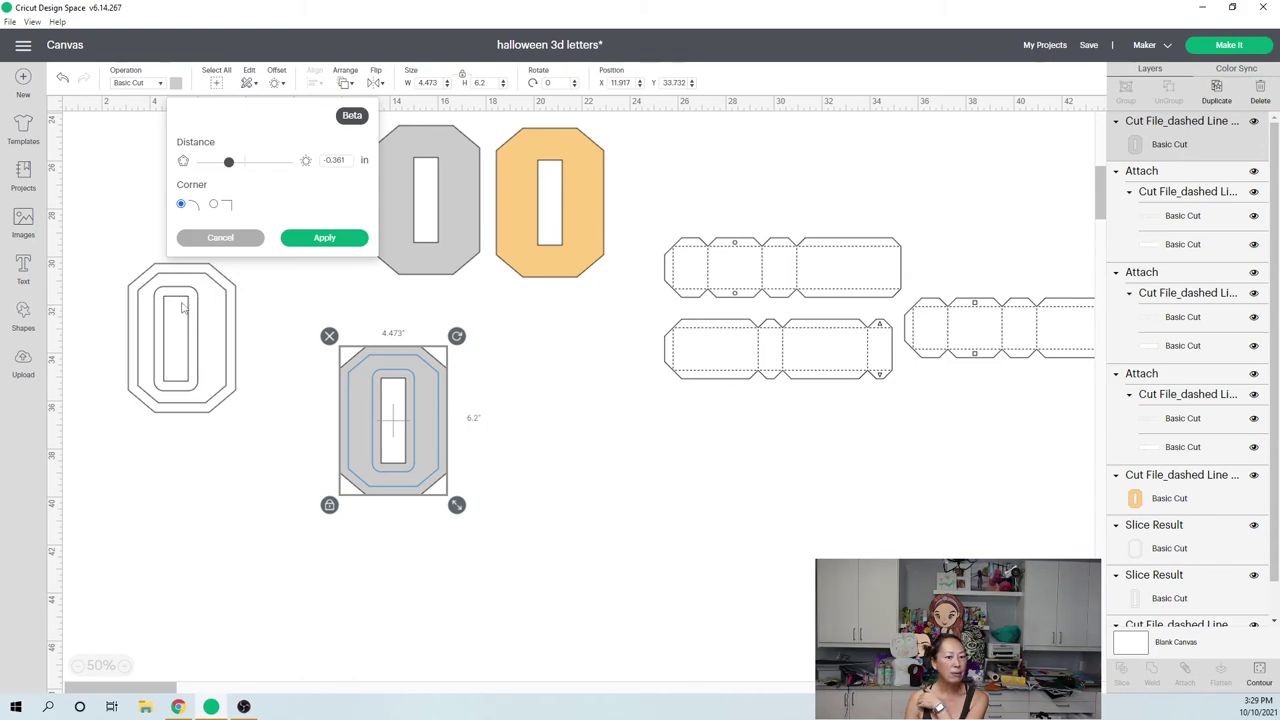
left_click(213, 205)
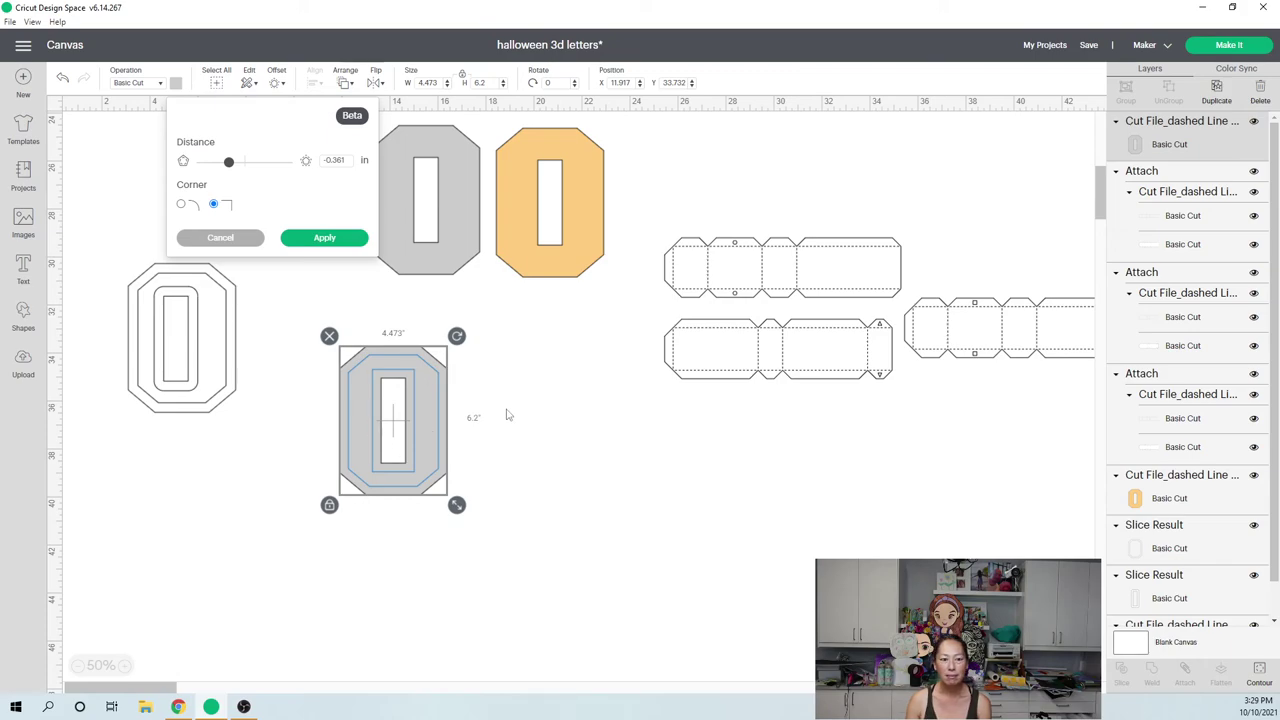
left_click(345, 290)
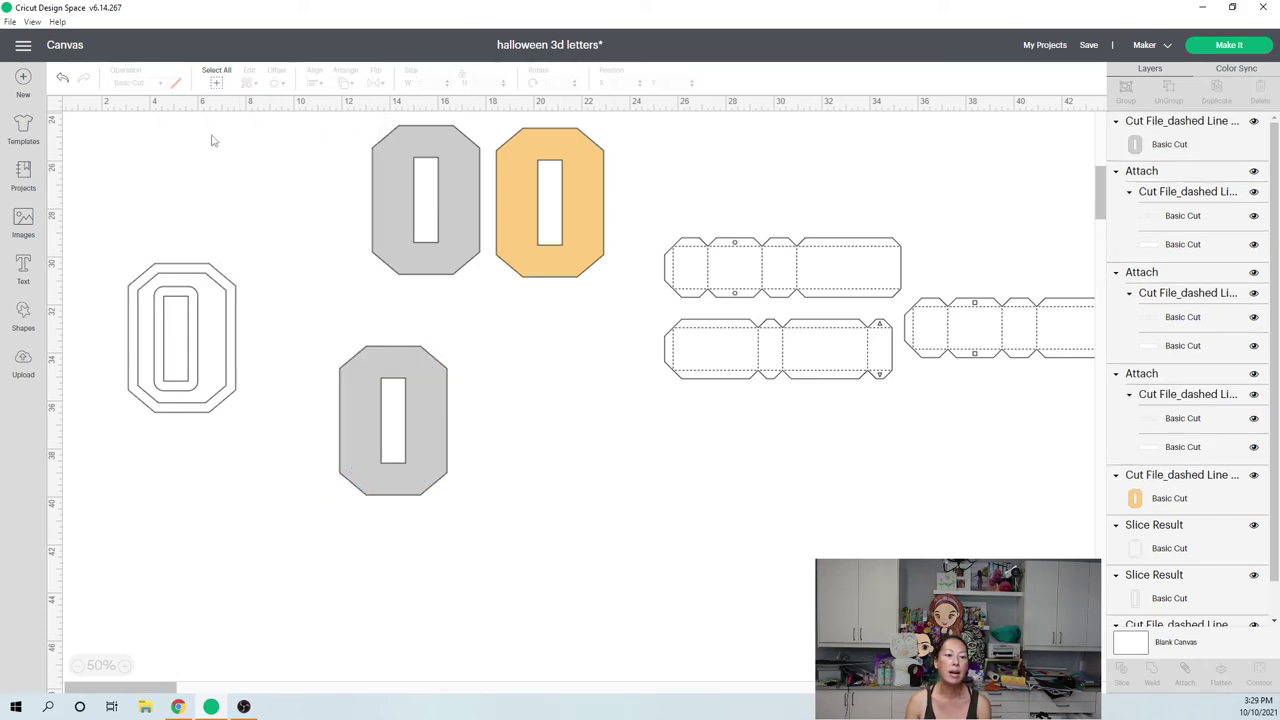
Apply a rounded -0.444 in inward offset to the lower grey O, making a black 3.584 by 5.311 O
left_click(387, 368)
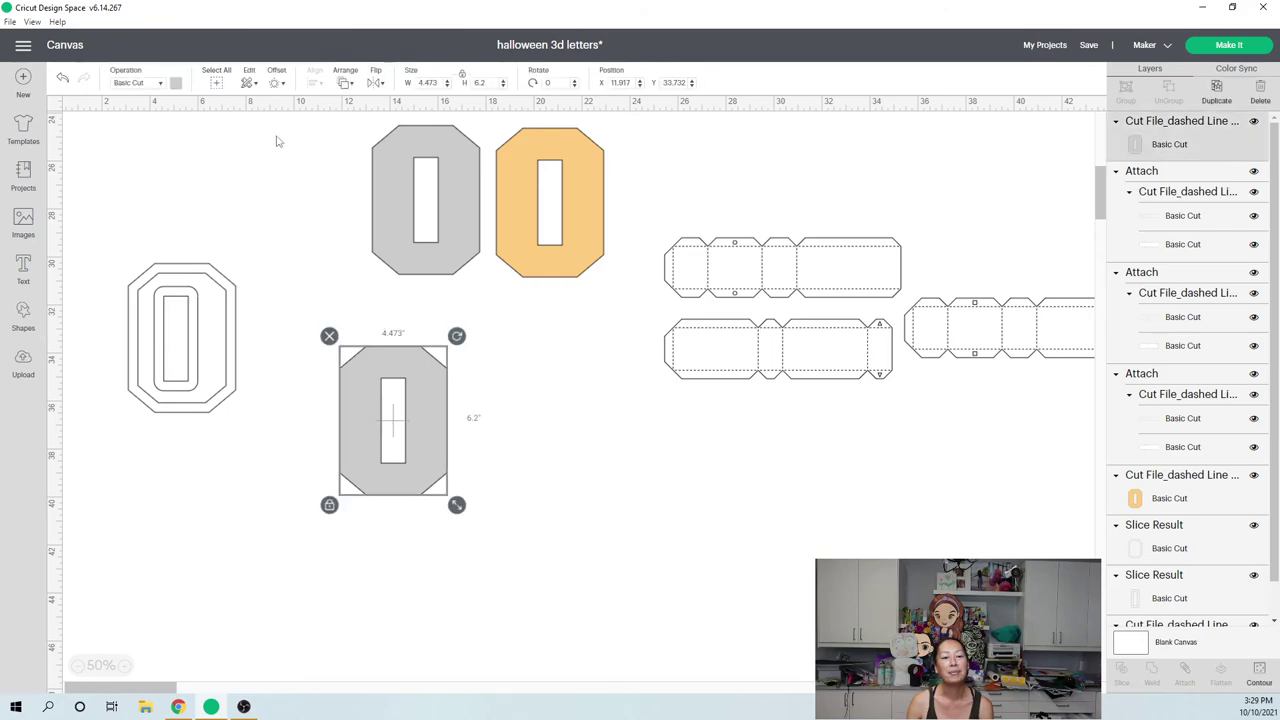
left_click(274, 85)
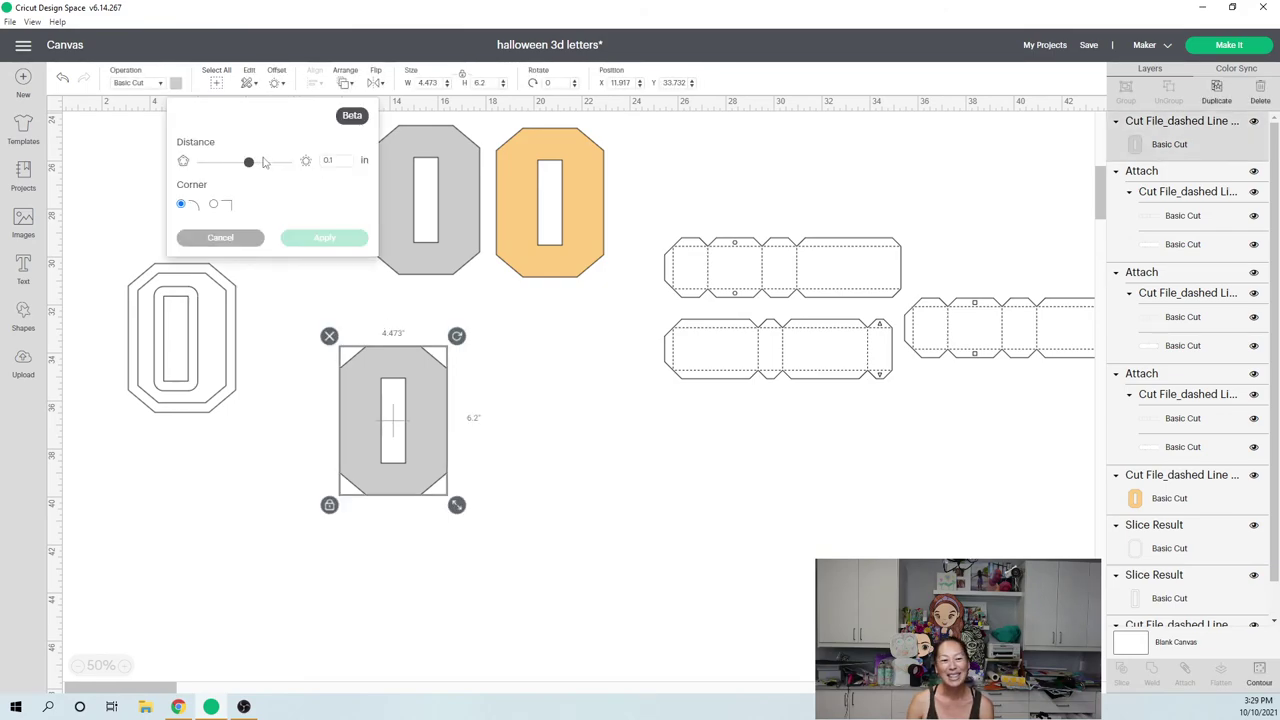
left_click(249, 163)
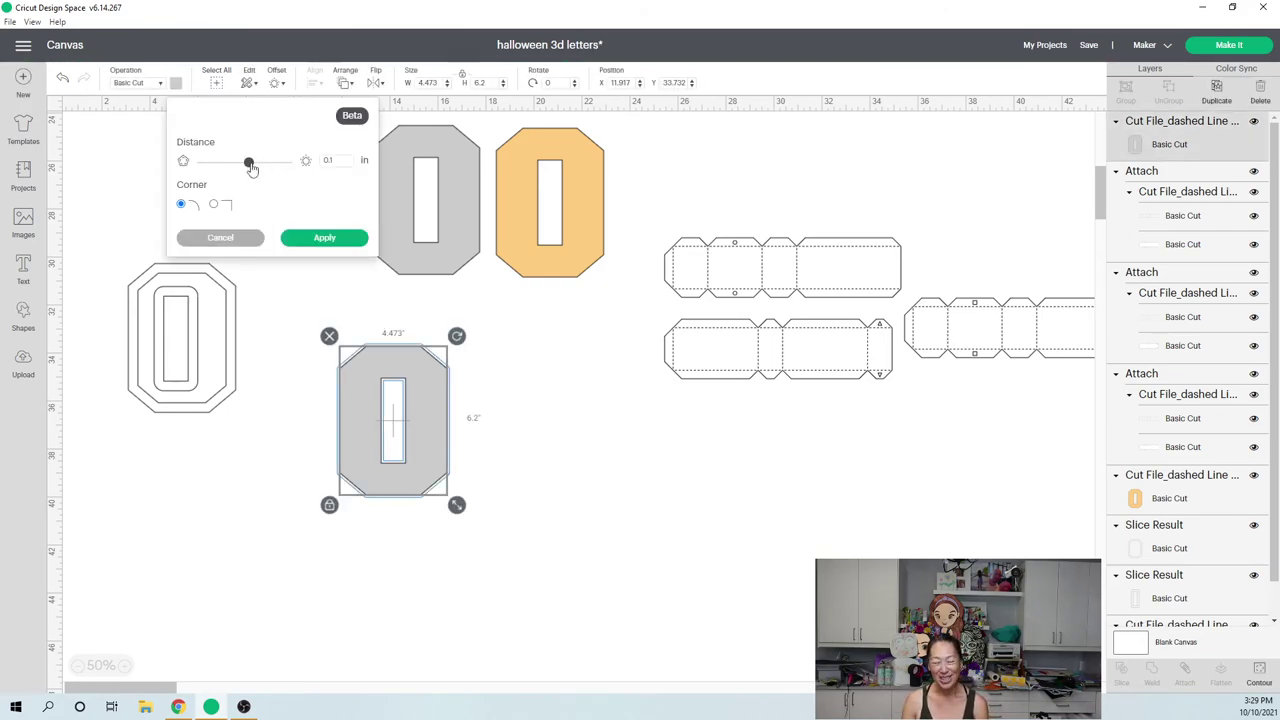
left_click_drag(251, 168, 226, 173)
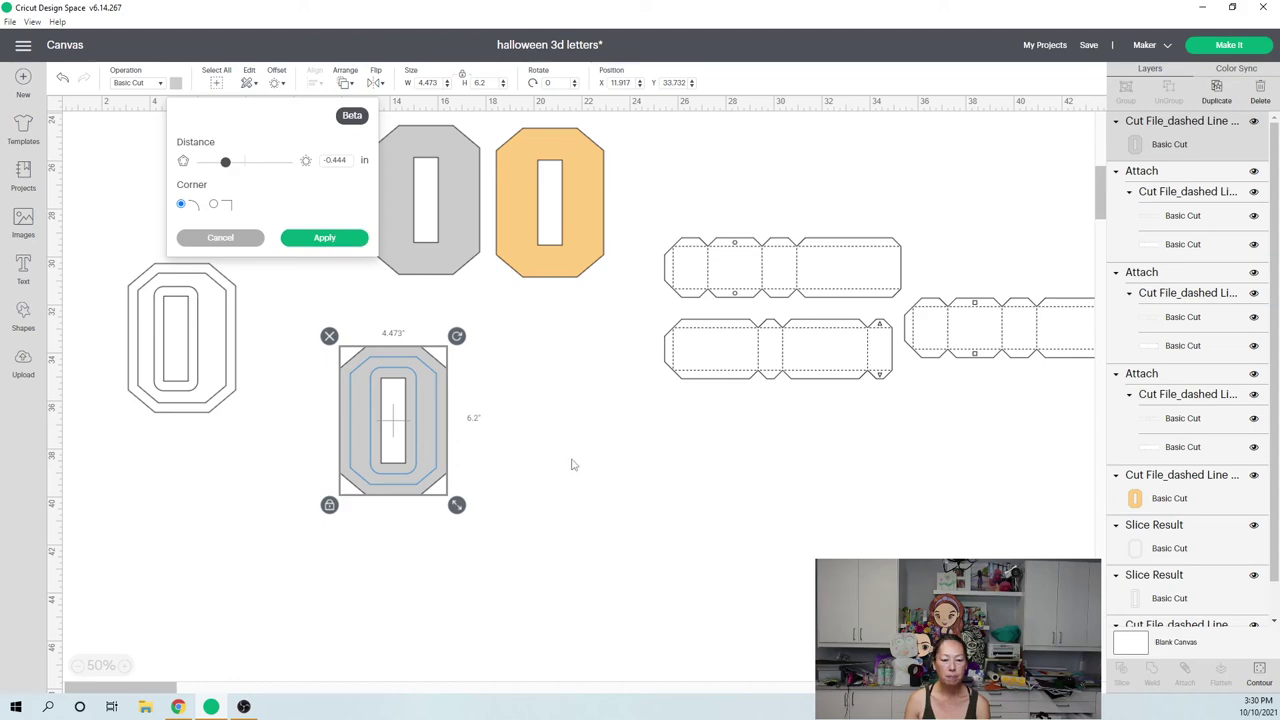
key("Return")
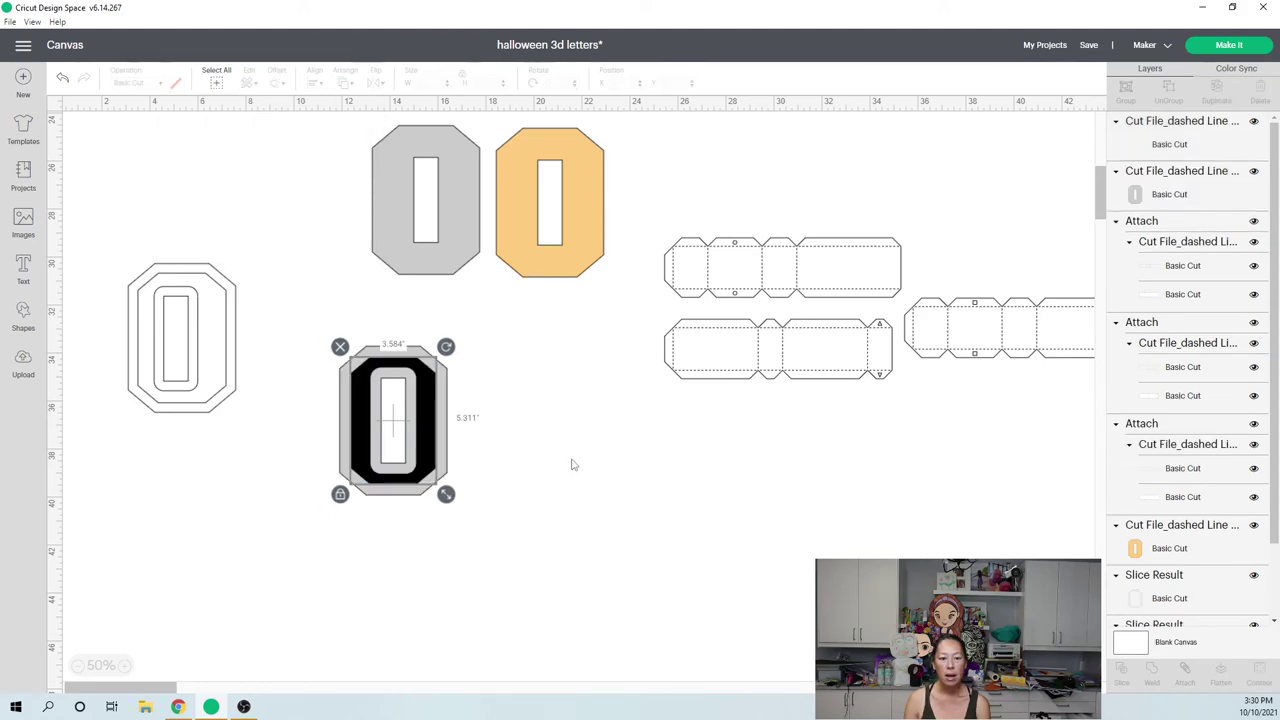
Slice the lower grey O with its black offset and pull the black O and grey pieces apart
left_click(571, 464)
left_click_drag(528, 555, 380, 420)
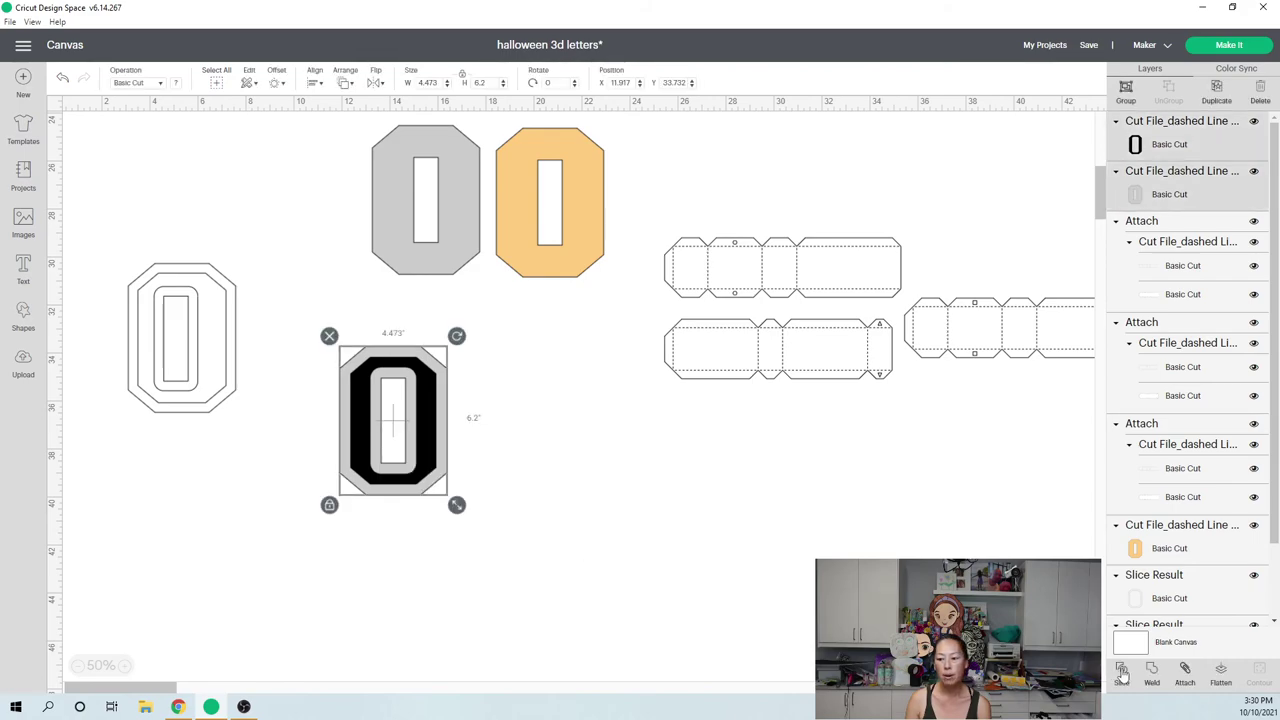
left_click(715, 549)
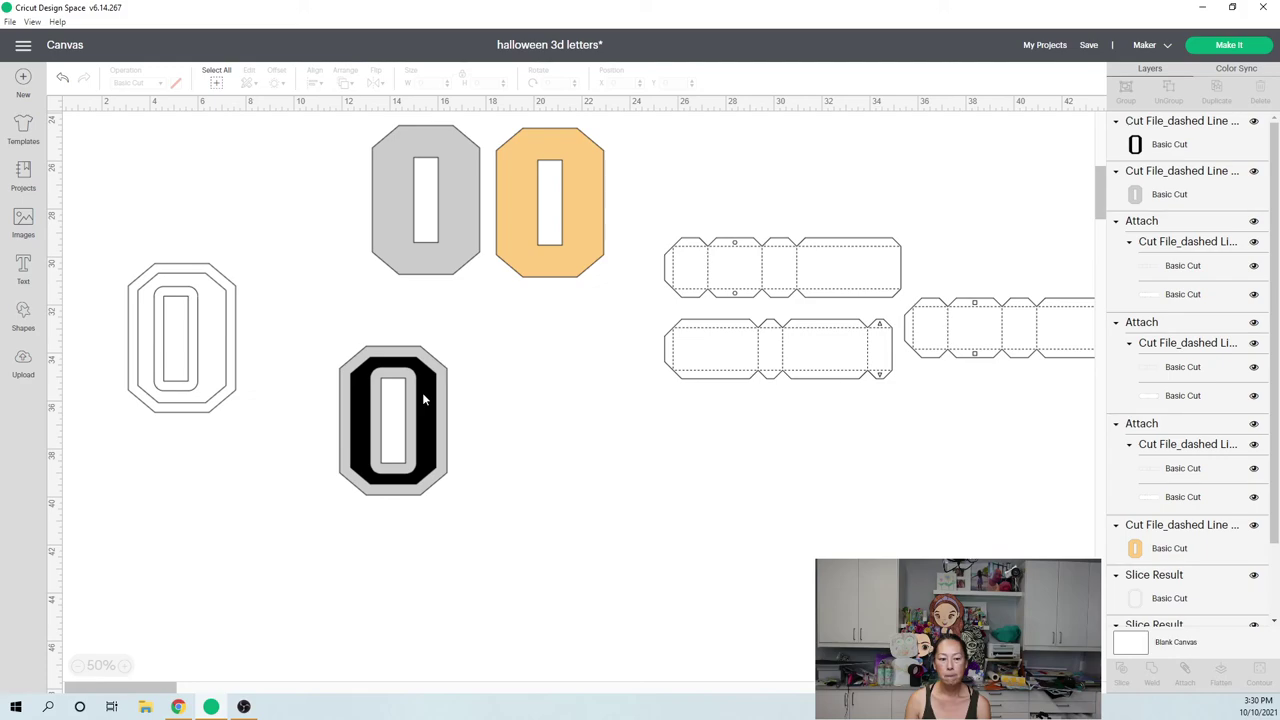
left_click_drag(422, 392, 650, 481)
left_click_drag(428, 436, 276, 210)
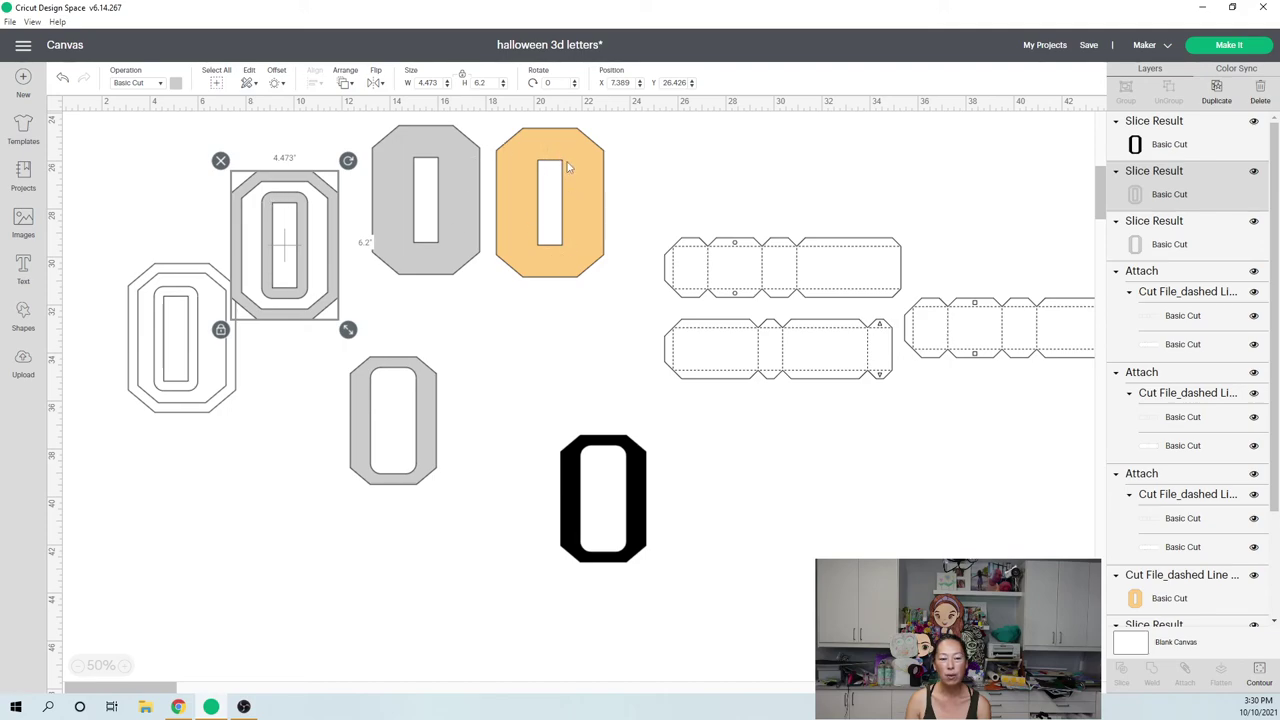
Move the outline frame further down-left and place the grey ring O near the orange O
left_click(150, 328)
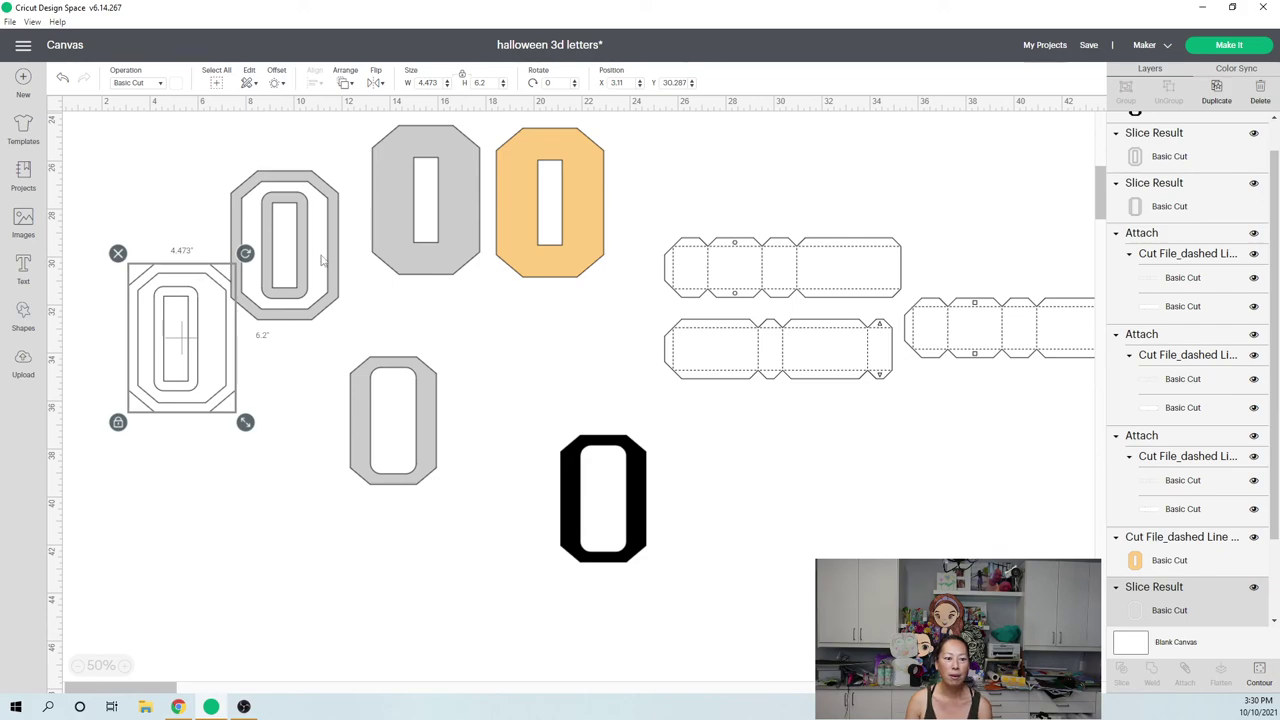
left_click_drag(322, 260, 337, 231)
key("ctrl+z")
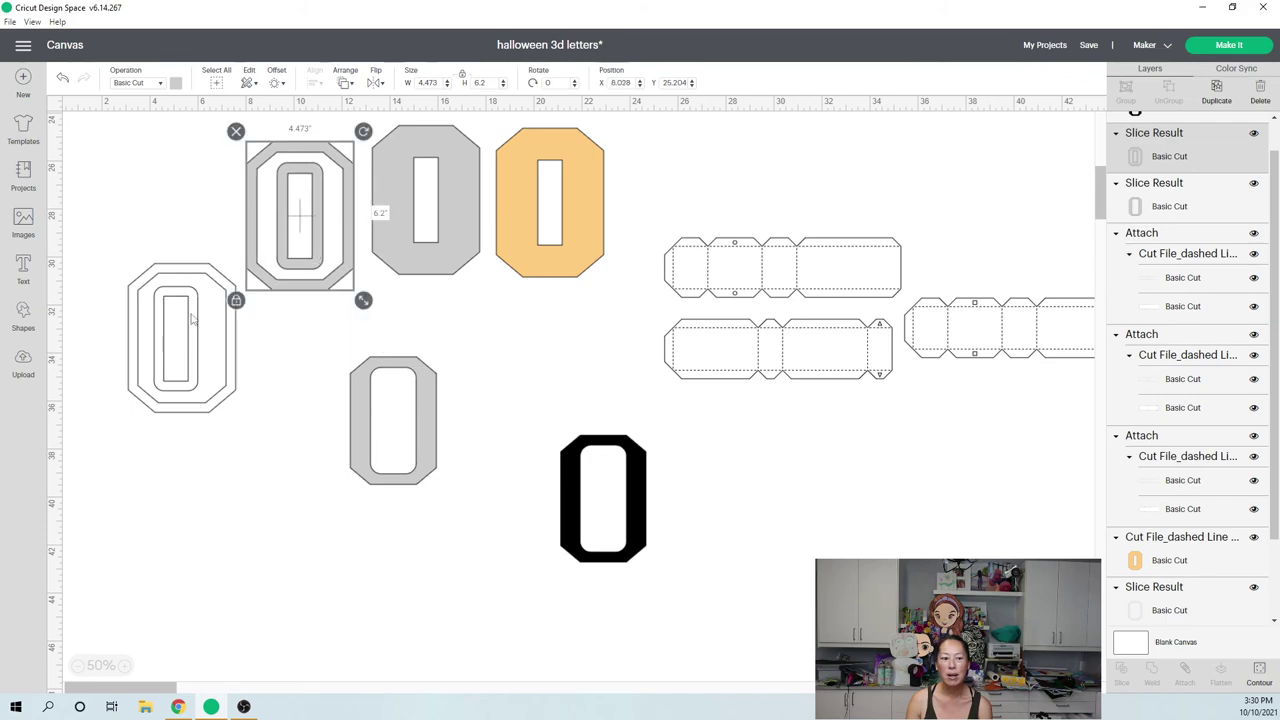
left_click(200, 318)
left_click_drag(200, 318, 157, 565)
left_click(300, 253)
left_click_drag(300, 253, 558, 365)
Delete the holed grey O piece and the black O piece from the slice
left_click(390, 466)
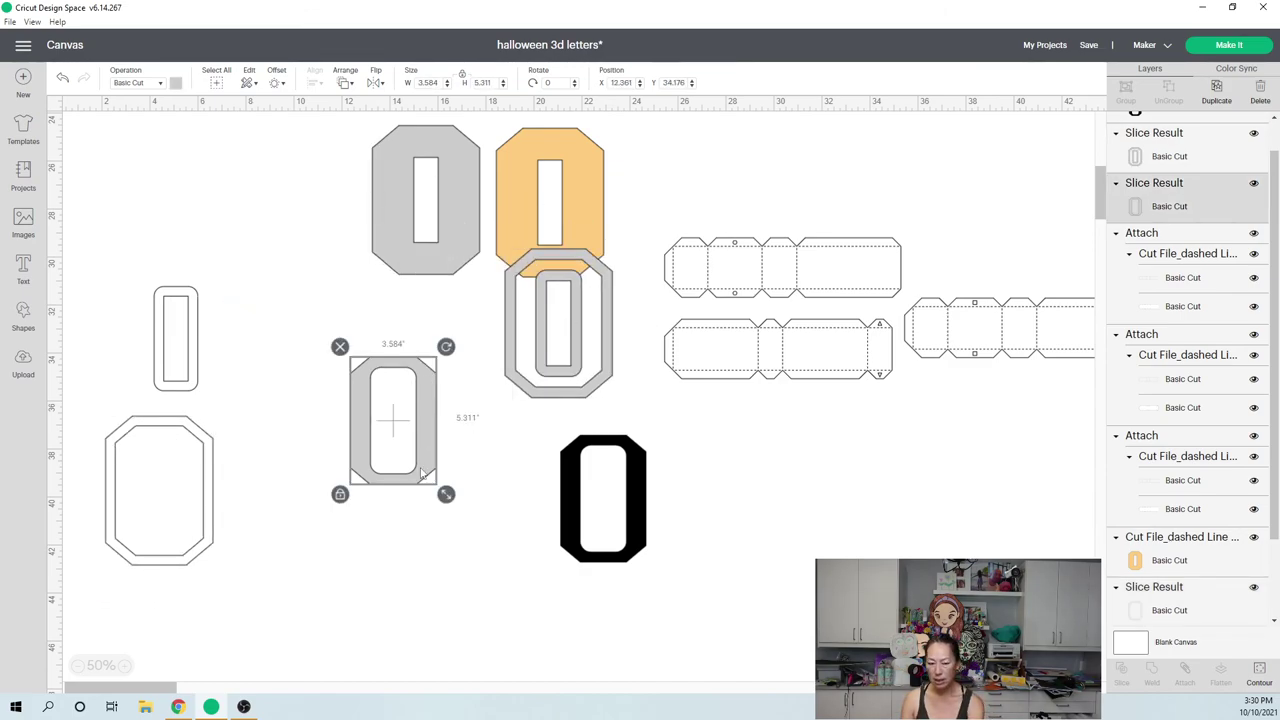
key("Delete")
left_click(632, 512)
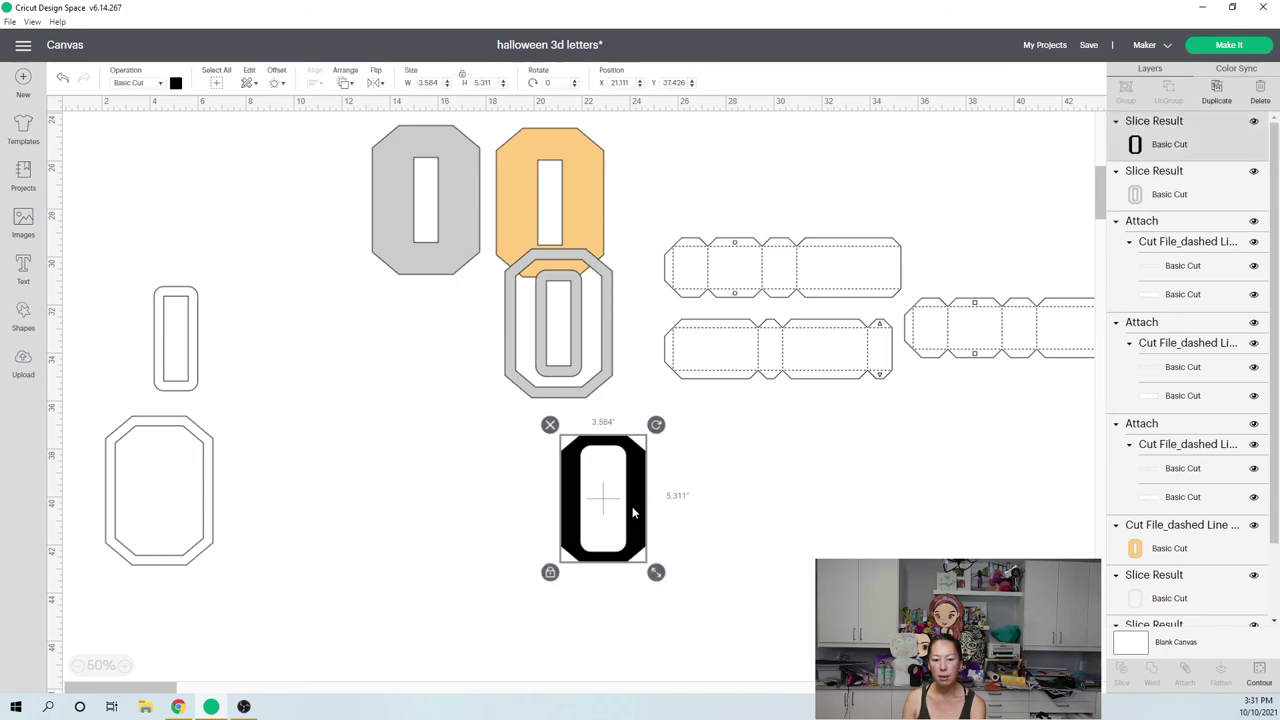
key("Delete")
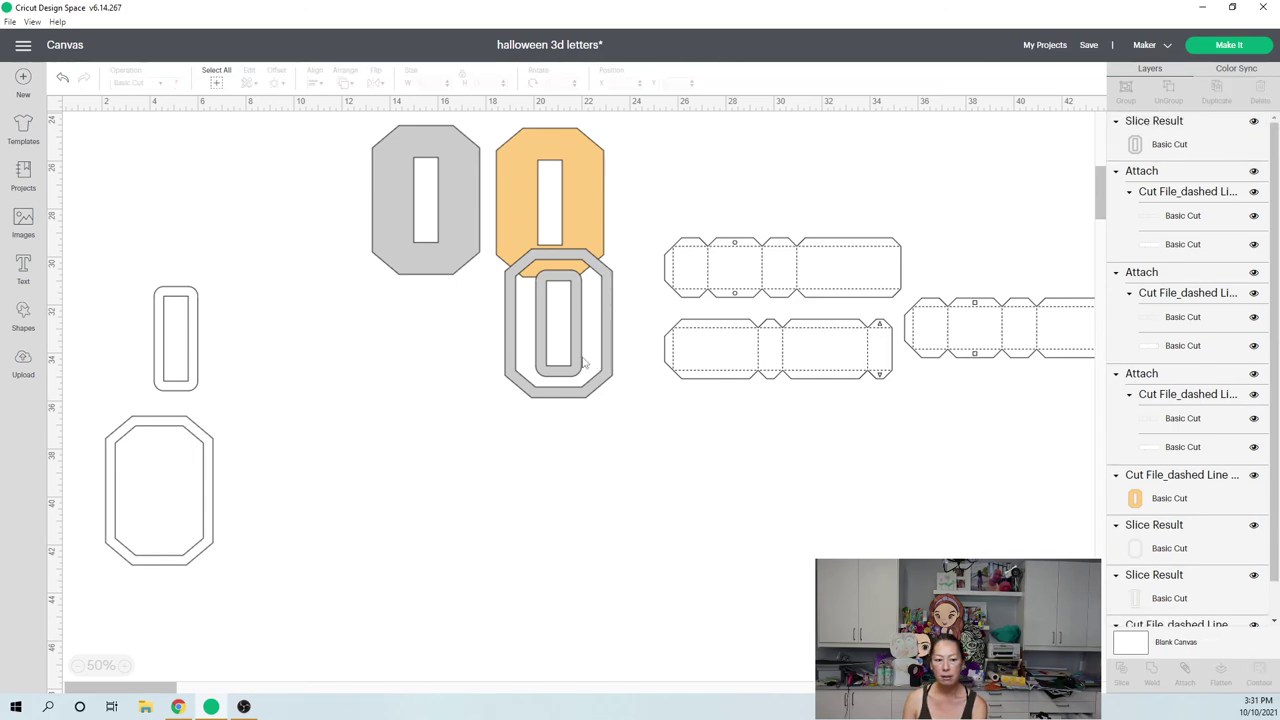
Restore the grey frame-and-ring O, duplicate it beside the original, then delete the extra copy
left_click(584, 363)
key("ctrl+z")
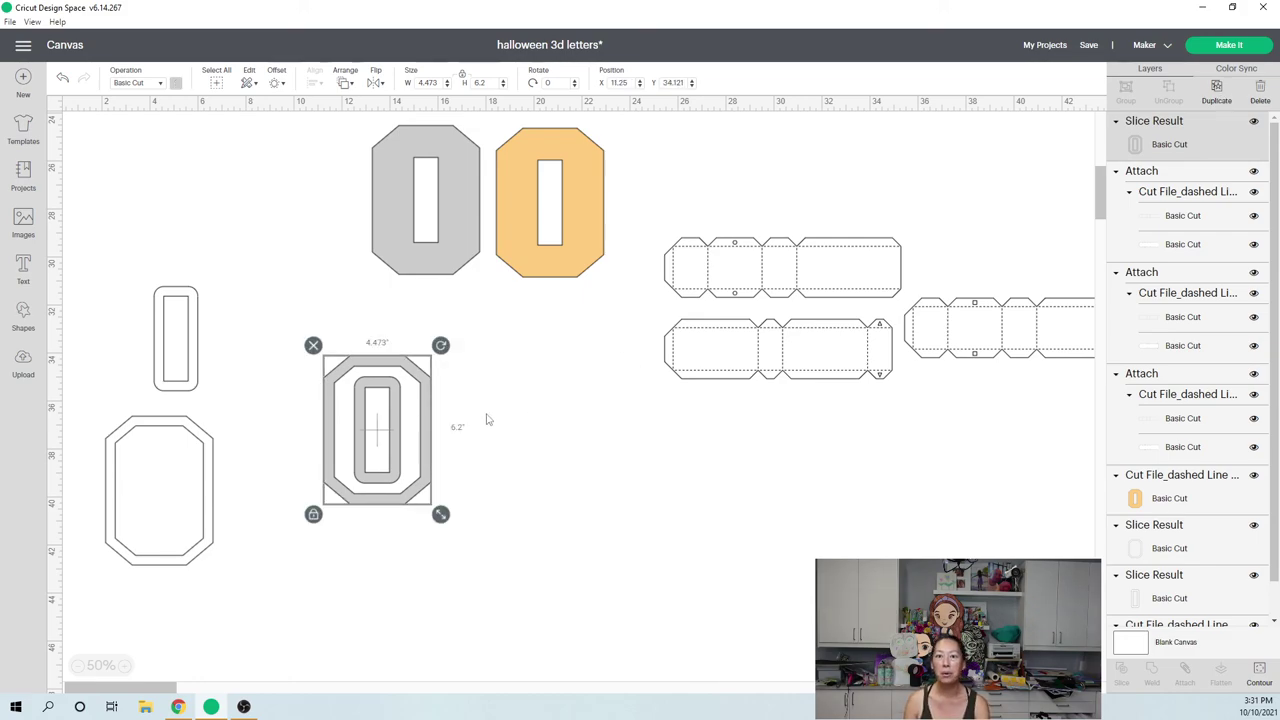
key("ctrl+d")
left_click_drag(425, 413, 562, 418)
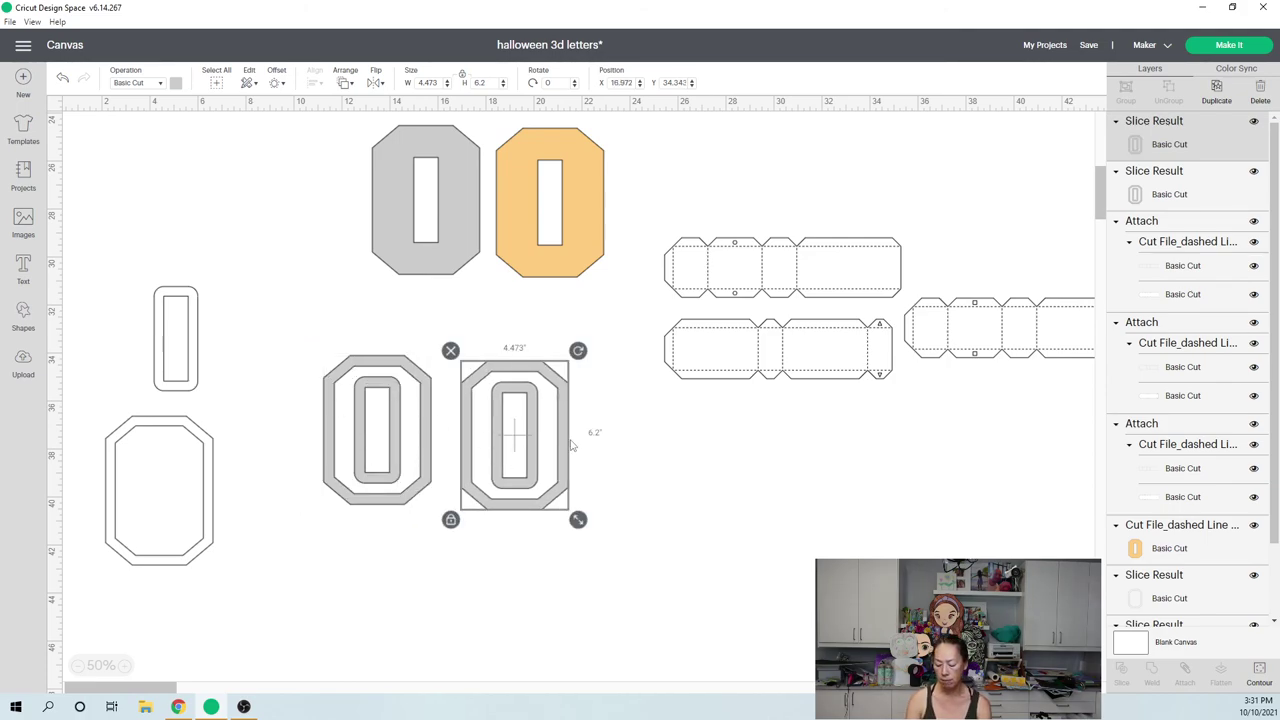
key("Delete")
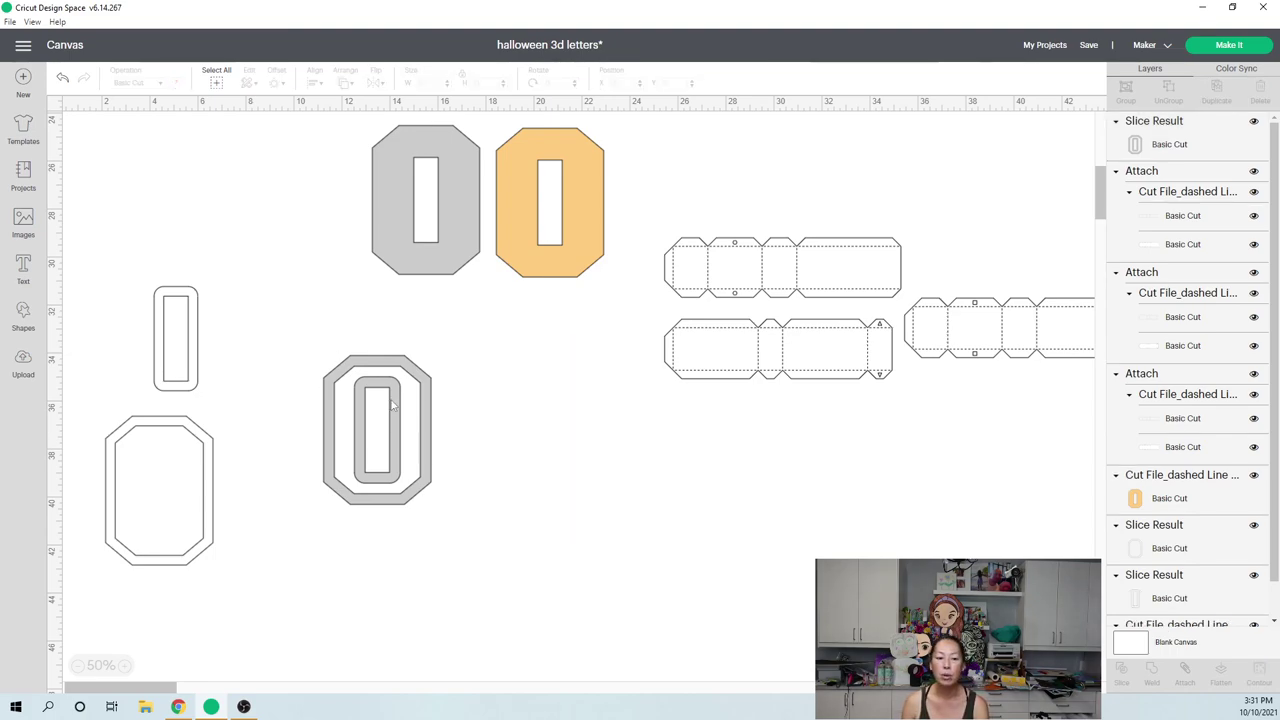